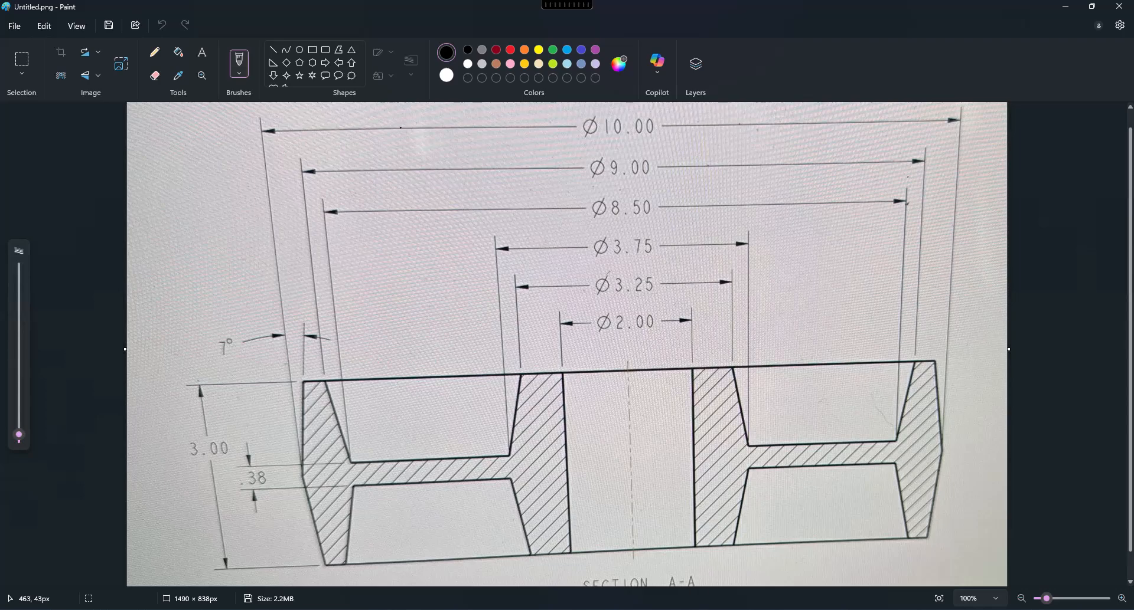
Step: Switch to Creo Parametric and create a new solid part named tt01 using the default template
key(alt+Tab)
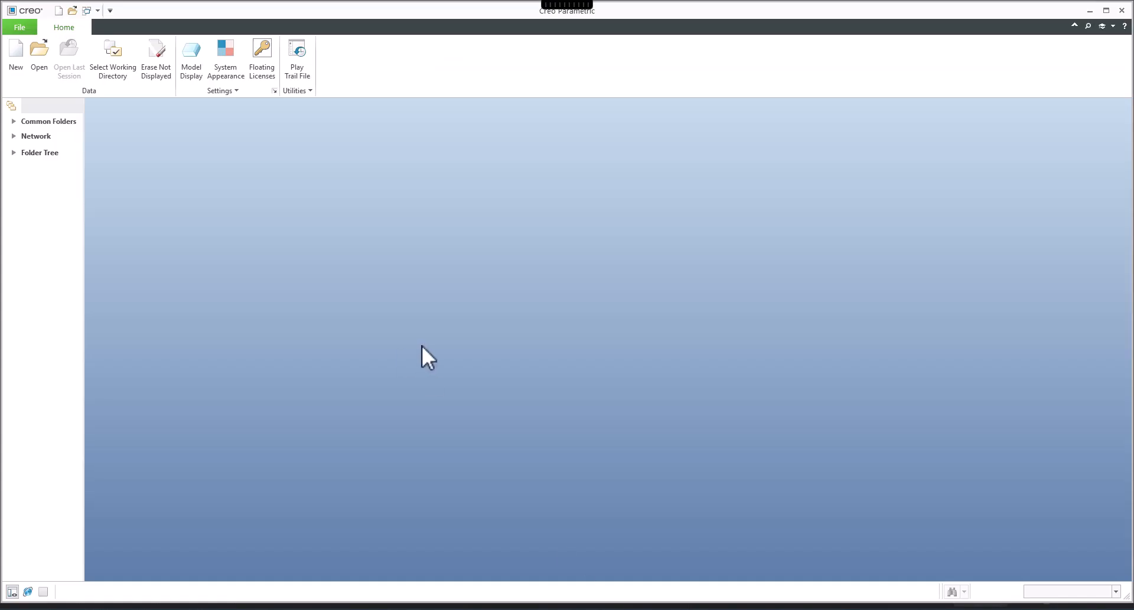
click(15, 48)
text(tt01)
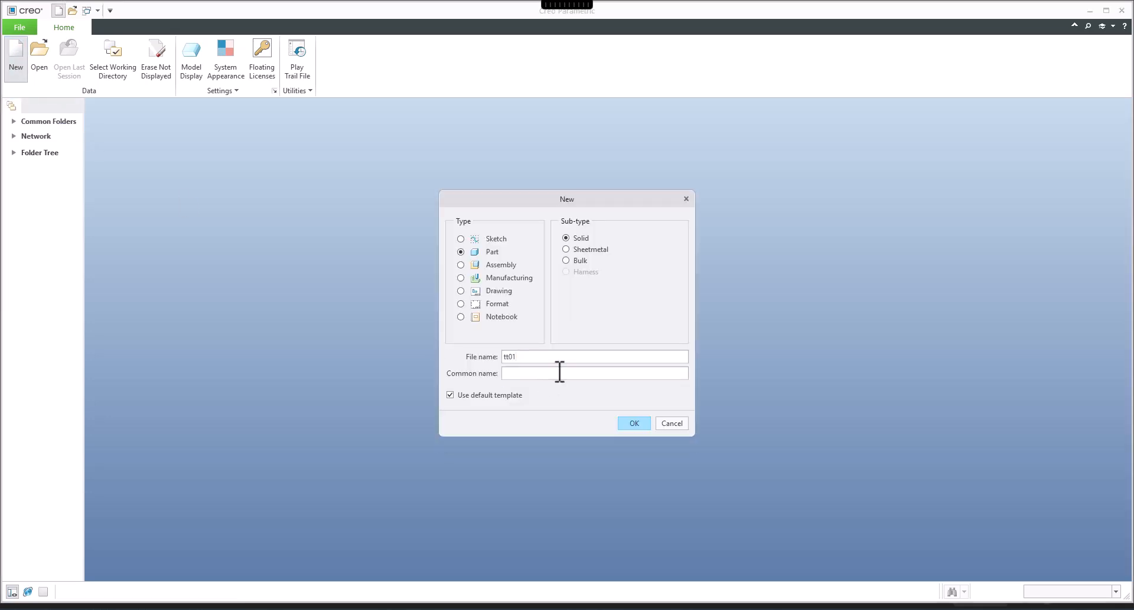
key(Return)
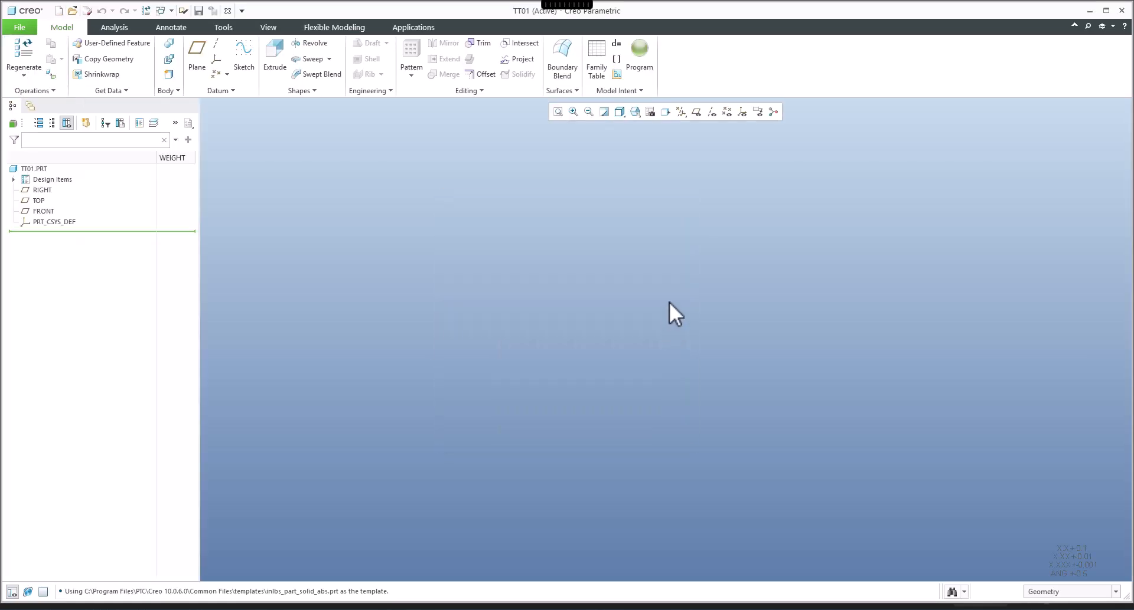
Step: Start a Revolve feature sketched on the FRONT datum plane, with the datum planes hidden in the sketch
click(698, 114)
middle_drag(542, 241, 543, 227)
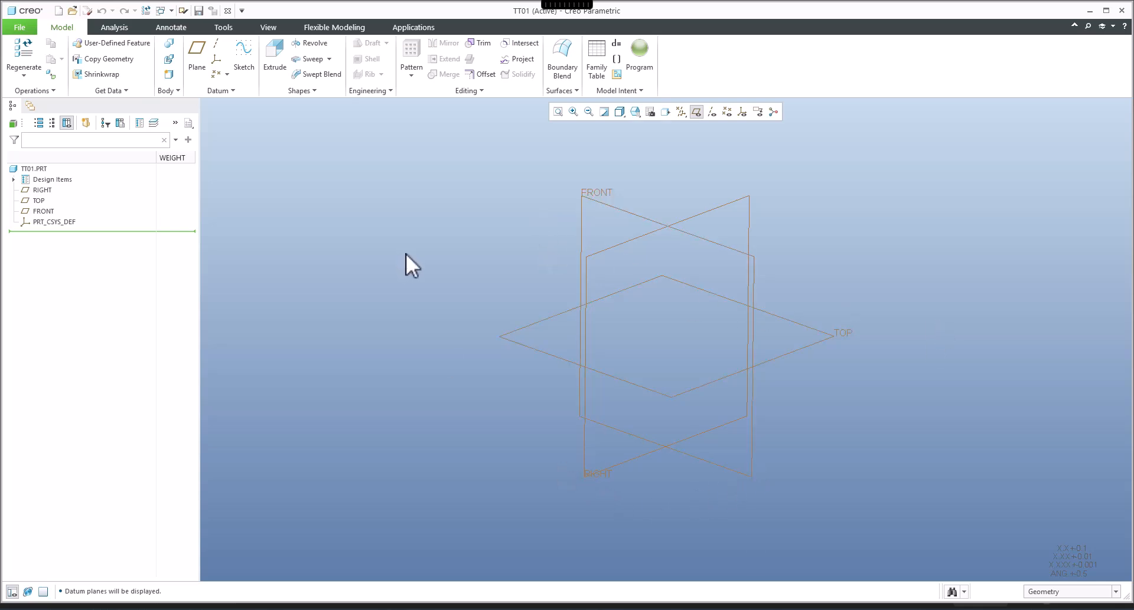
click(315, 43)
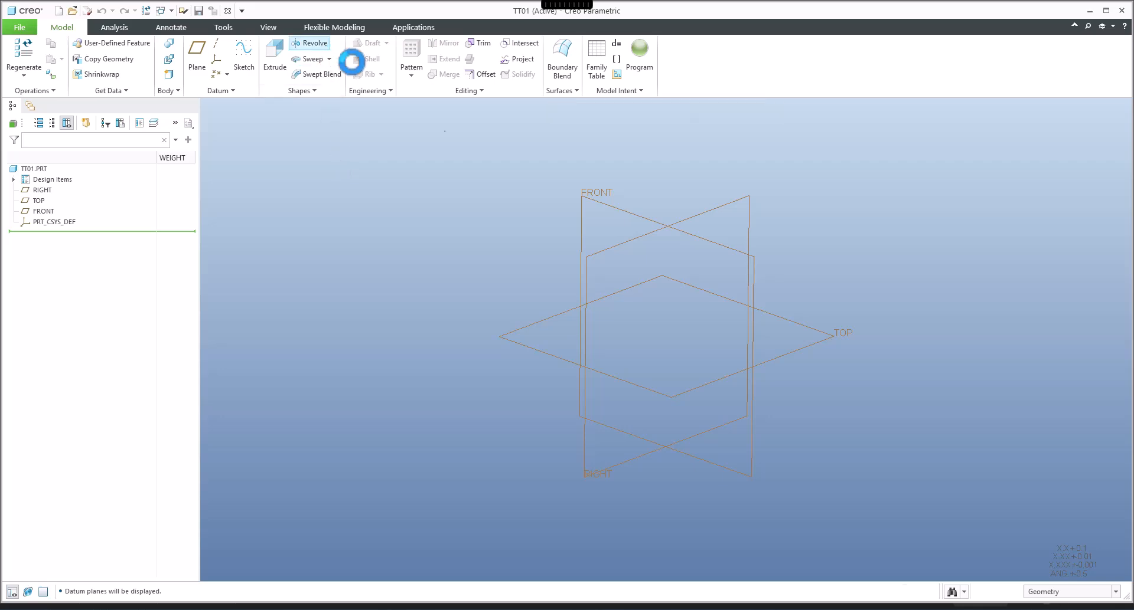
click(632, 211)
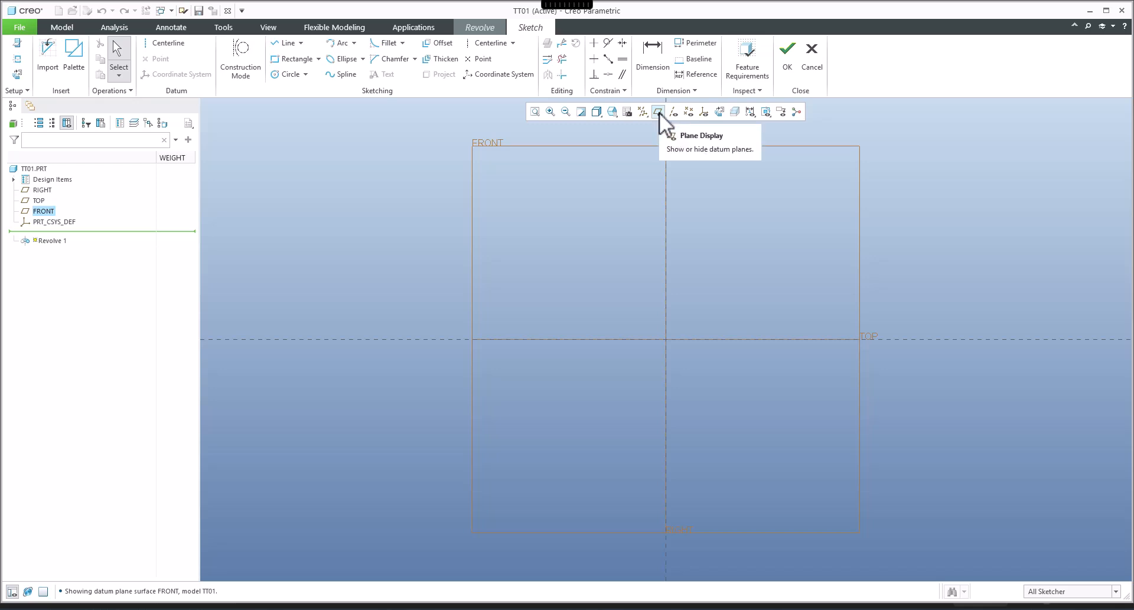
click(659, 112)
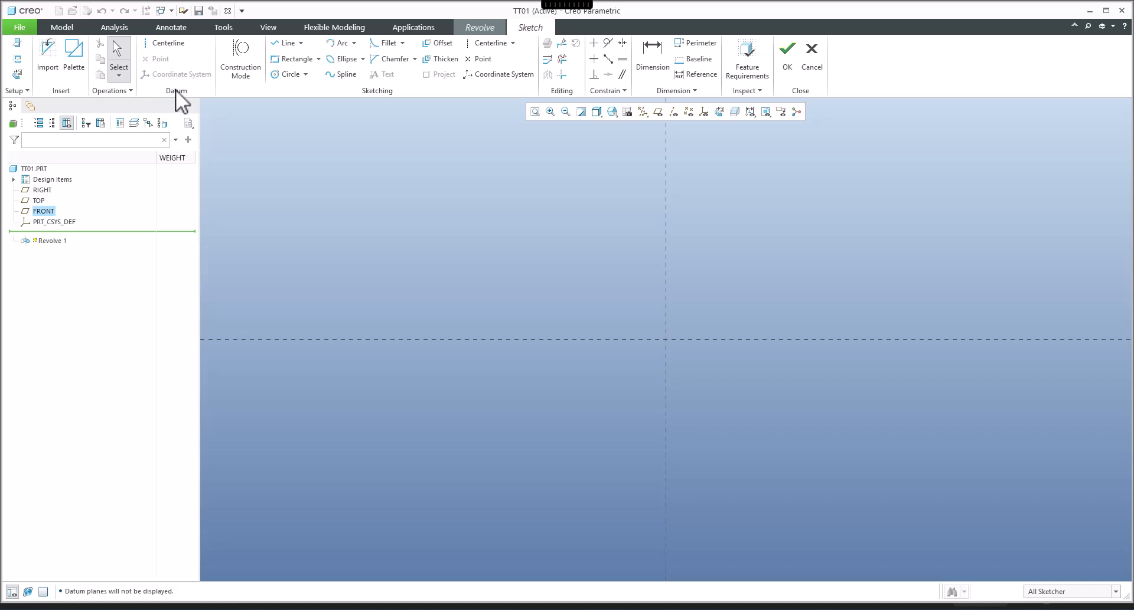
Step: Place a horizontal datum centerline along the horizontal reference as the axis of revolution
click(164, 43)
click(621, 337)
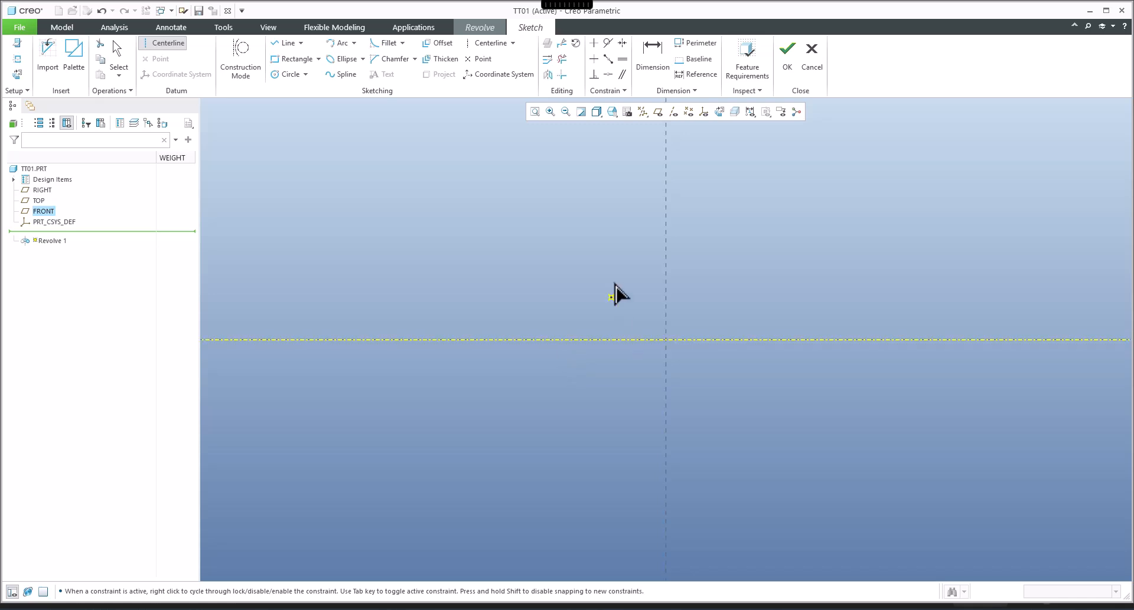
middle_click(616, 285)
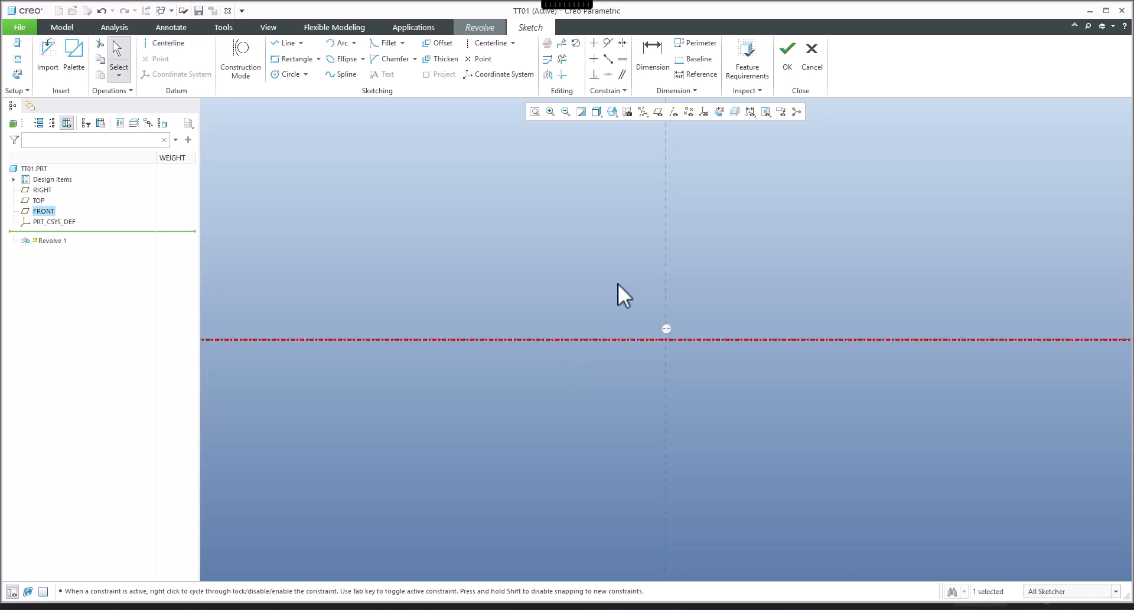
Step: Sketch the lower half-profile as a line chain from the vertical reference: horizontal bore edge, vertical hub face, sloped hub side and vertical web edge
click(284, 44)
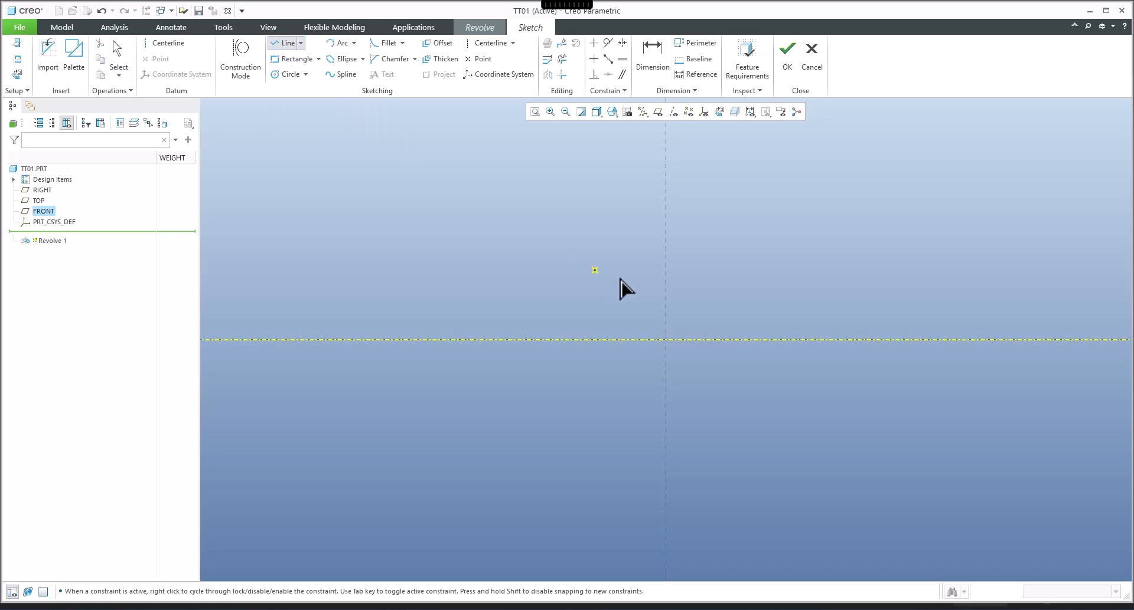
click(666, 244)
click(618, 245)
click(618, 225)
middle_click(654, 208)
click(653, 208)
click(653, 161)
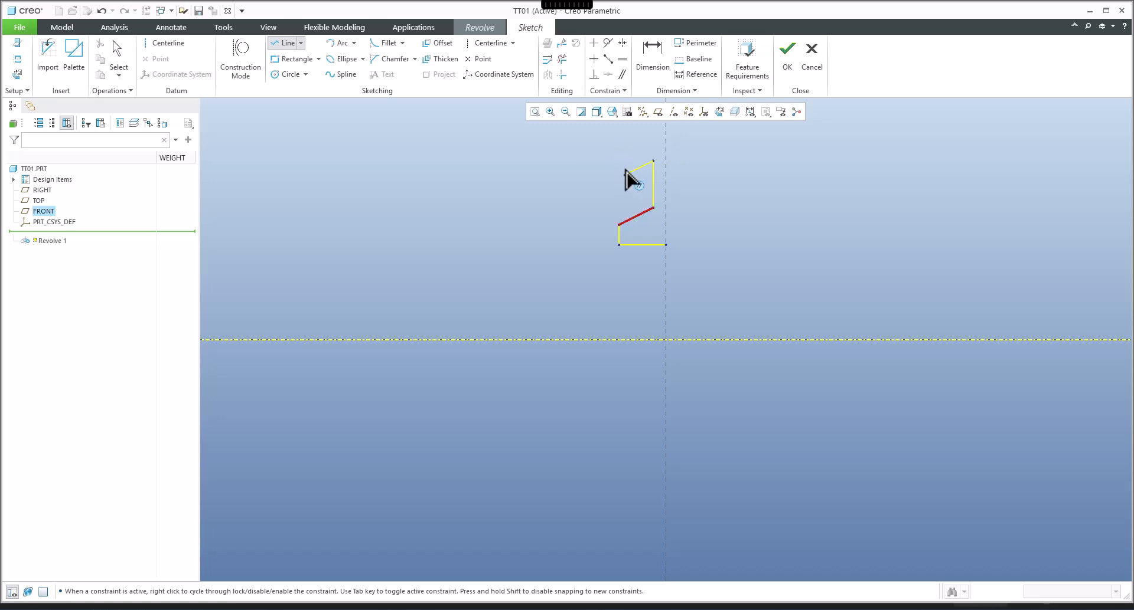
scroll(636, 263, up, 3)
scroll(633, 218, down, 3)
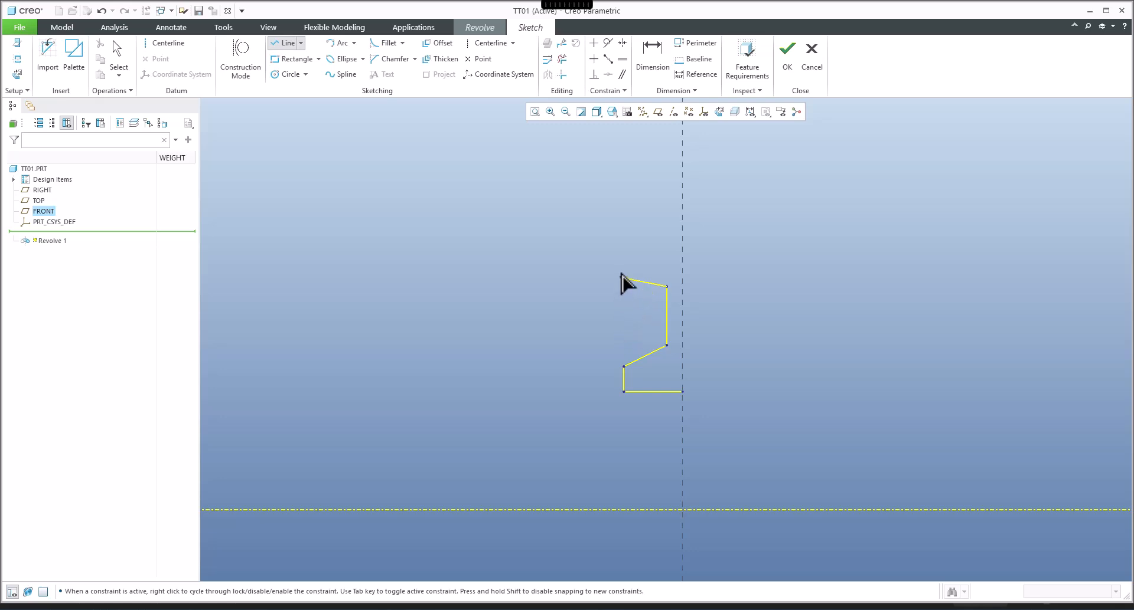
middle_click(627, 253)
middle_click(529, 225)
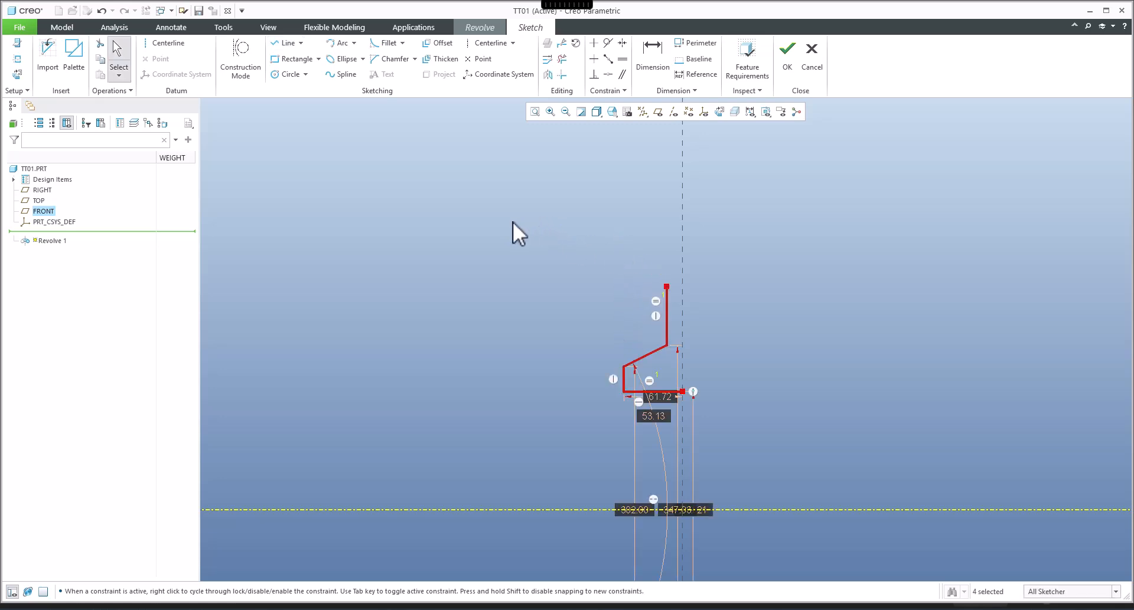
Step: Draw a vertical construction line upward from the top end of the hub face, turning construction mode off when done
click(245, 66)
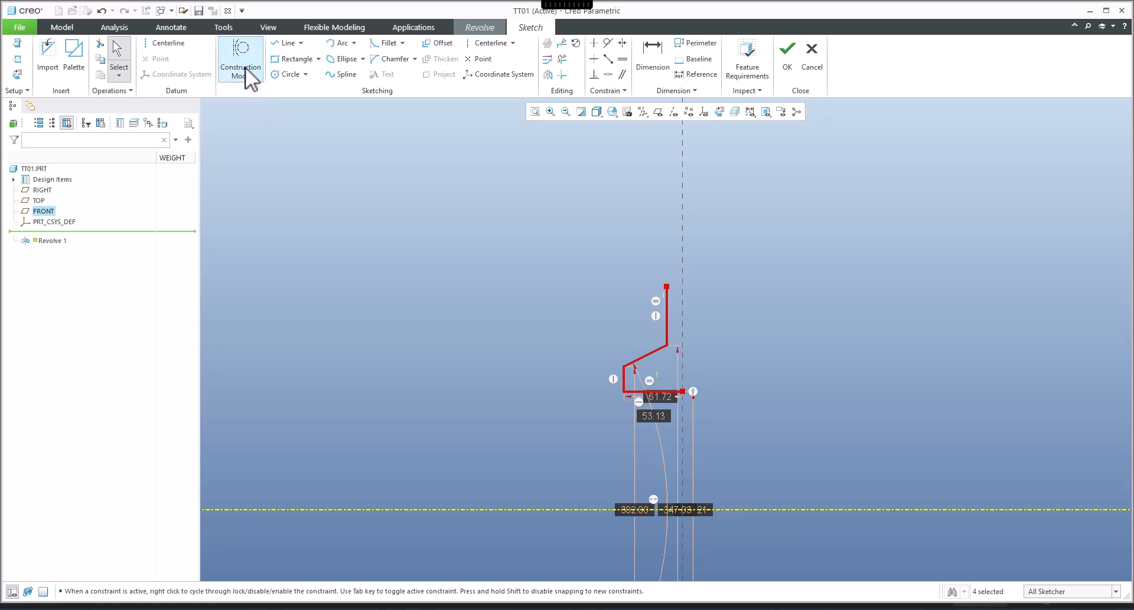
click(285, 43)
click(624, 366)
click(630, 252)
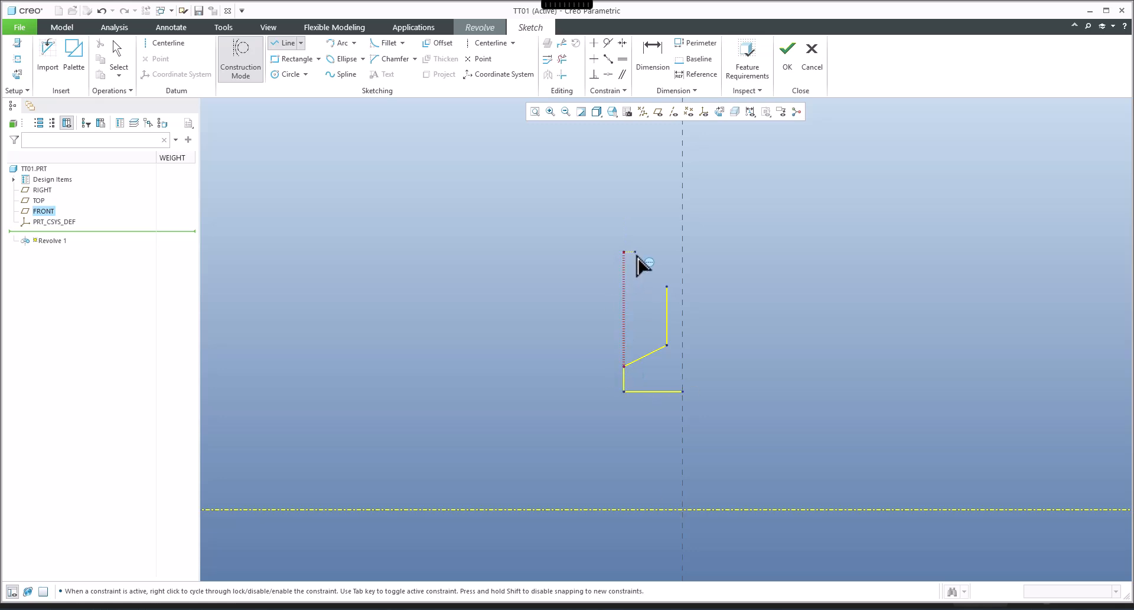
middle_click(637, 260)
middle_click(637, 259)
click(539, 252)
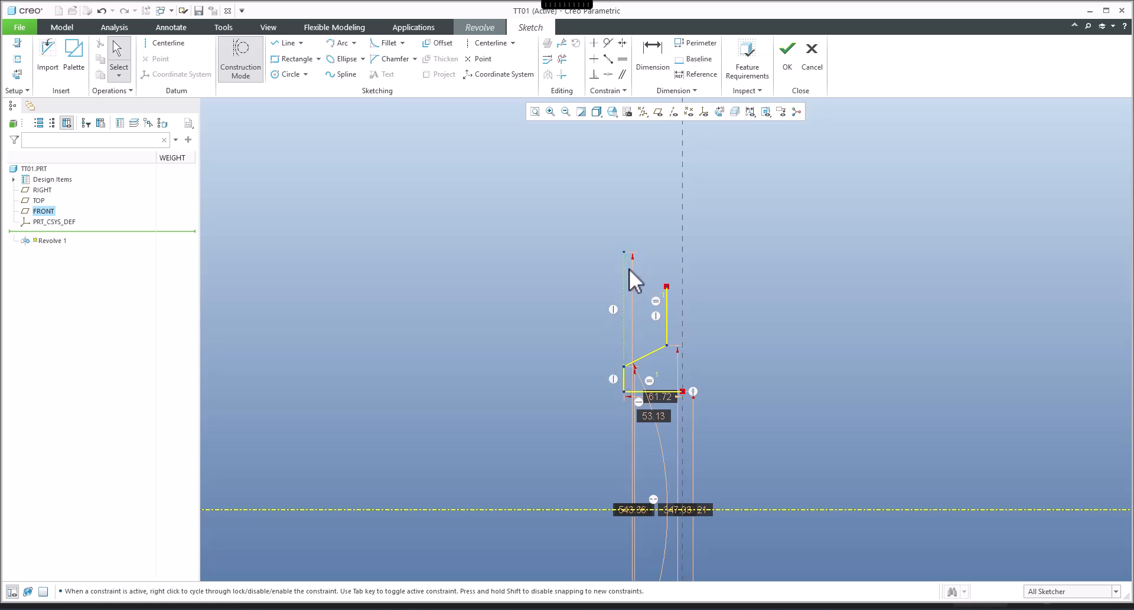
click(245, 54)
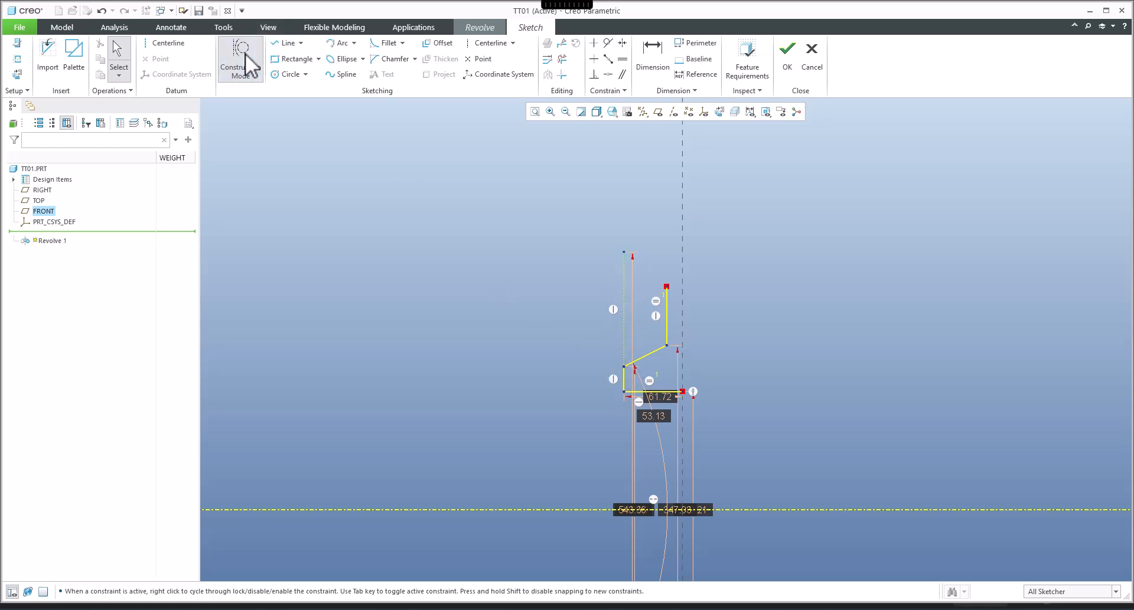
Step: Sketch the rim lines from the web's upper end: slope to the construction line's top, short vertical face, and sloped outer edge to the vertical reference
click(286, 44)
click(666, 287)
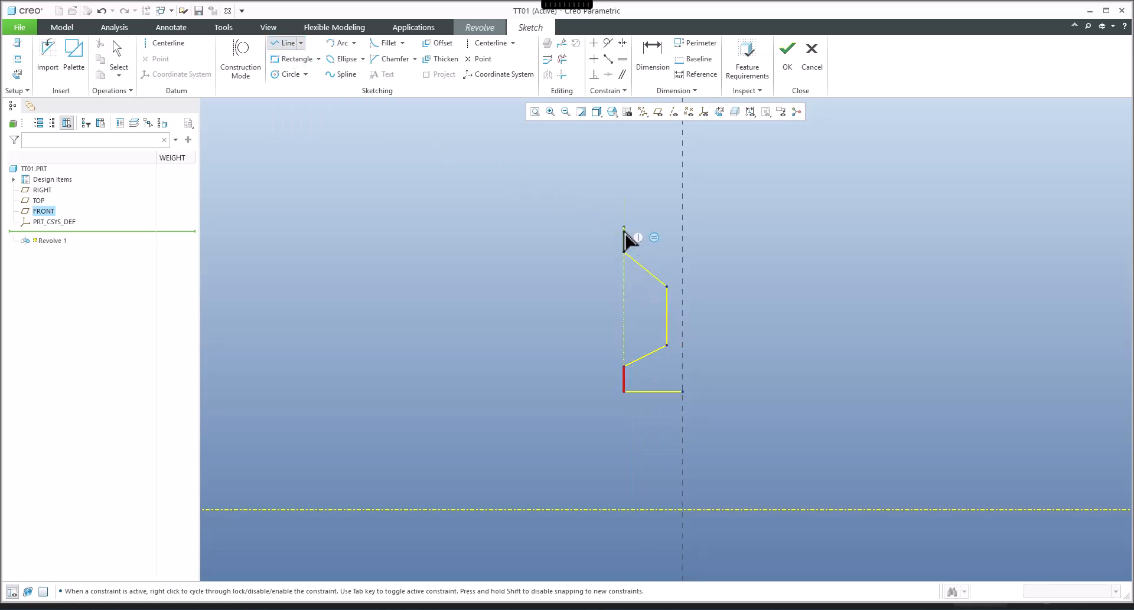
click(624, 227)
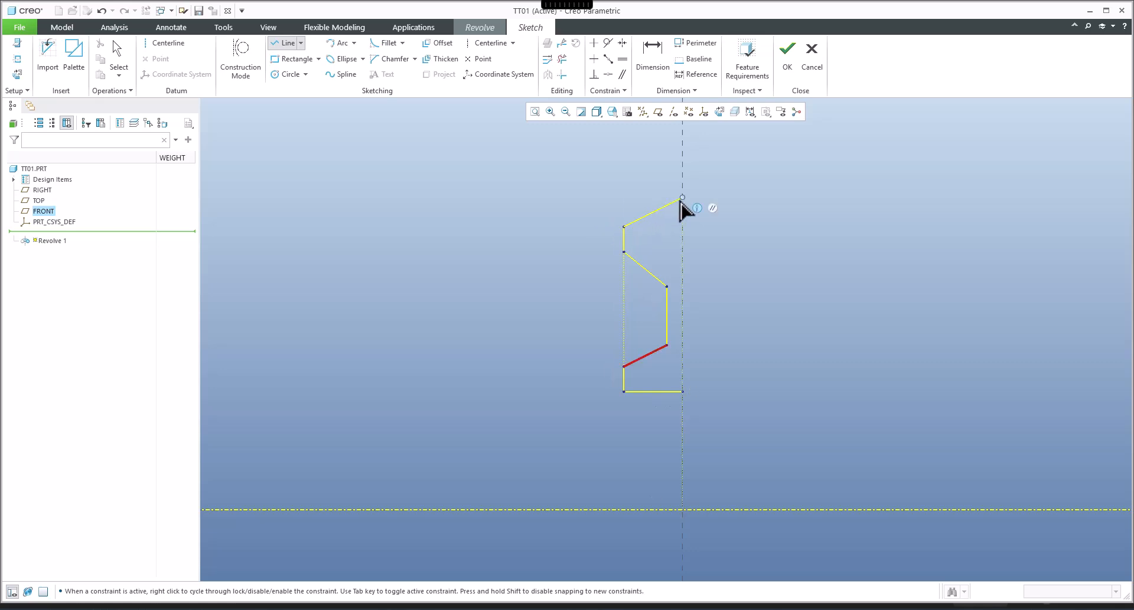
click(682, 198)
middle_click(721, 221)
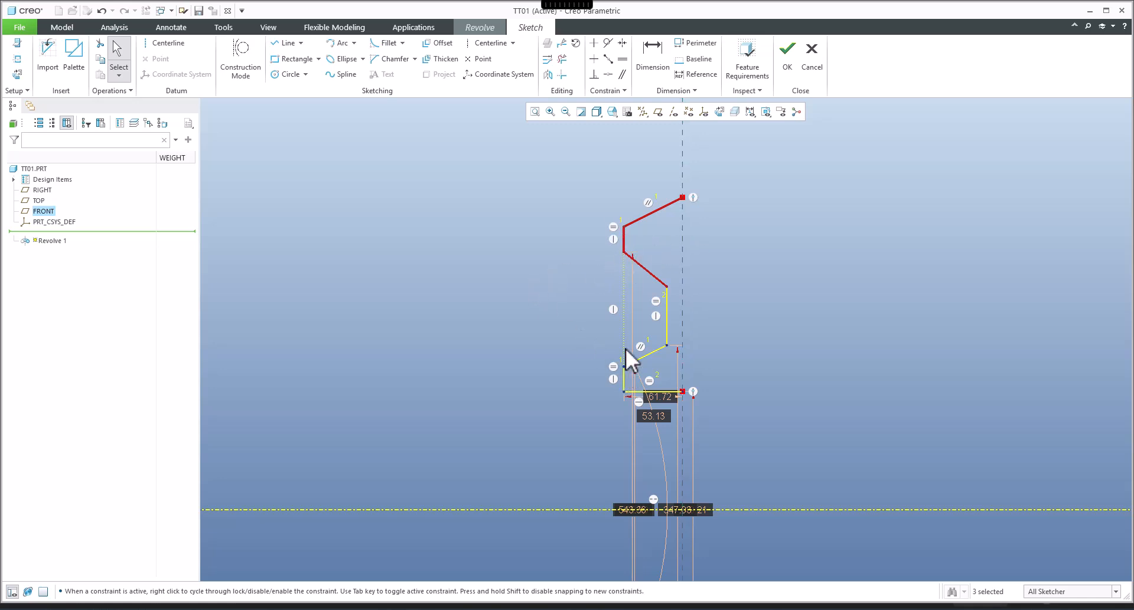
click(555, 264)
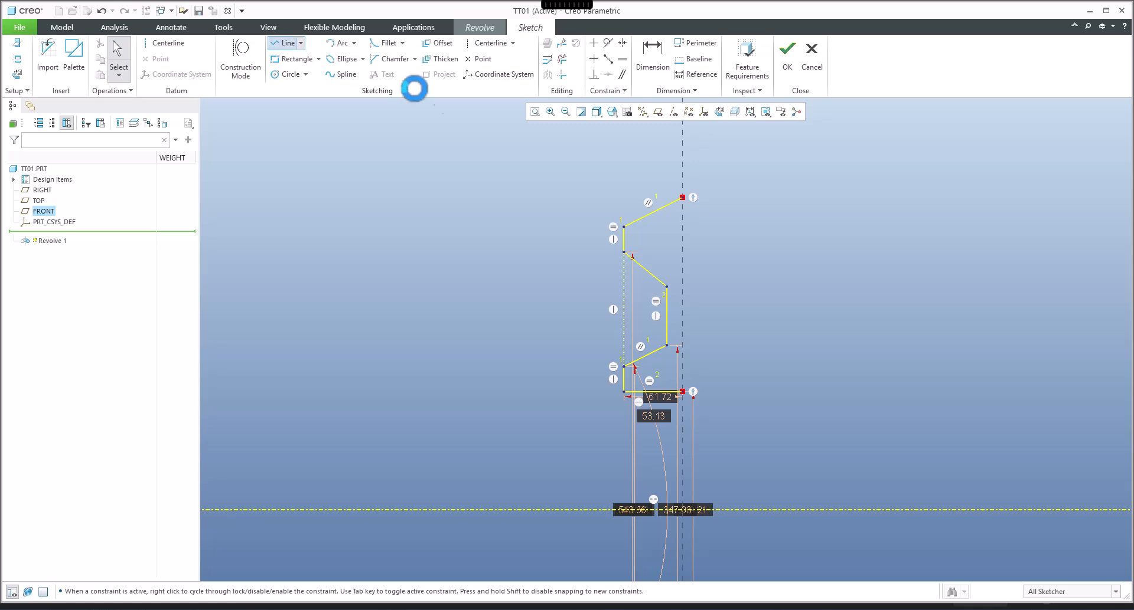
Step: Close the profile with a vertical line along the vertical reference from the rim's outer corner to the bore edge
click(287, 42)
click(682, 197)
click(683, 392)
middle_click(729, 339)
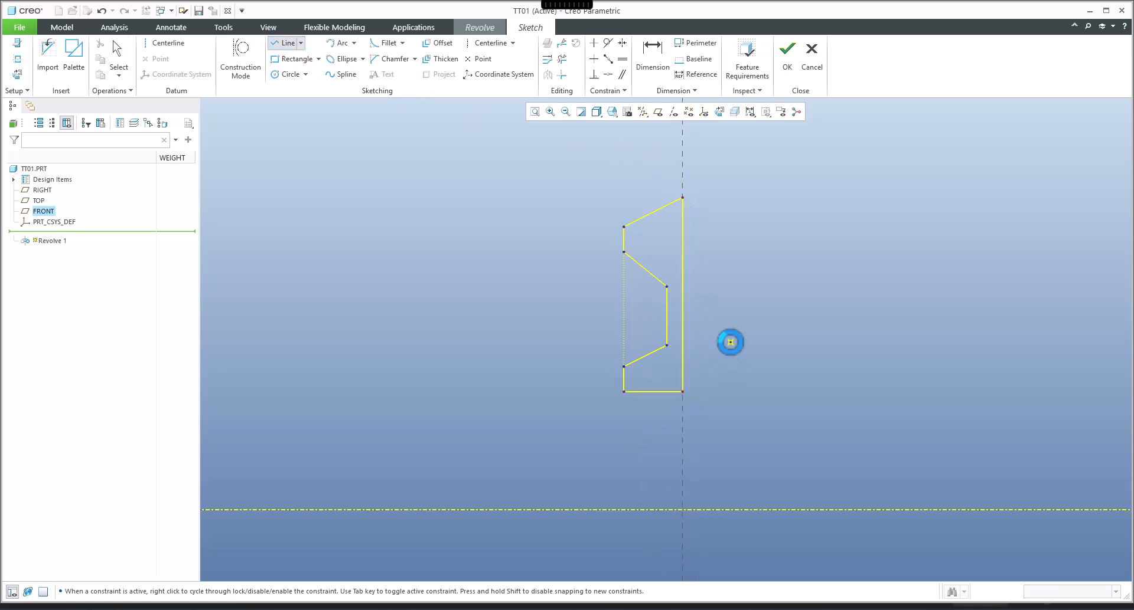
click(758, 309)
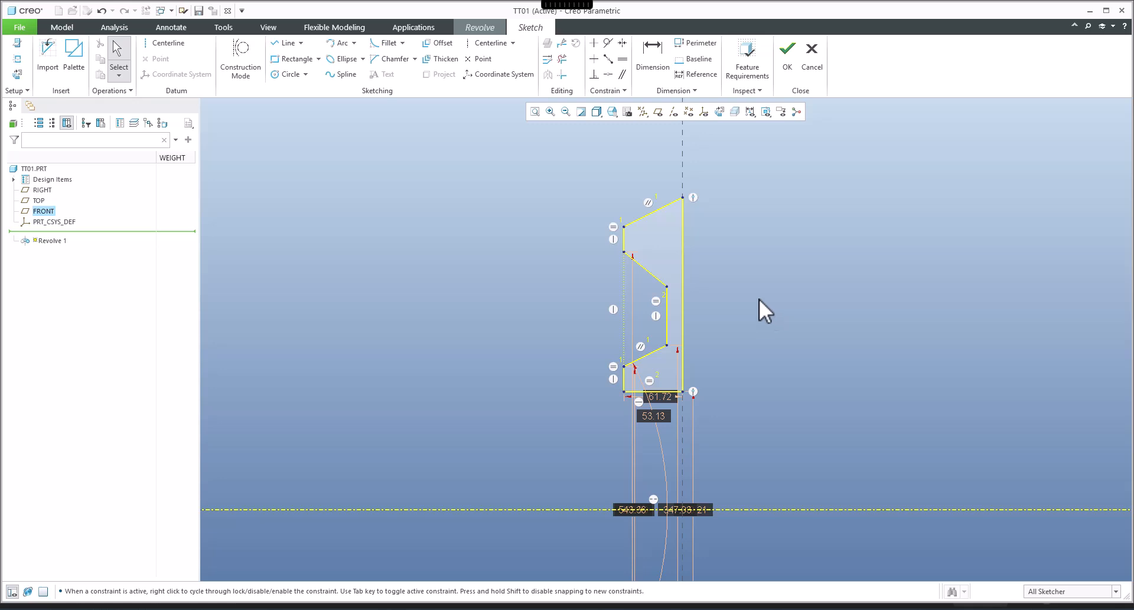
Step: Add a diameter dimension to the bore edge about the horizontal centerline
click(653, 61)
click(653, 392)
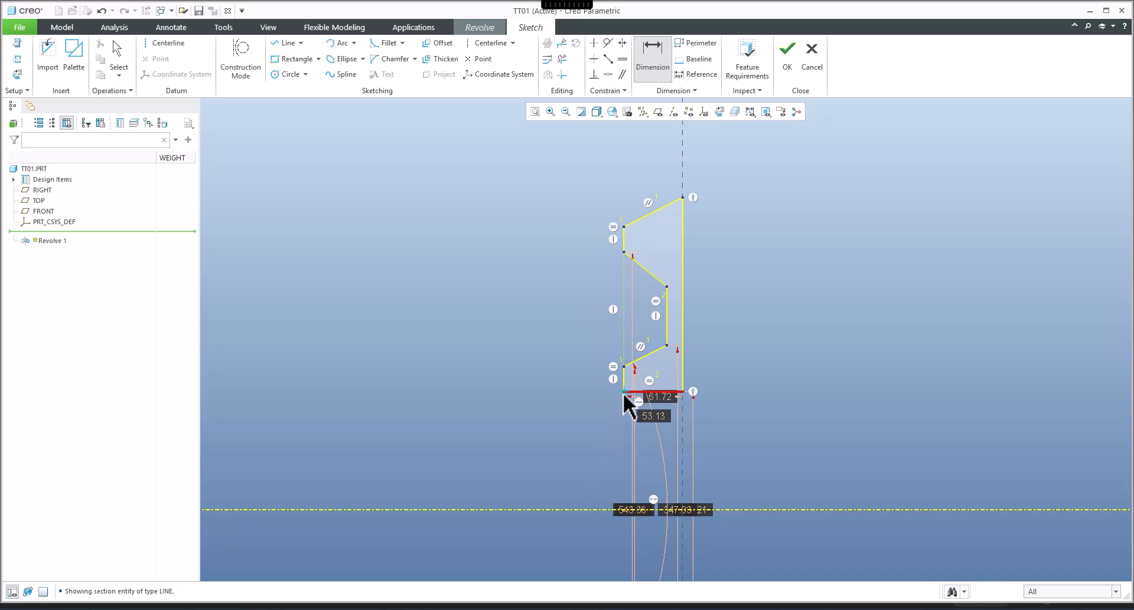
click(598, 510)
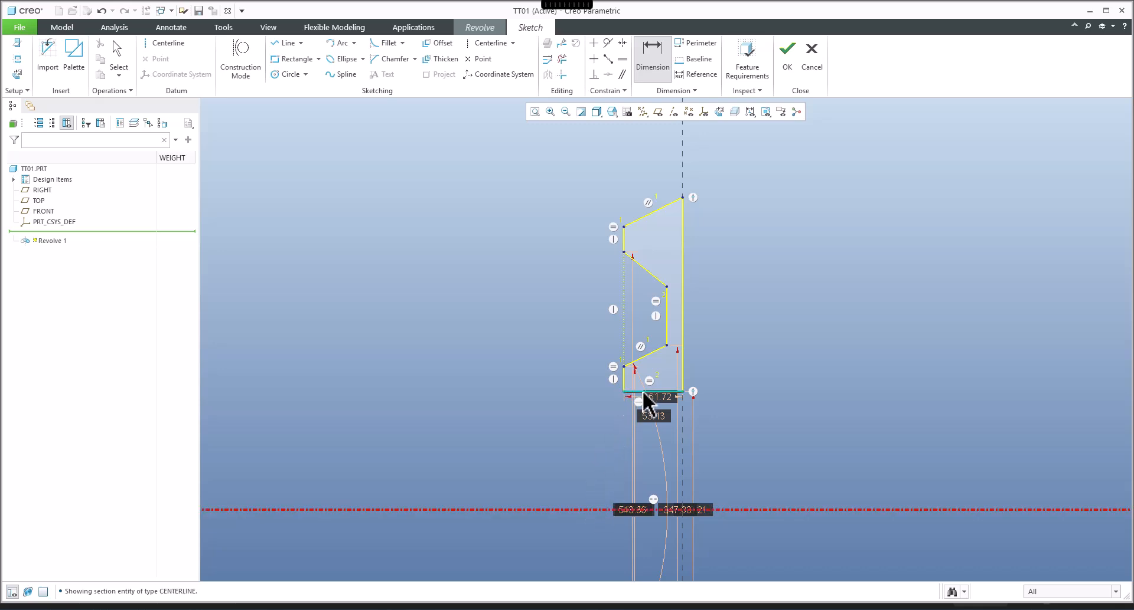
middle_click(594, 451)
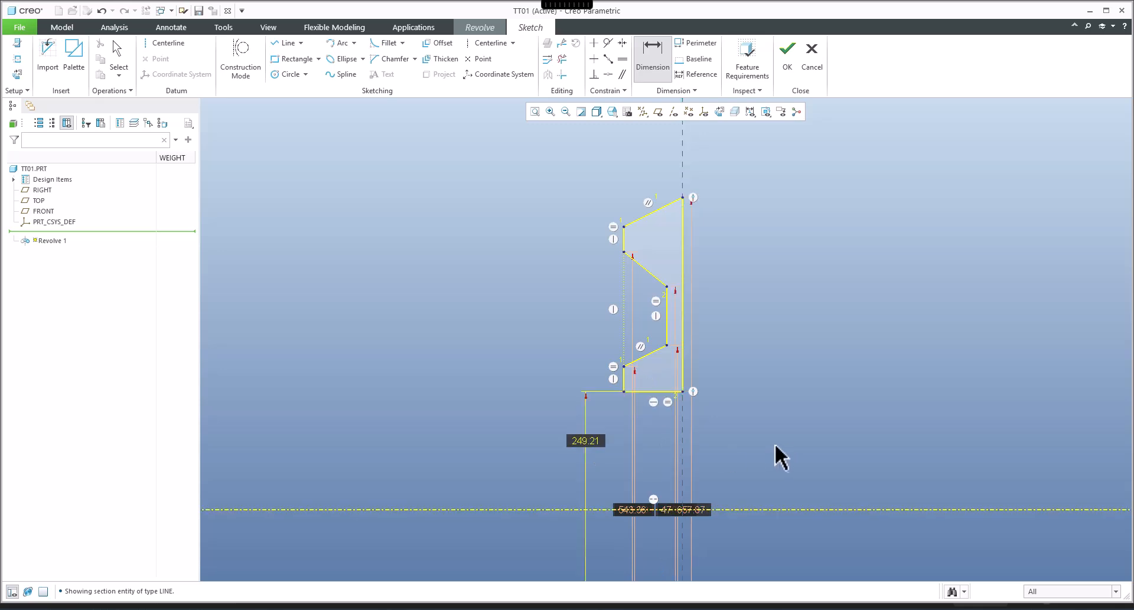
middle_click(787, 413)
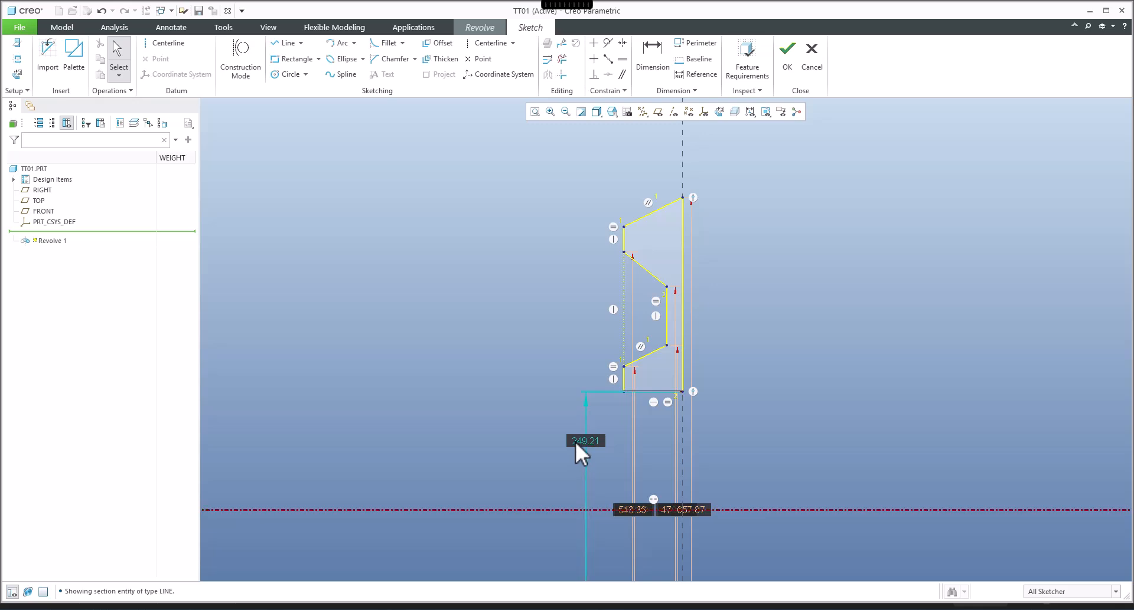
Step: Scale the whole sketch by modifying all dimensions with Lock Scale enabled and setting the bore diameter to 2
scroll(654, 369, down, 4)
scroll(654, 361, up, 1)
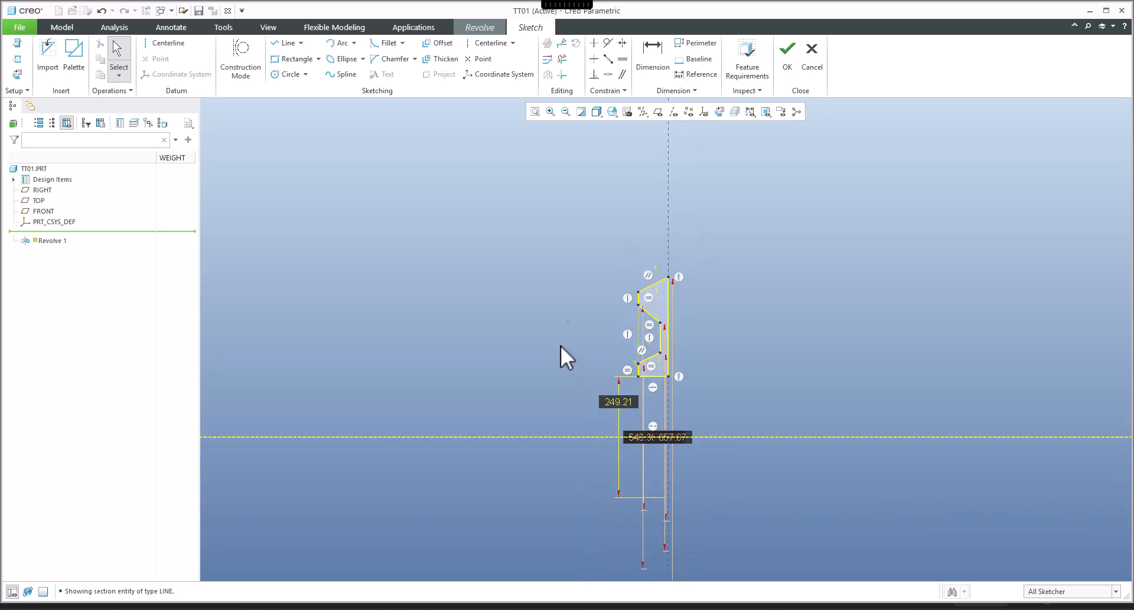
mouse_move(561, 252)
mouse_down()
mouse_move(753, 473)
mouse_move(761, 519)
mouse_up()
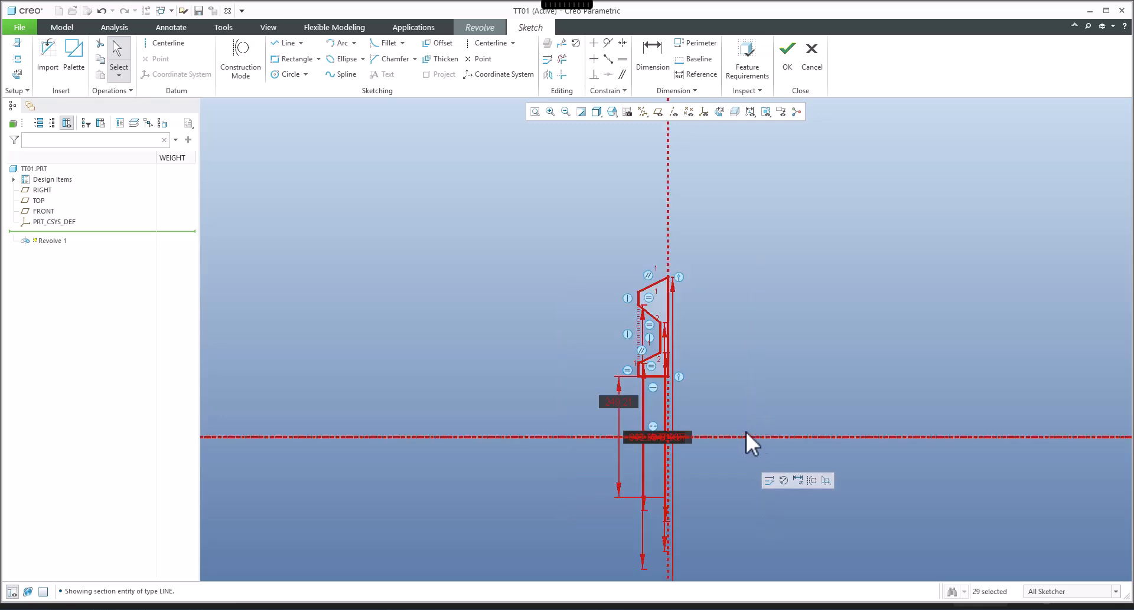
click(768, 481)
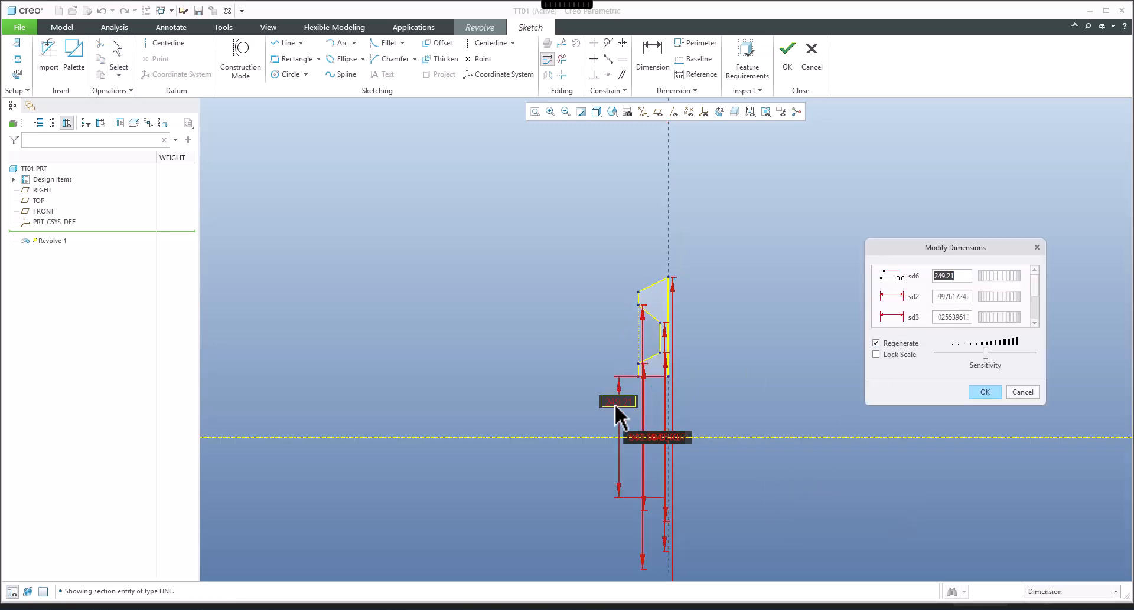
click(876, 355)
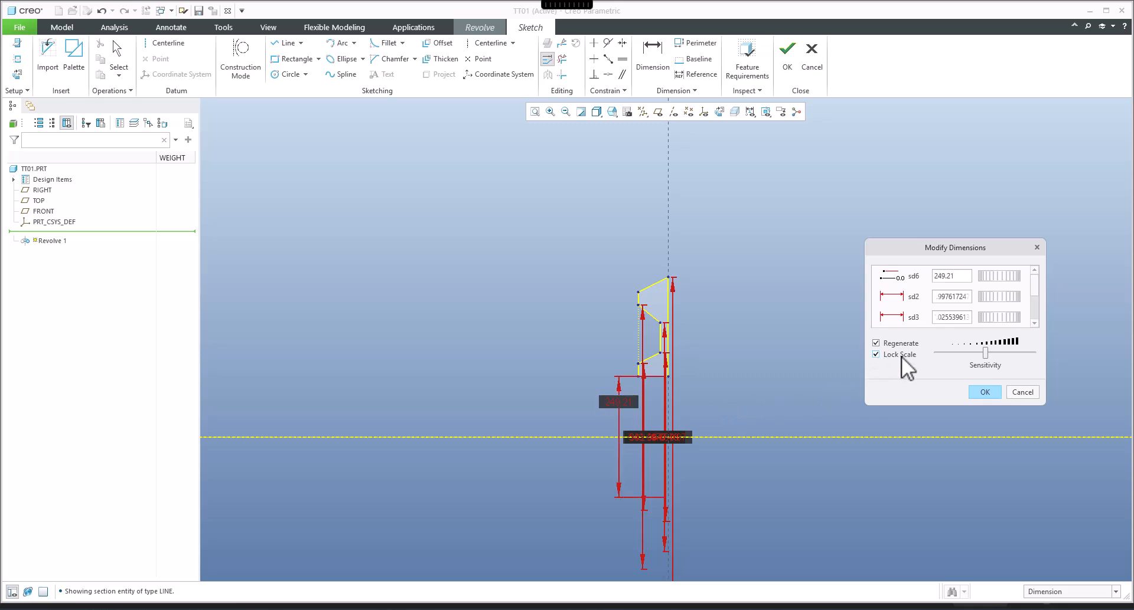
text(2)
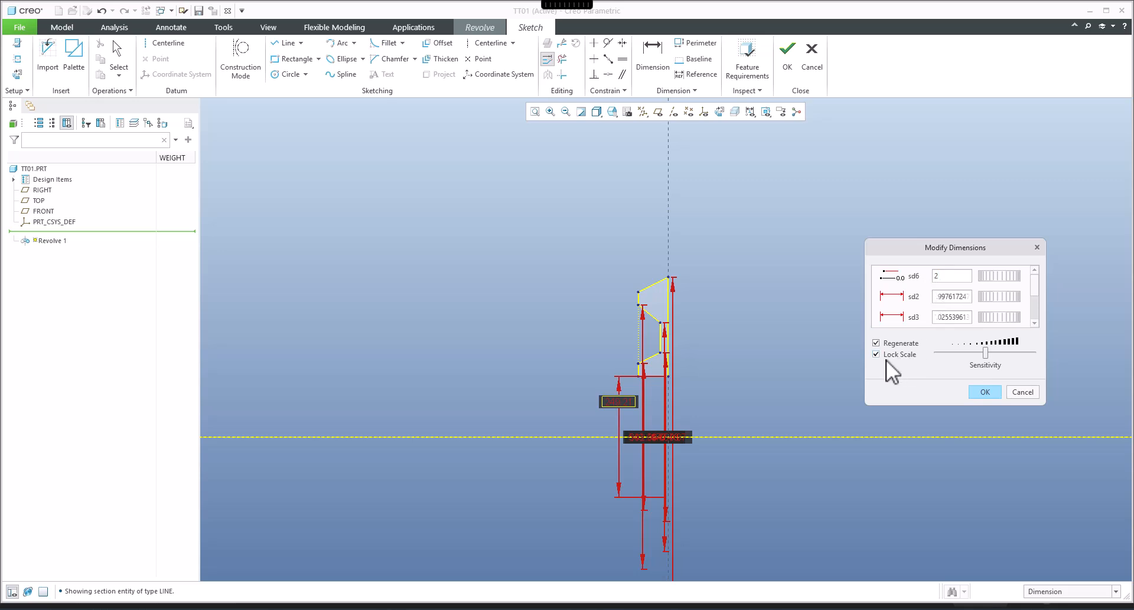
click(985, 392)
Step: Move the bore diameter's dimension text clear of the profile, below the centerline
scroll(671, 453, down, 5)
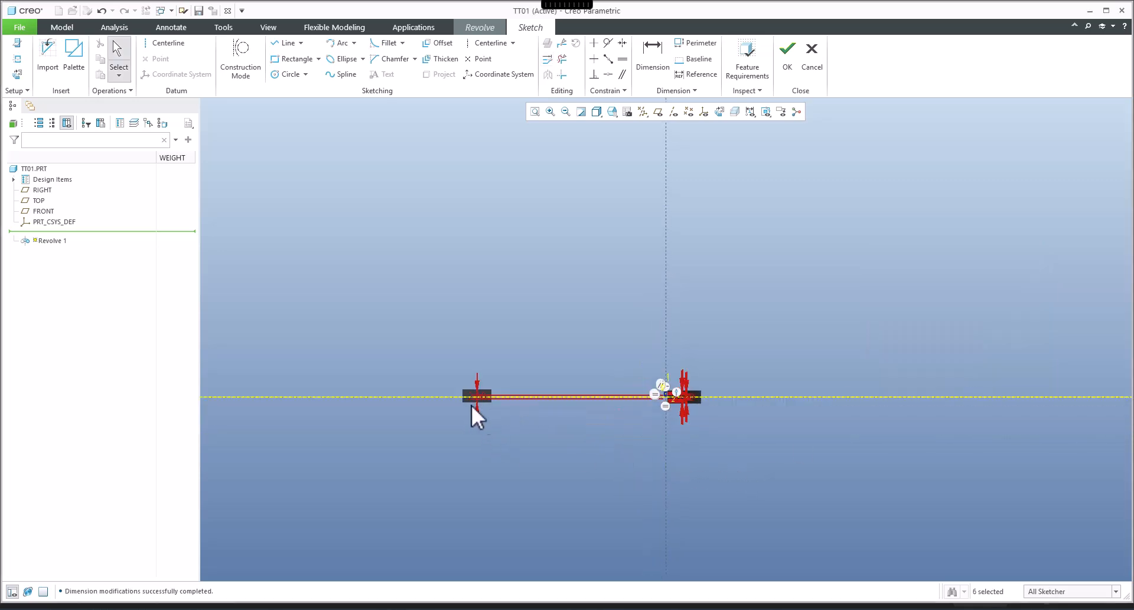
drag(555, 405, 668, 424)
scroll(688, 407, down, 4)
scroll(601, 407, down, 5)
scroll(608, 354, up, 4)
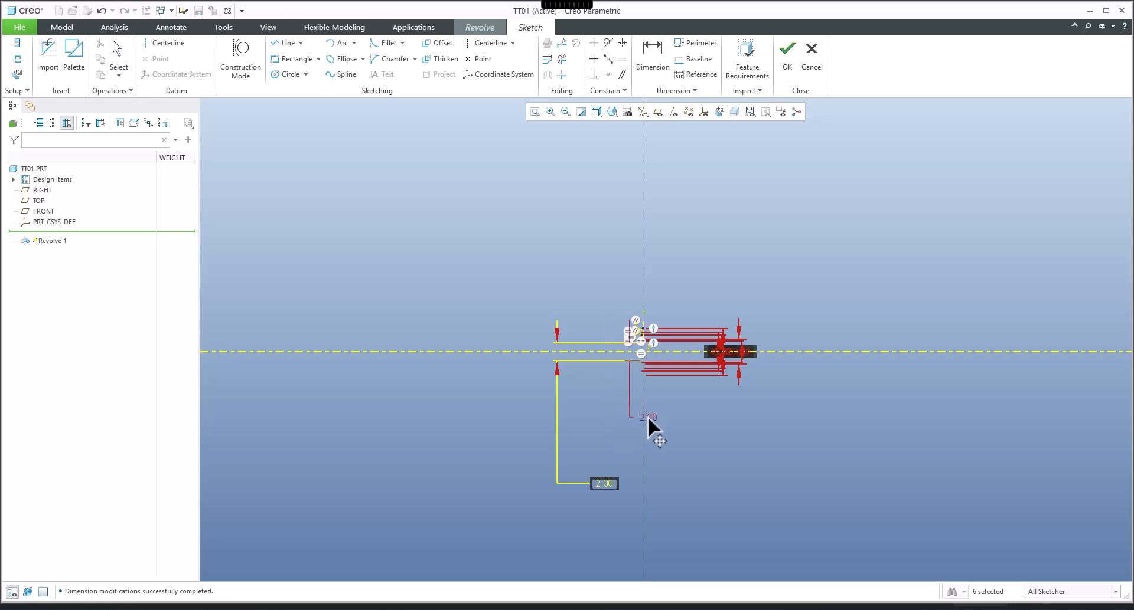
scroll(643, 384, down, 3)
scroll(640, 359, down, 1)
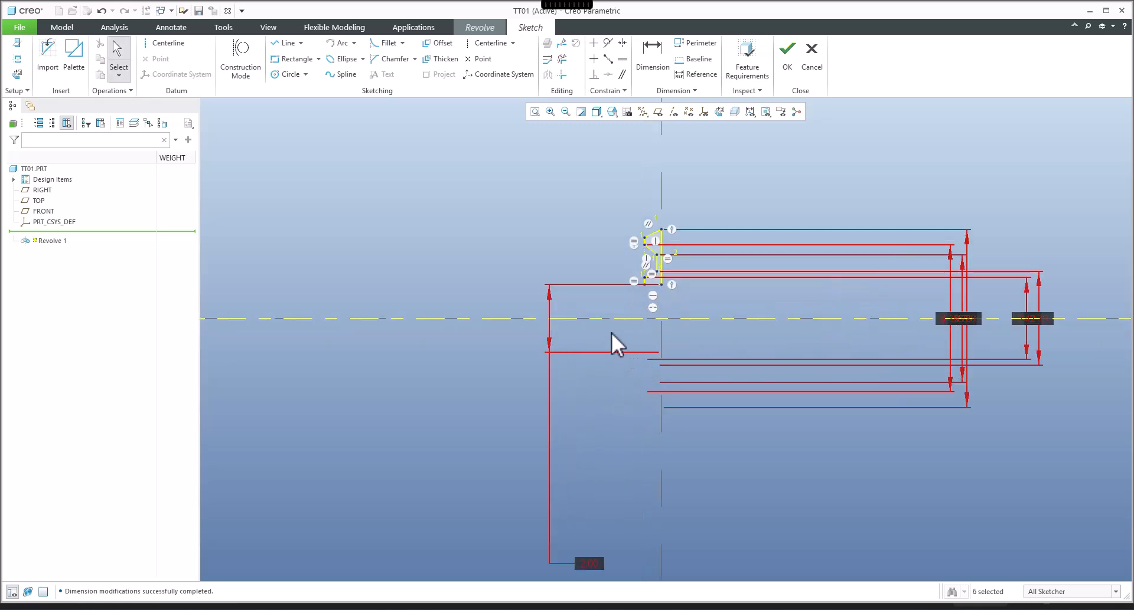
Step: Clear the dimension selection and move the bore diameter's text closer to the profile, just below the horizontal centerline
scroll(609, 330, up, 1)
click(987, 460)
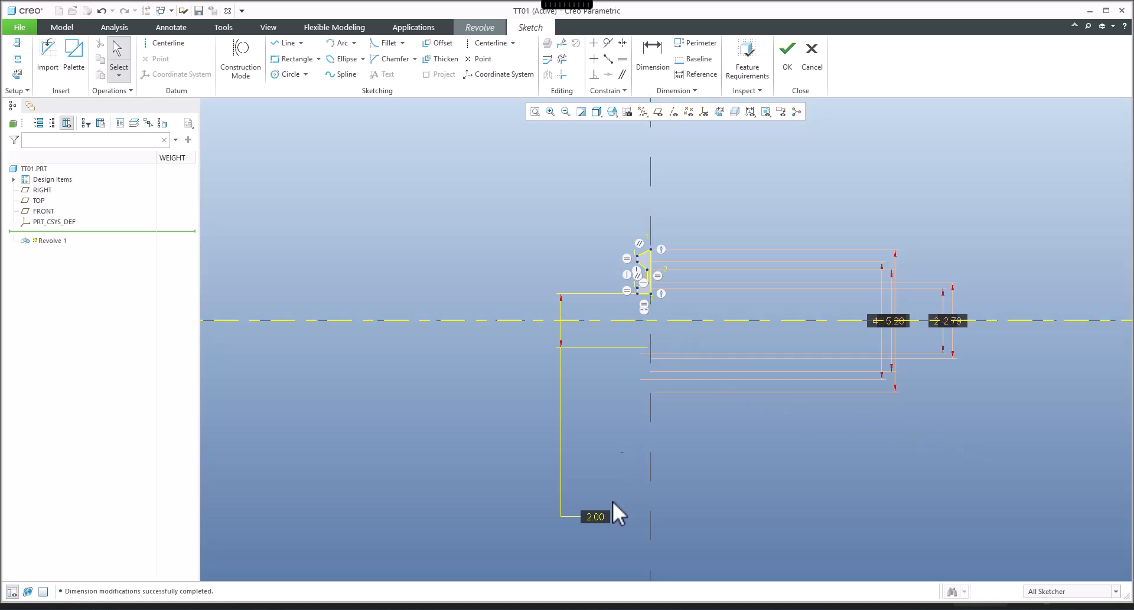
drag(596, 519, 606, 387)
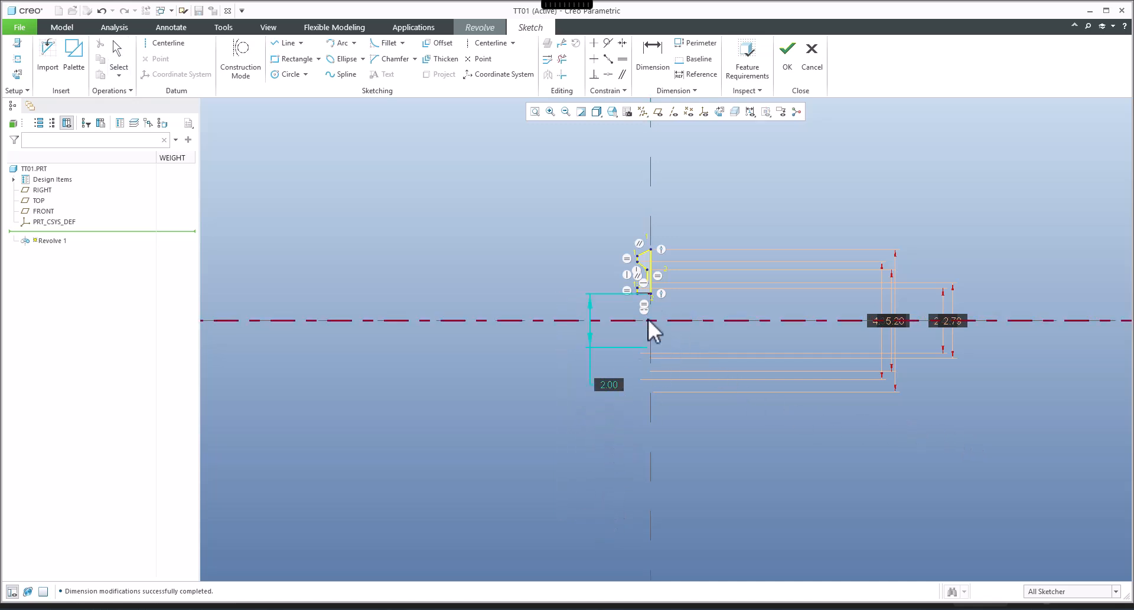
Step: Try placing the weak diameter dimension of the rim's inner corner on the opposite side of the profile
scroll(643, 306, down, 2)
scroll(646, 301, up, 1)
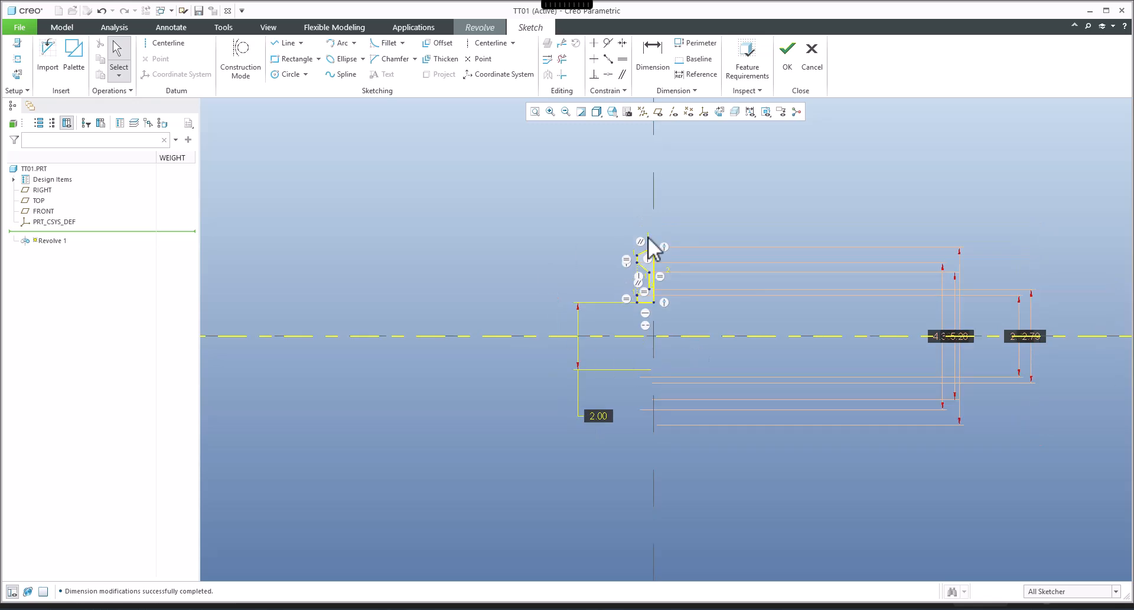
scroll(661, 253, down, 3)
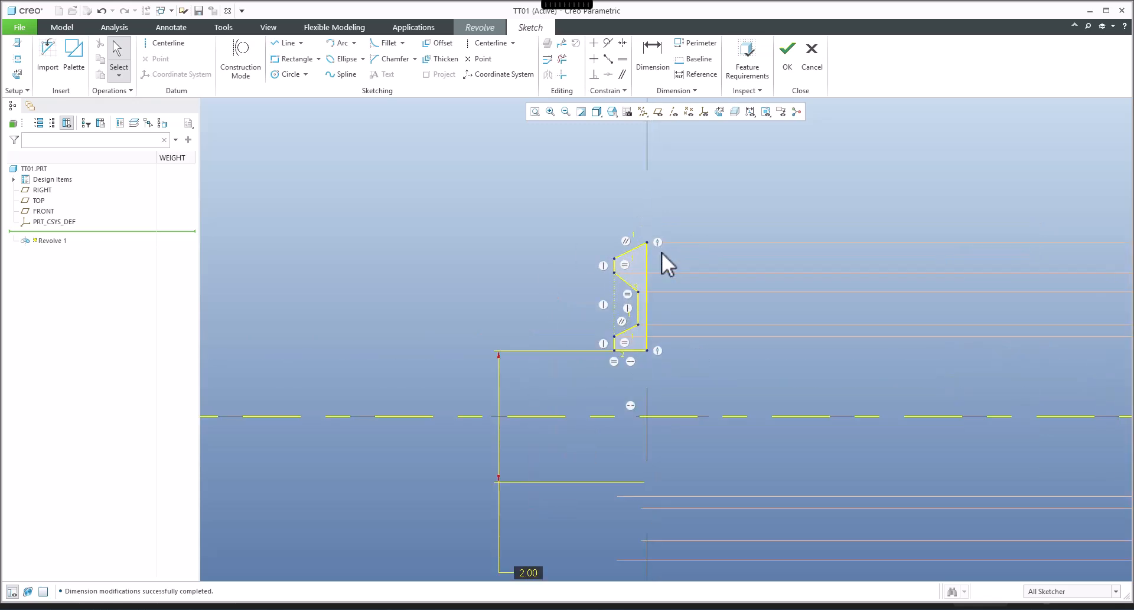
scroll(662, 252, up, 1)
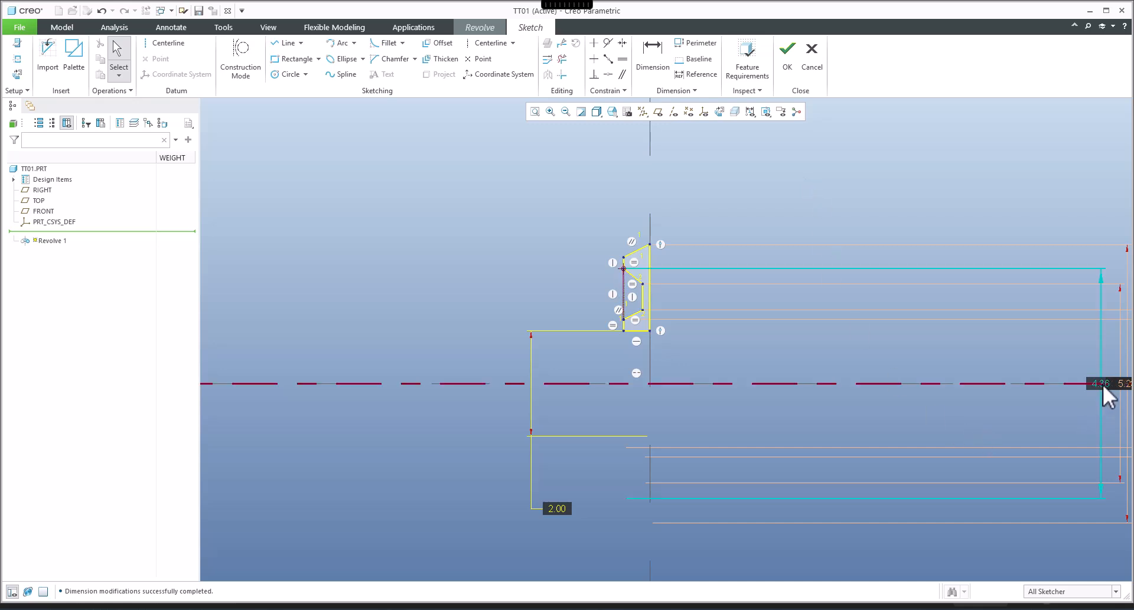
mouse_move(1102, 387)
mouse_down()
mouse_move(534, 393)
mouse_move(430, 405)
mouse_move(413, 384)
mouse_up()
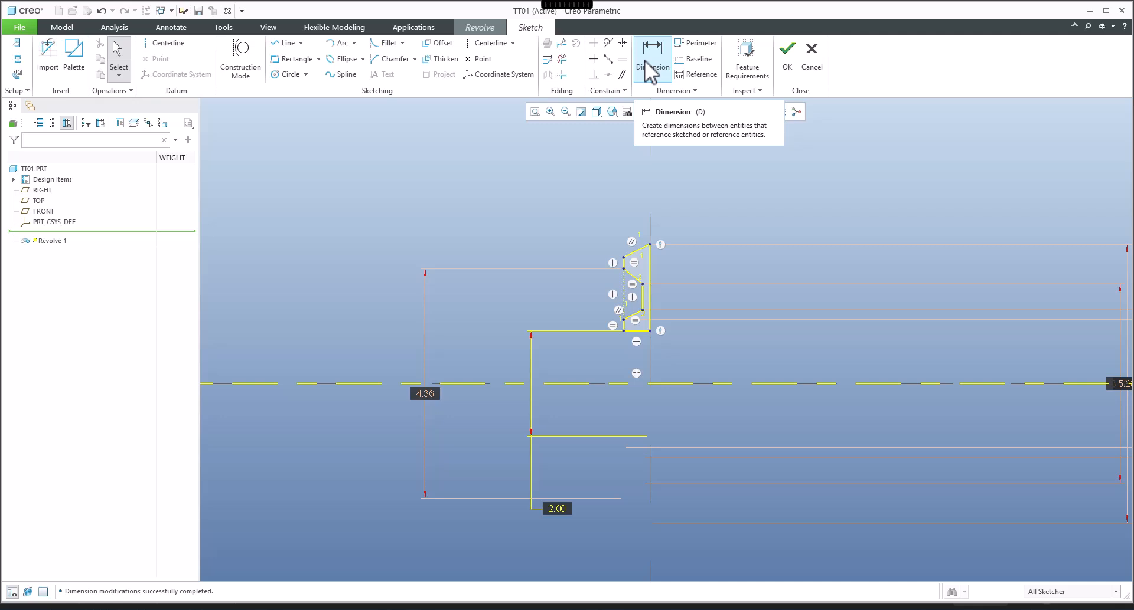
mouse_move(426, 395)
mouse_down()
mouse_move(1073, 418)
mouse_move(1079, 390)
mouse_up()
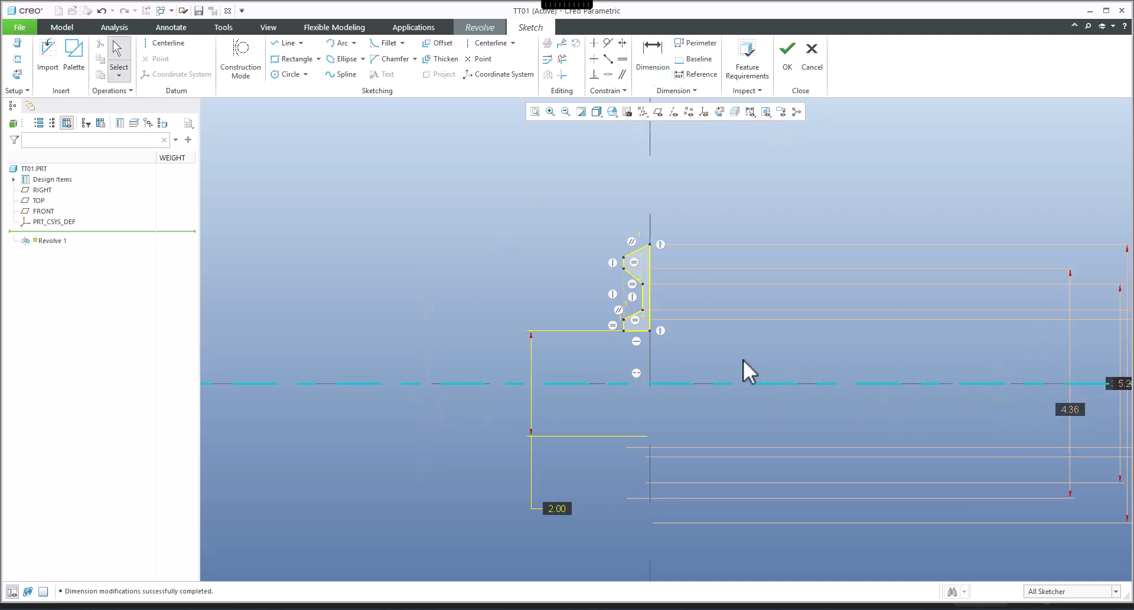
Step: Add a diameter dimension about the horizontal centerline to the hub's outer corner, where its end face meets the slope
click(657, 68)
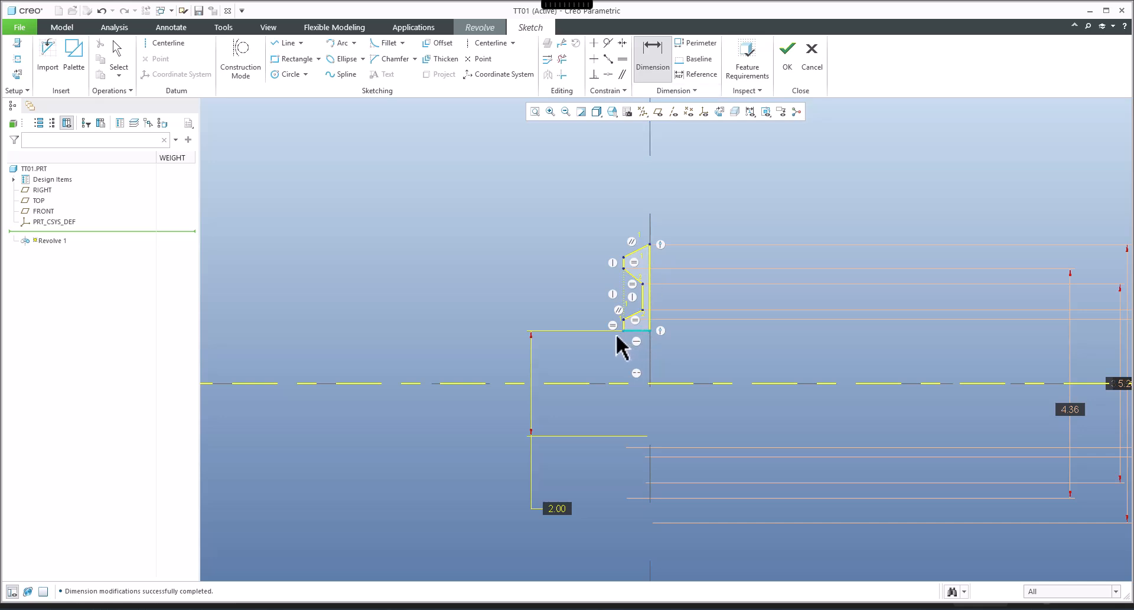
scroll(617, 347, up, 2)
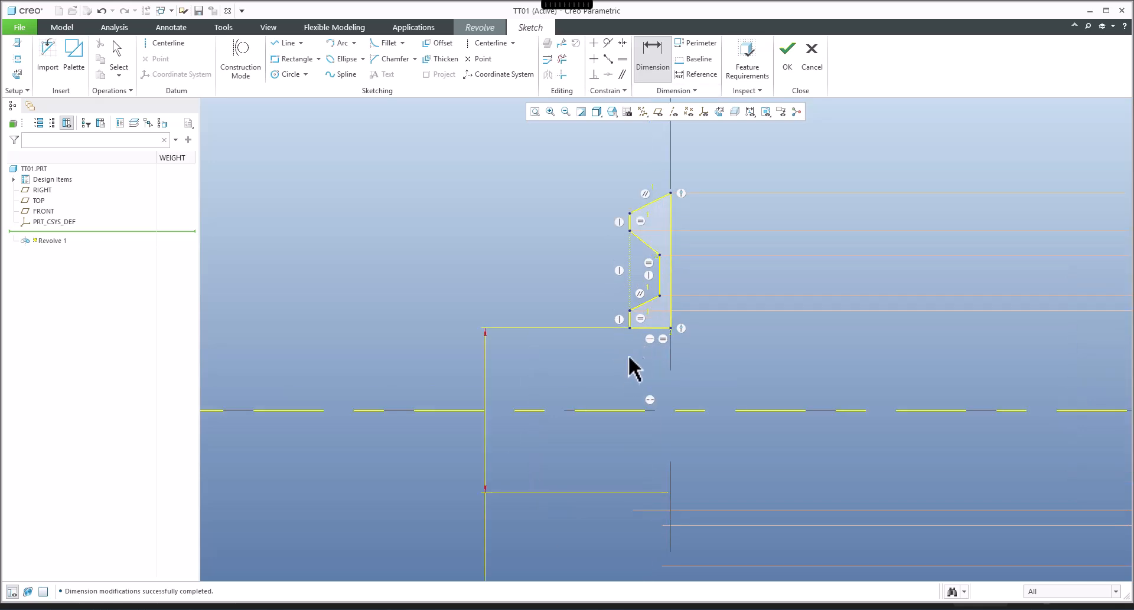
click(609, 409)
click(630, 310)
middle_click(432, 380)
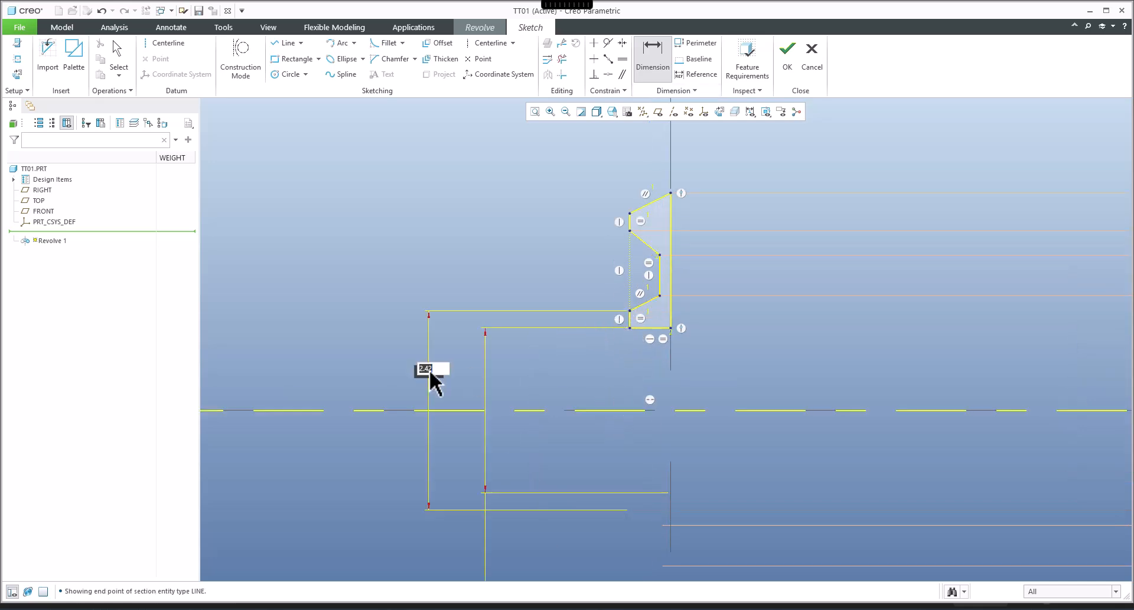
Step: Add diameter dimensions about the horizontal centerline to both ends of the web's vertical line
click(609, 409)
click(660, 296)
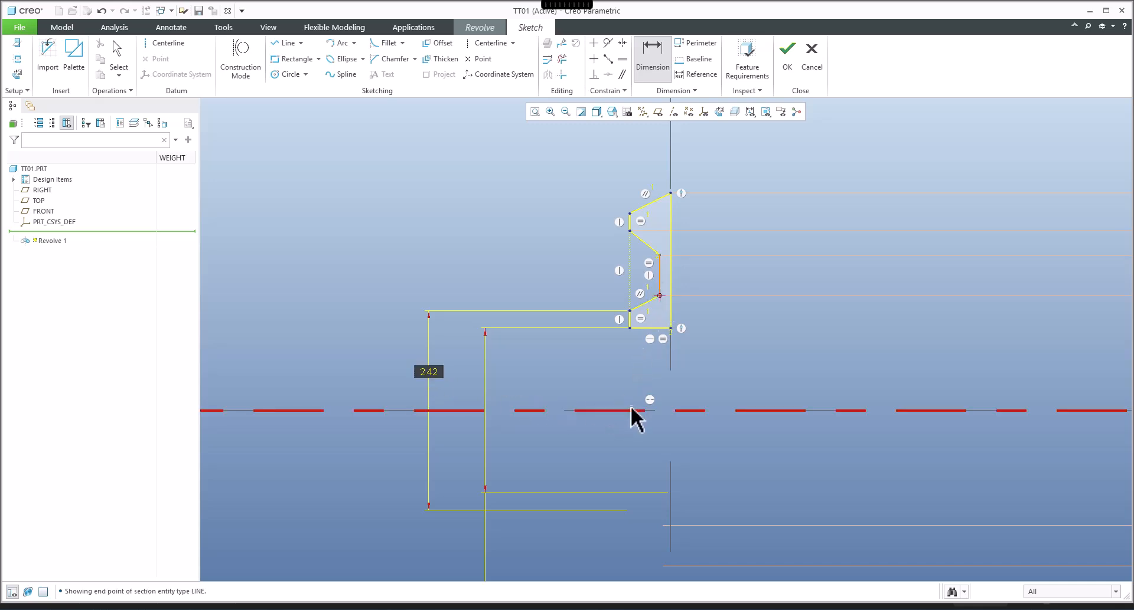
click(632, 413)
middle_click(398, 385)
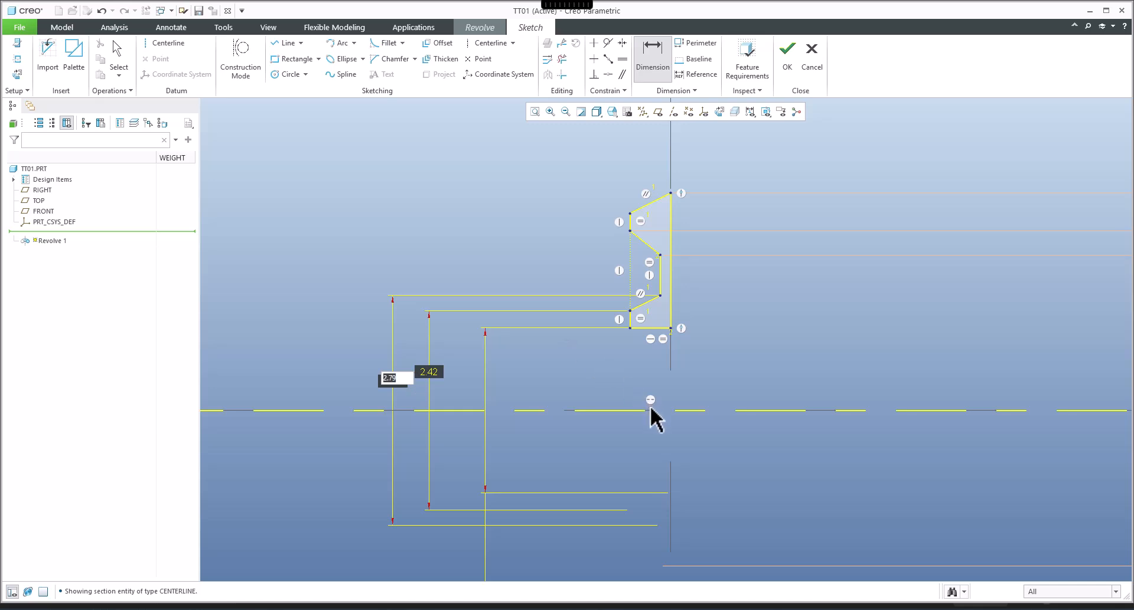
click(660, 254)
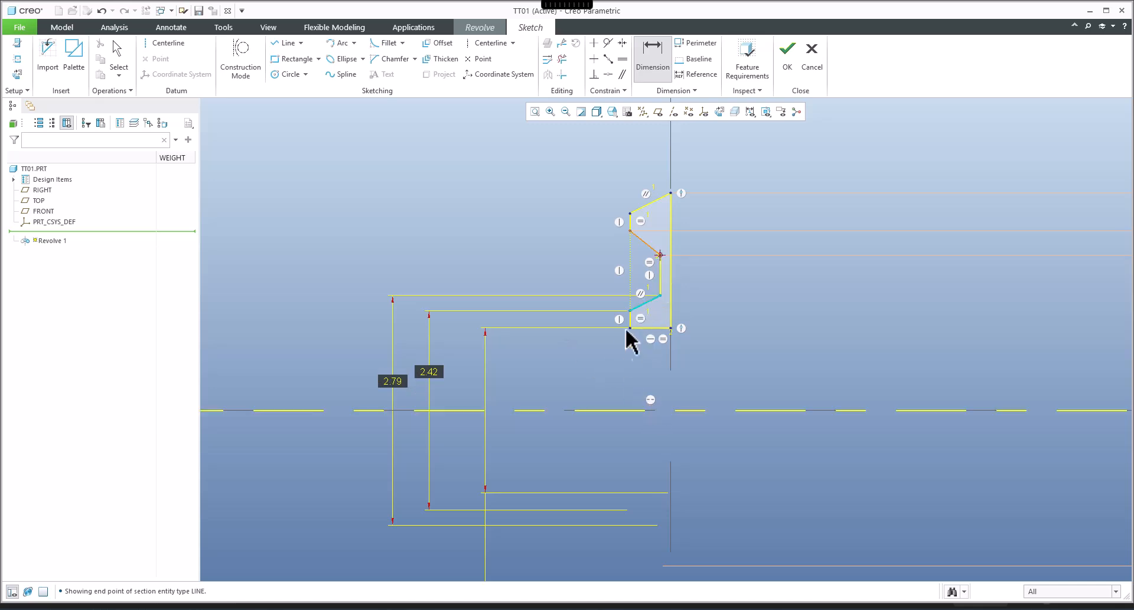
click(619, 409)
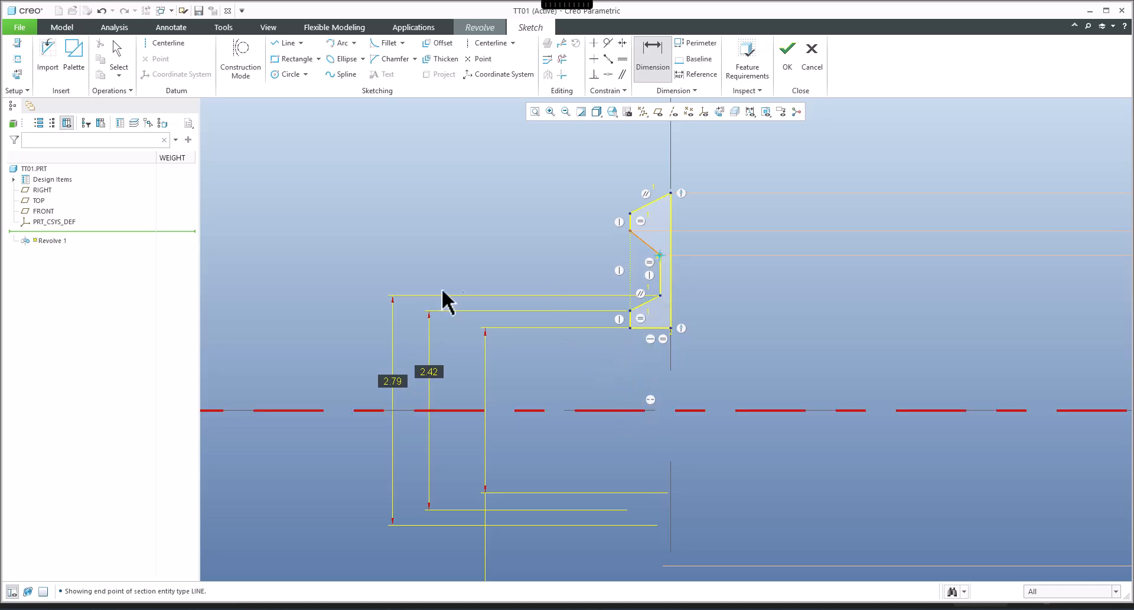
middle_click(345, 323)
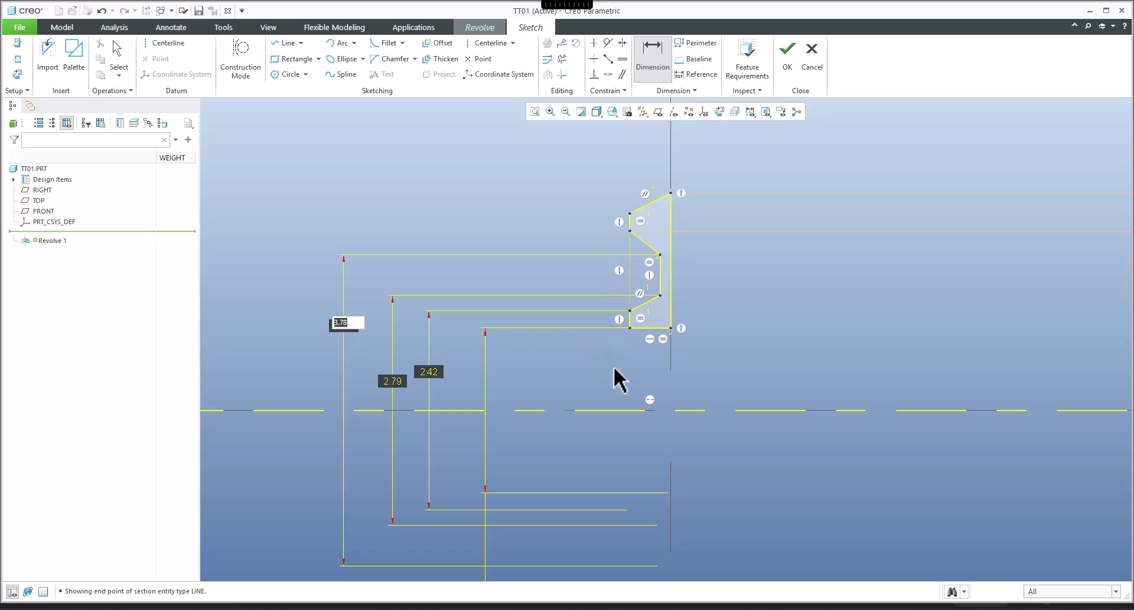
Step: Add diameter dimensions about the horizontal centerline to the inner corner of the rim's end face and the rim's outermost corner
click(615, 410)
click(629, 231)
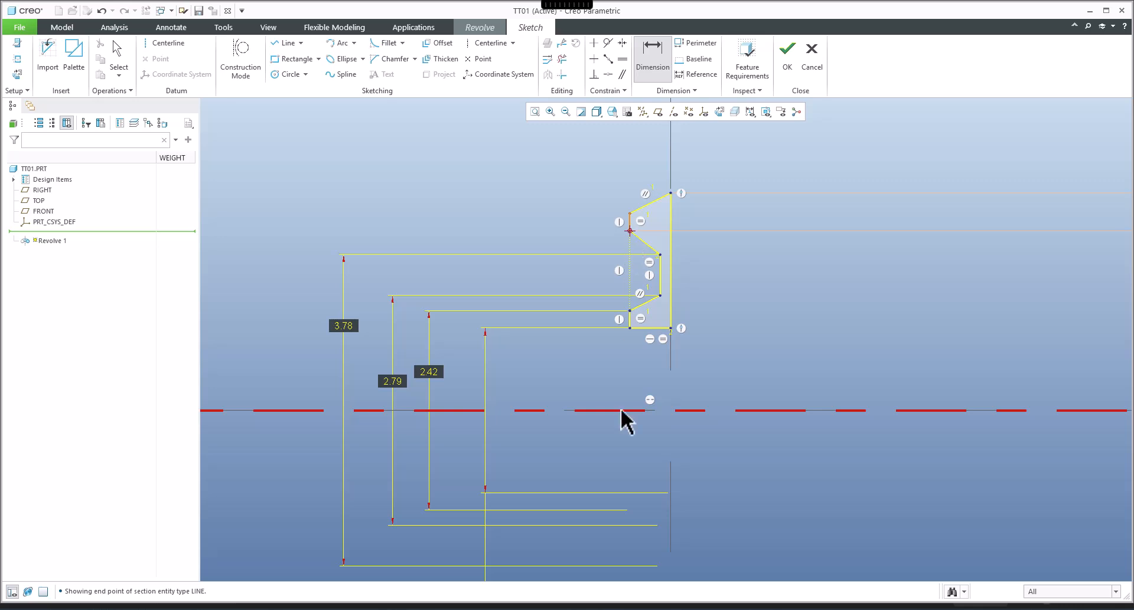
click(605, 409)
middle_click(306, 356)
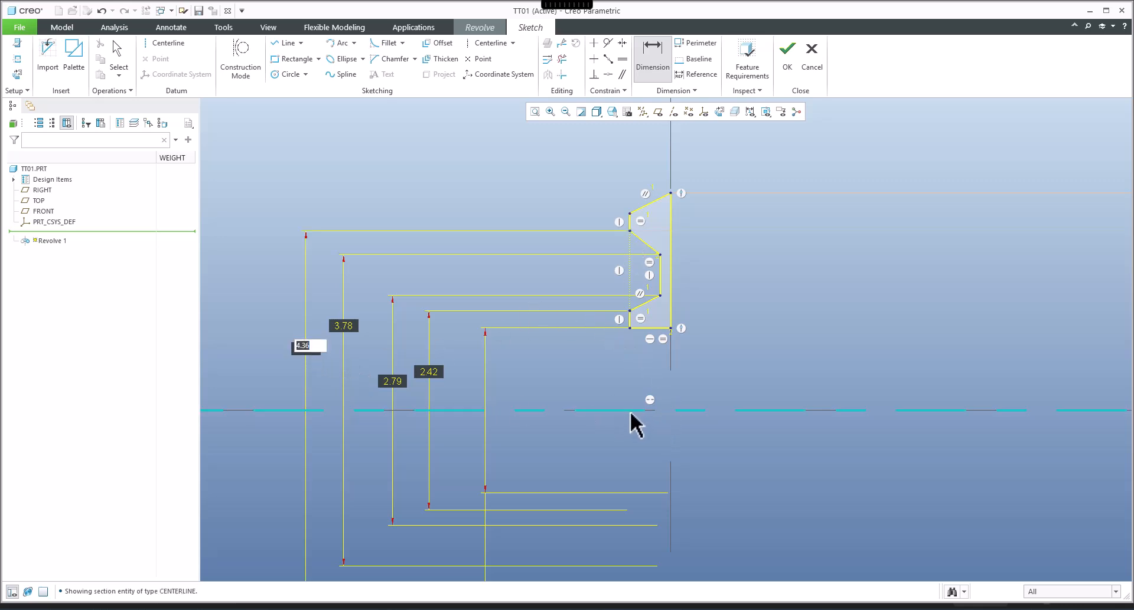
click(633, 424)
click(671, 192)
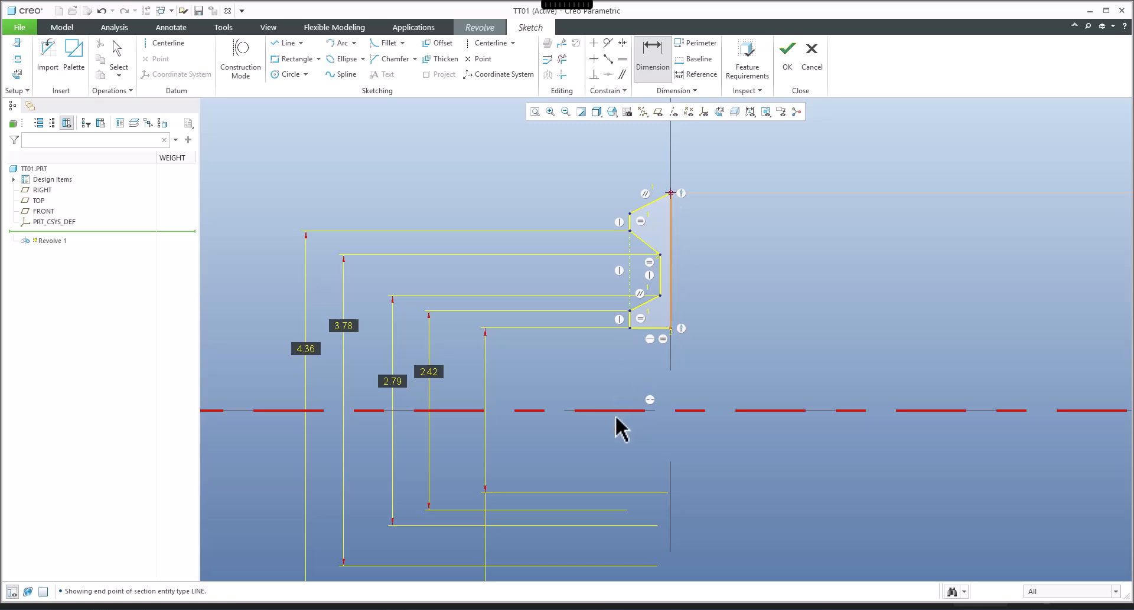
click(613, 410)
middle_click(264, 357)
middle_click(554, 380)
Step: Check the section drawing in Paint, return to Creo and sketch a vertical centerline along the profile's vertical reference
click(632, 609)
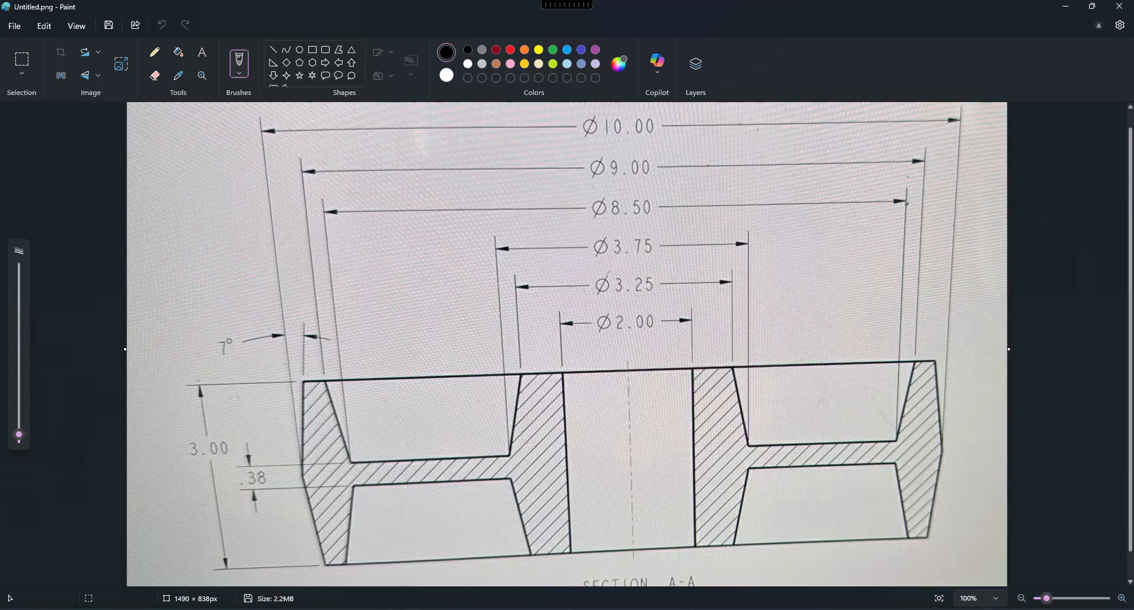
click(632, 609)
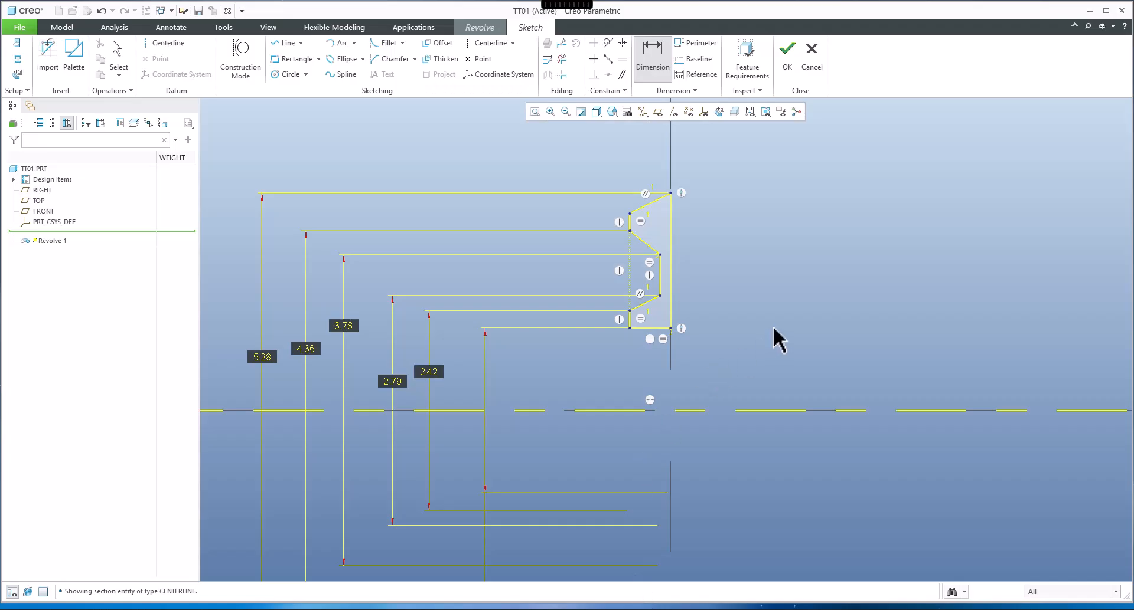
click(654, 72)
click(482, 43)
click(671, 152)
click(677, 239)
middle_click(732, 244)
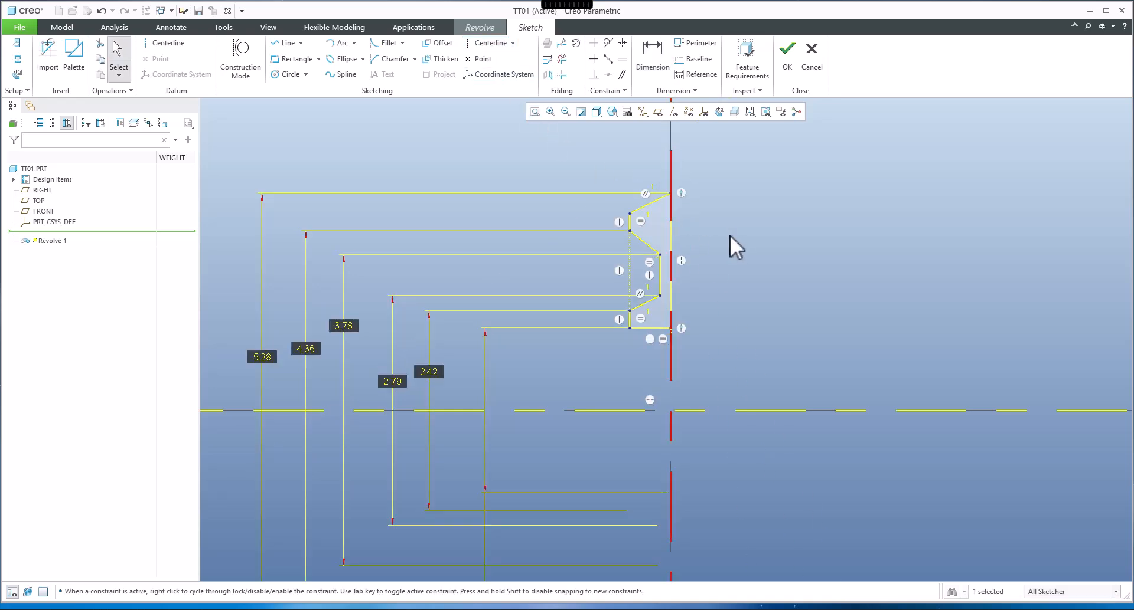
Step: Add a full-width dimension from the rim's end face about the vertical centerline, deleting the conflicting Vertical constraint
click(653, 59)
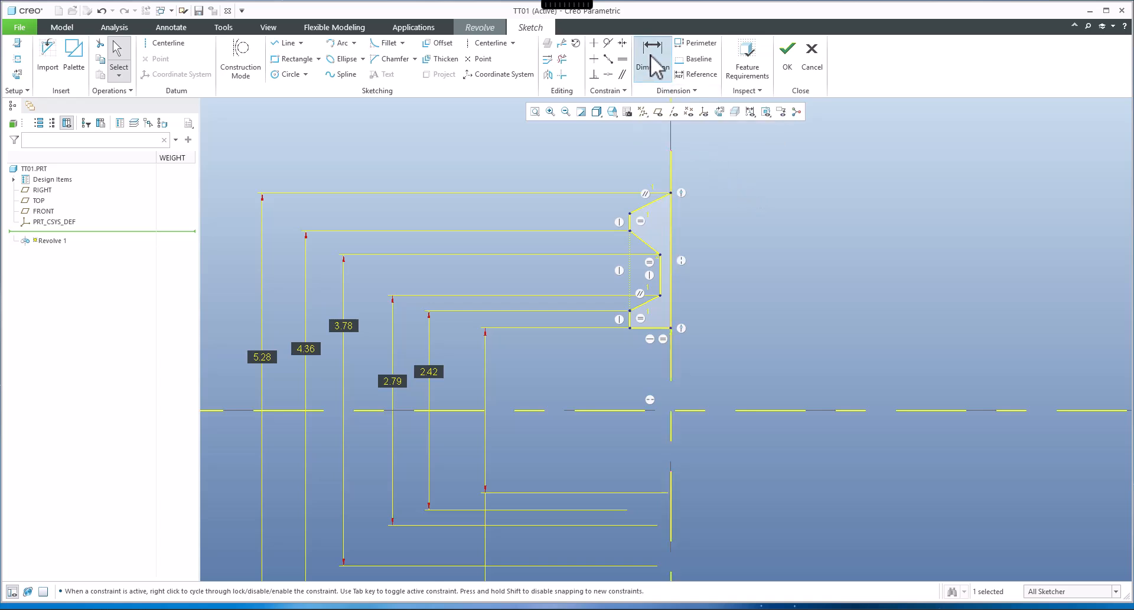
scroll(632, 235, up, 2)
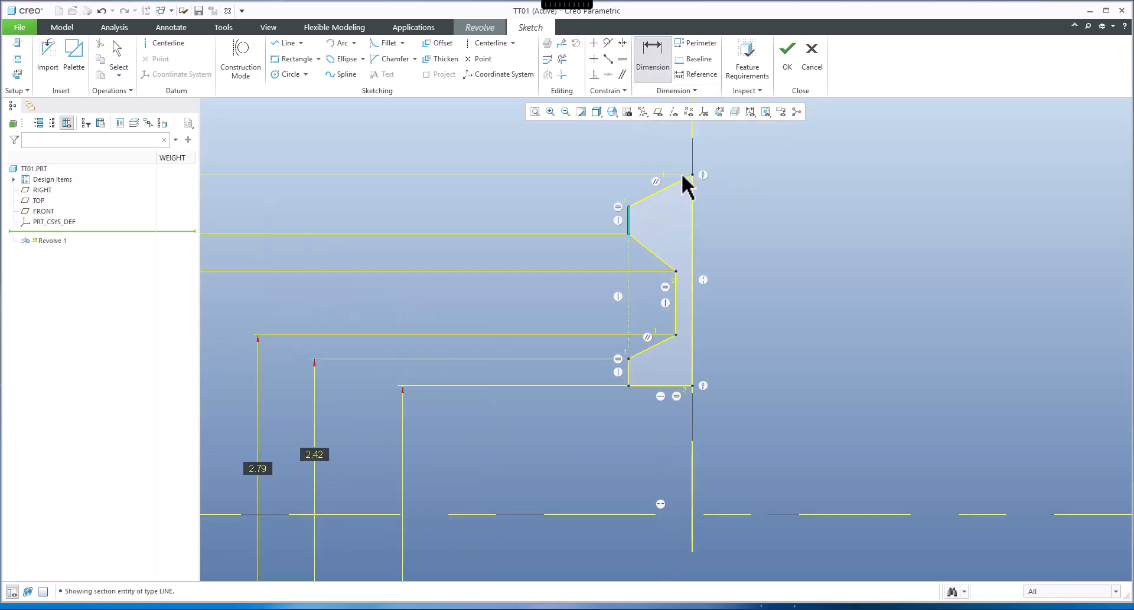
click(690, 155)
click(628, 218)
middle_click(738, 147)
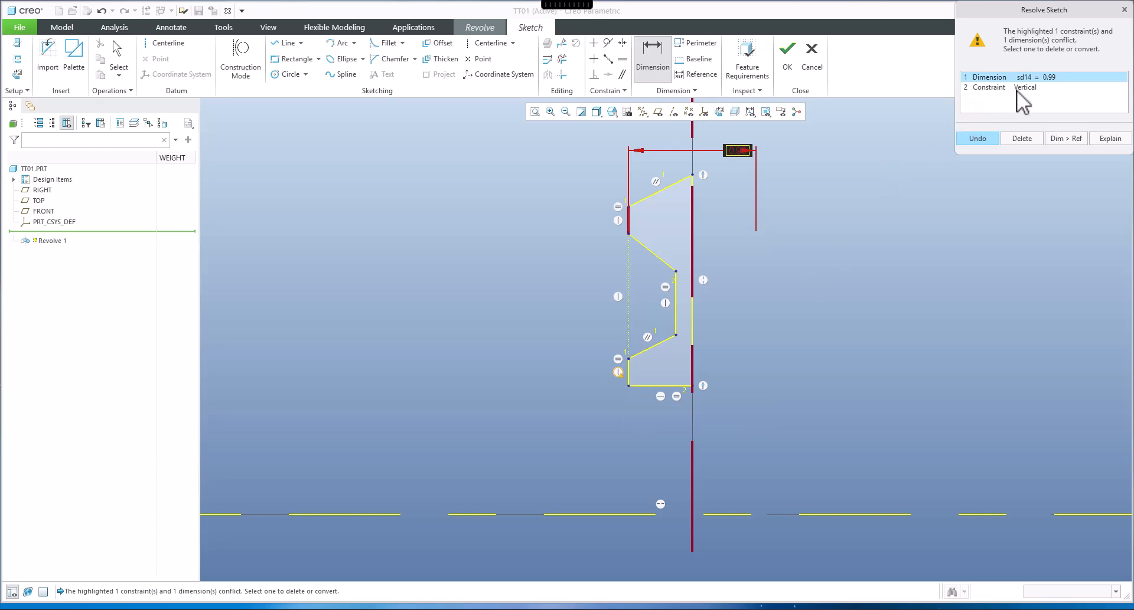
click(995, 89)
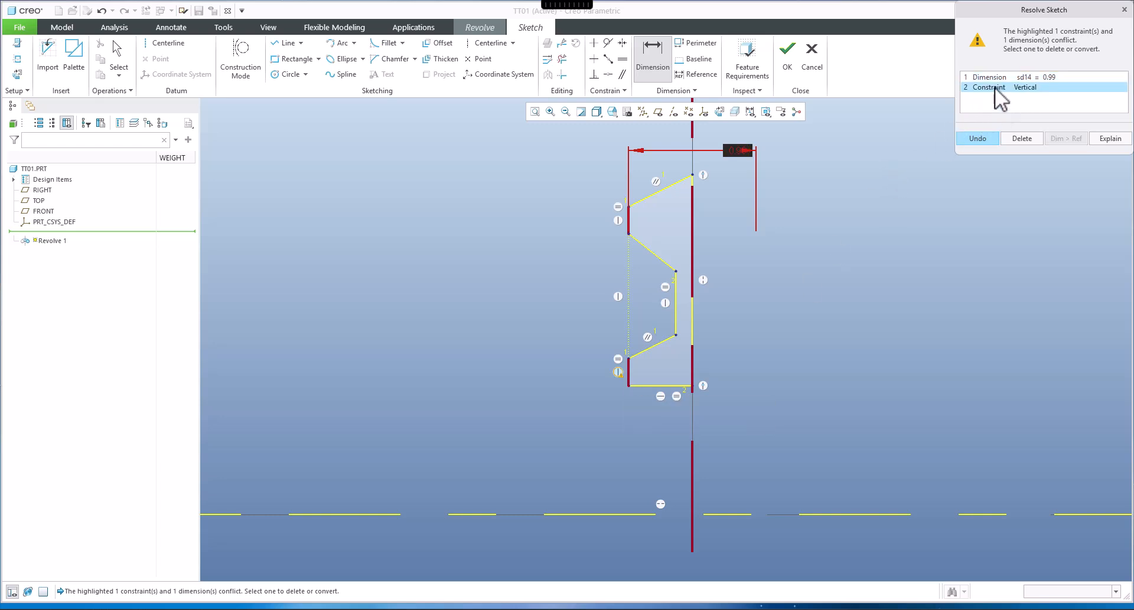
click(1021, 139)
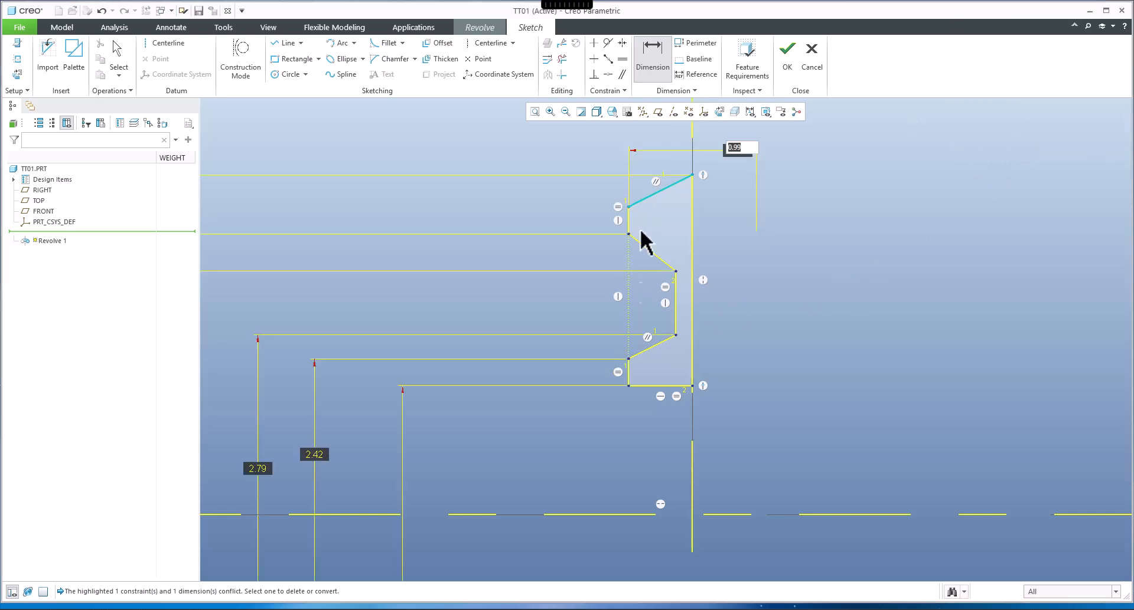
middle_click(832, 278)
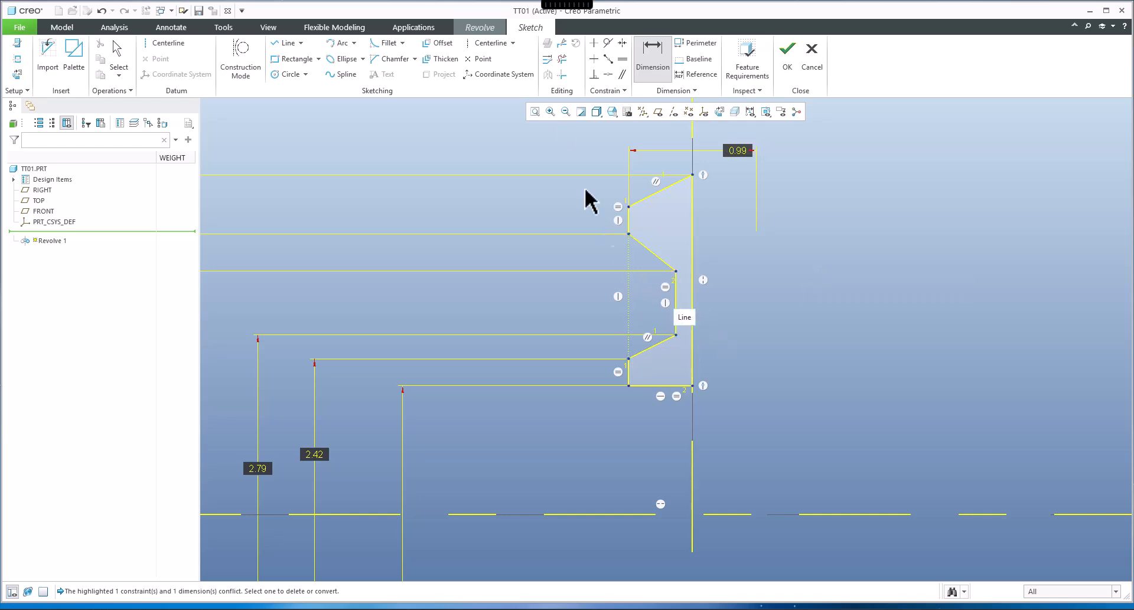
Step: Try to add a full-thickness dimension from the web's vertical line about the vertical centerline
click(653, 75)
click(676, 310)
click(691, 372)
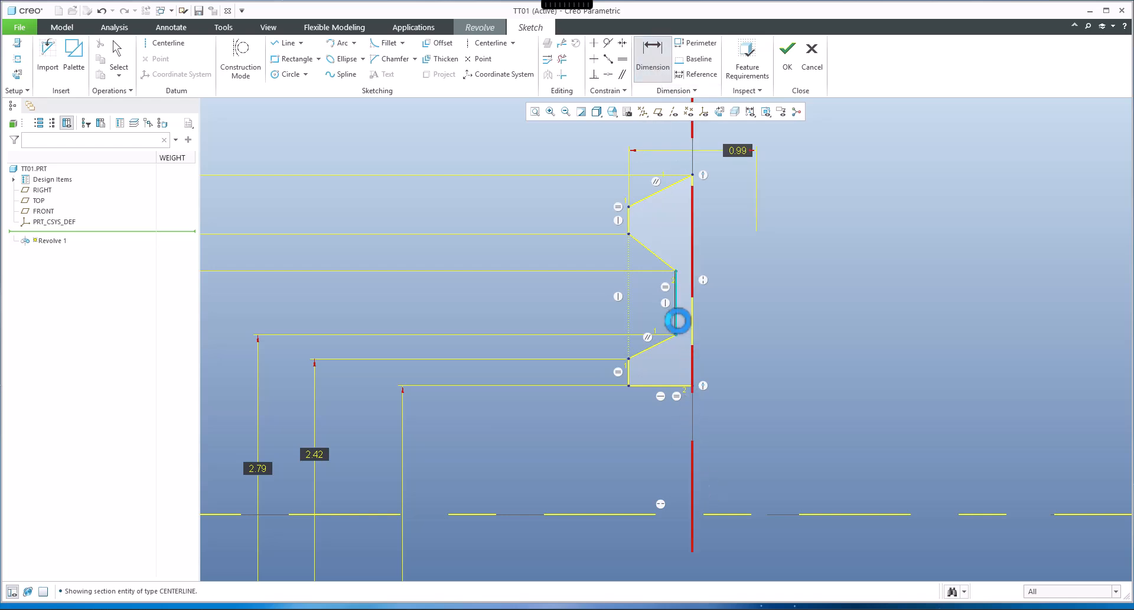
middle_click(735, 302)
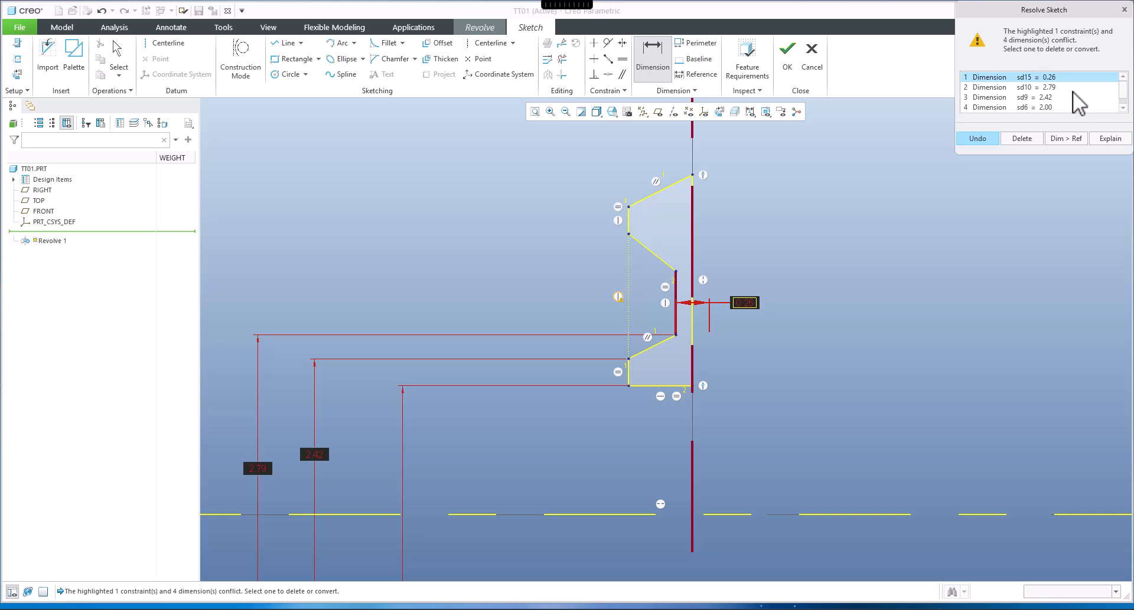
scroll(1039, 105, down, 1)
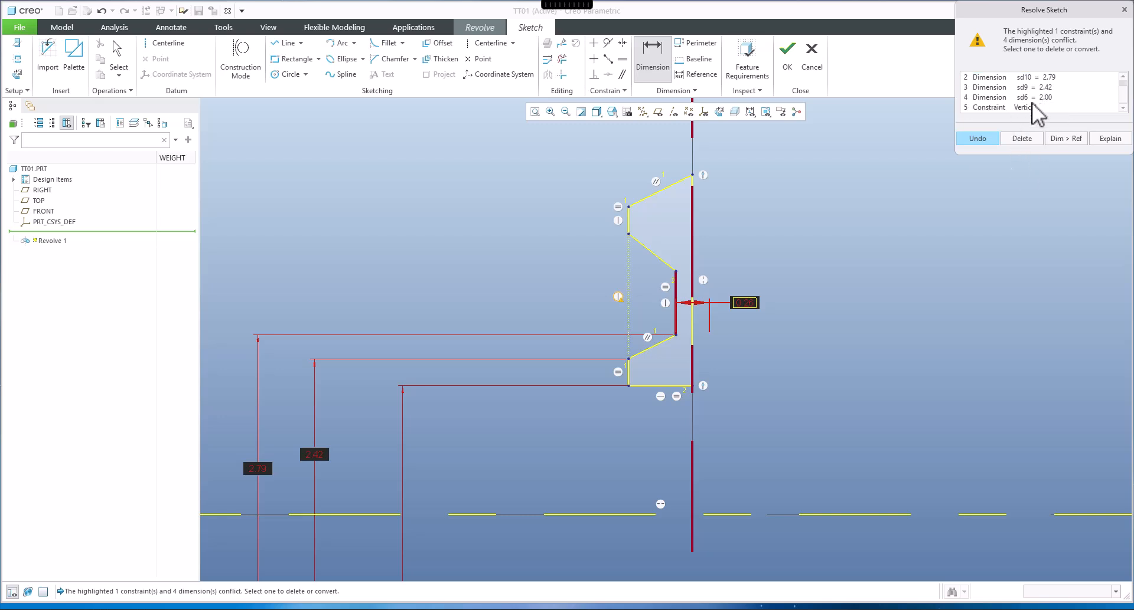
click(985, 140)
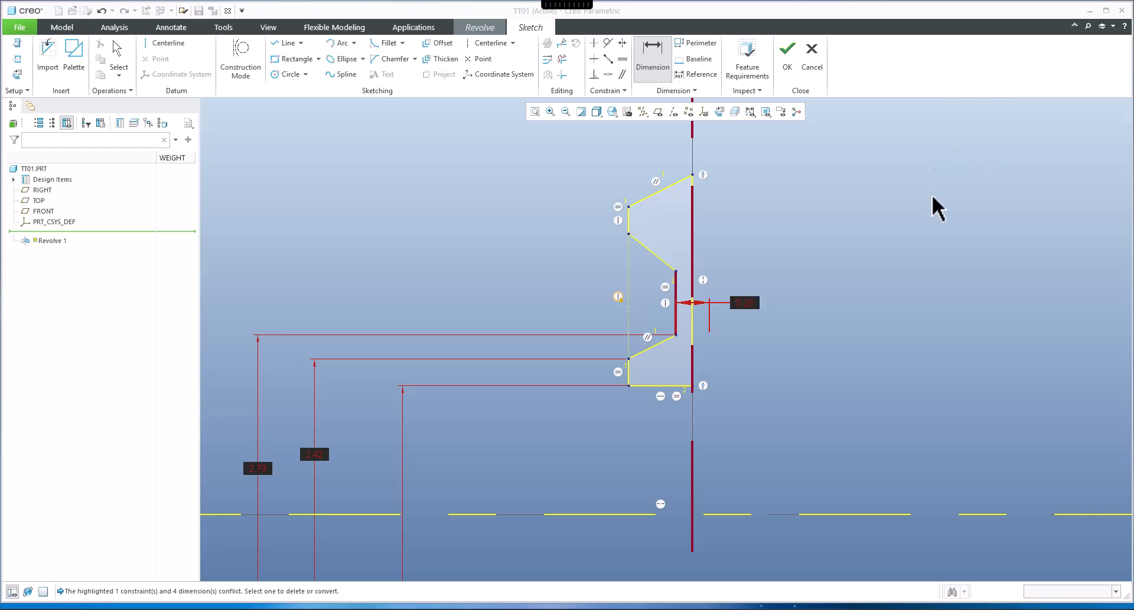
Step: Delete the parallel constraint on the hub's sloped line
scroll(648, 342, down, 5)
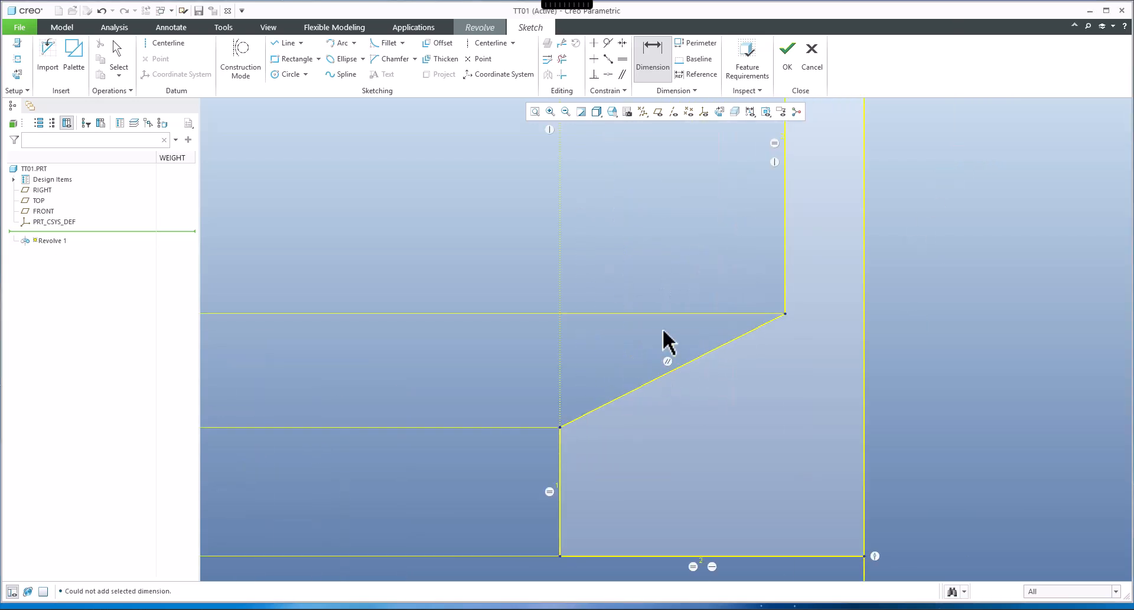
middle_click(663, 336)
click(668, 360)
key(Delete)
scroll(665, 309, up, 4)
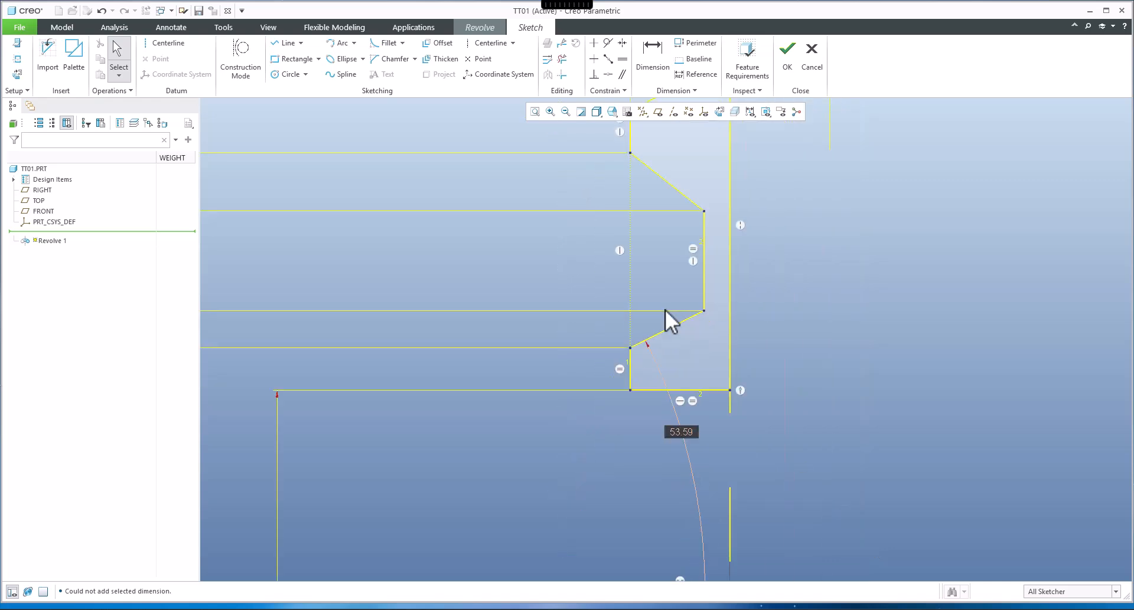
scroll(664, 310, up, 2)
scroll(654, 329, down, 2)
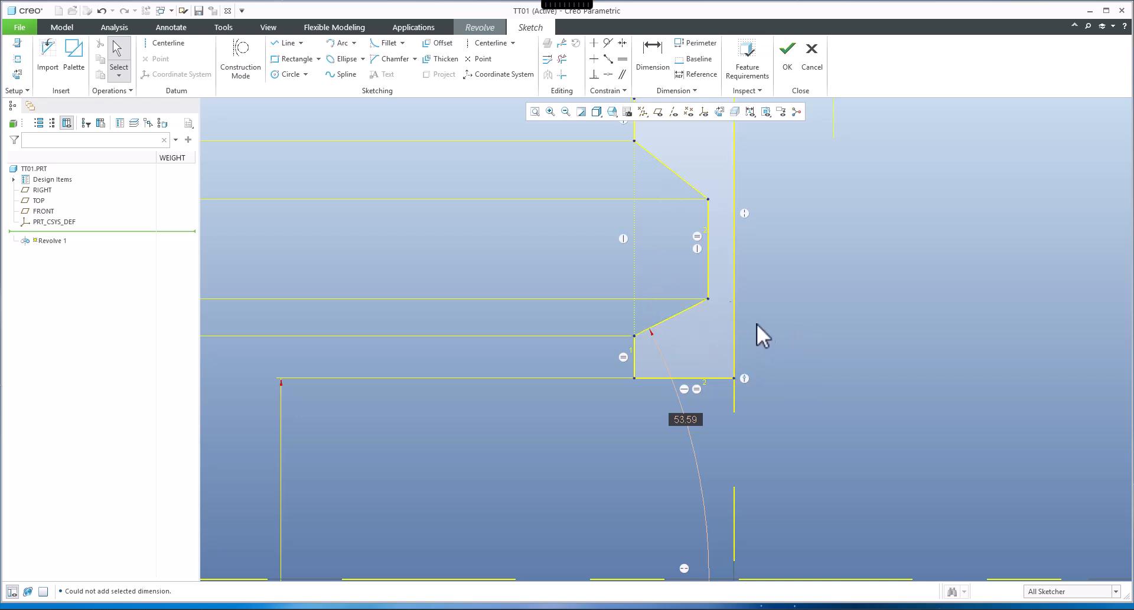
scroll(772, 390, up, 2)
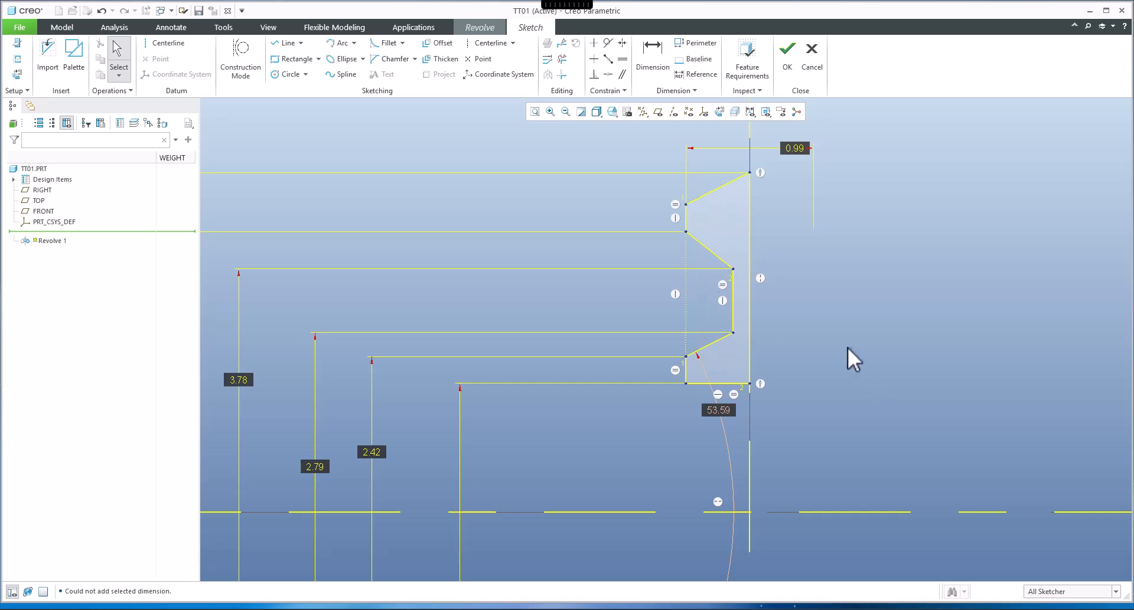
Step: Add a full-thickness dimension from the web's vertical line about the vertical centerline, accepting the current value
click(653, 56)
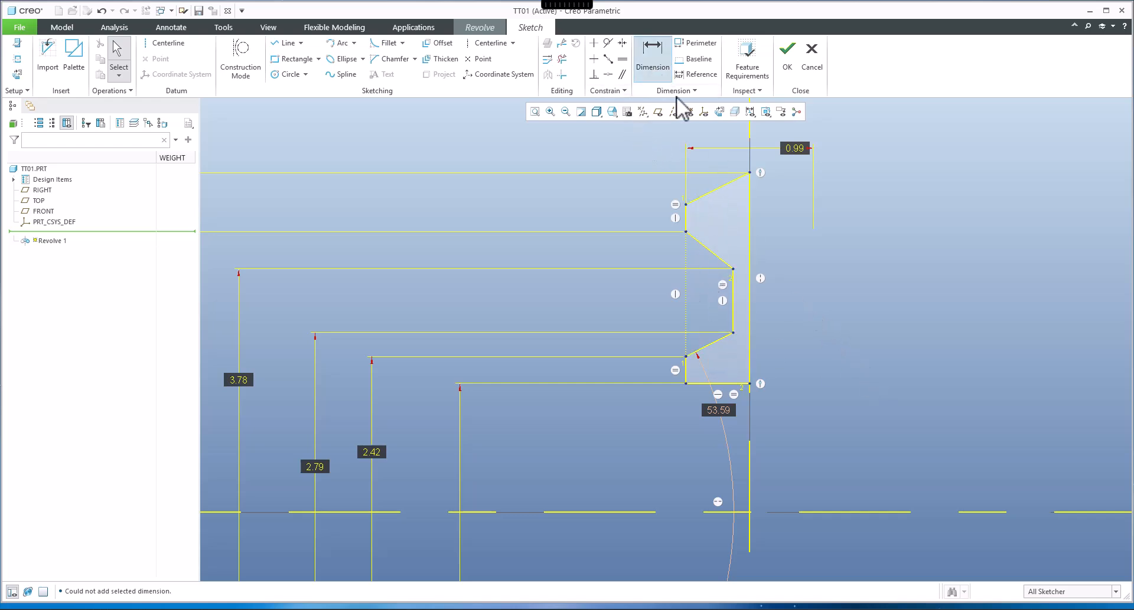
click(737, 311)
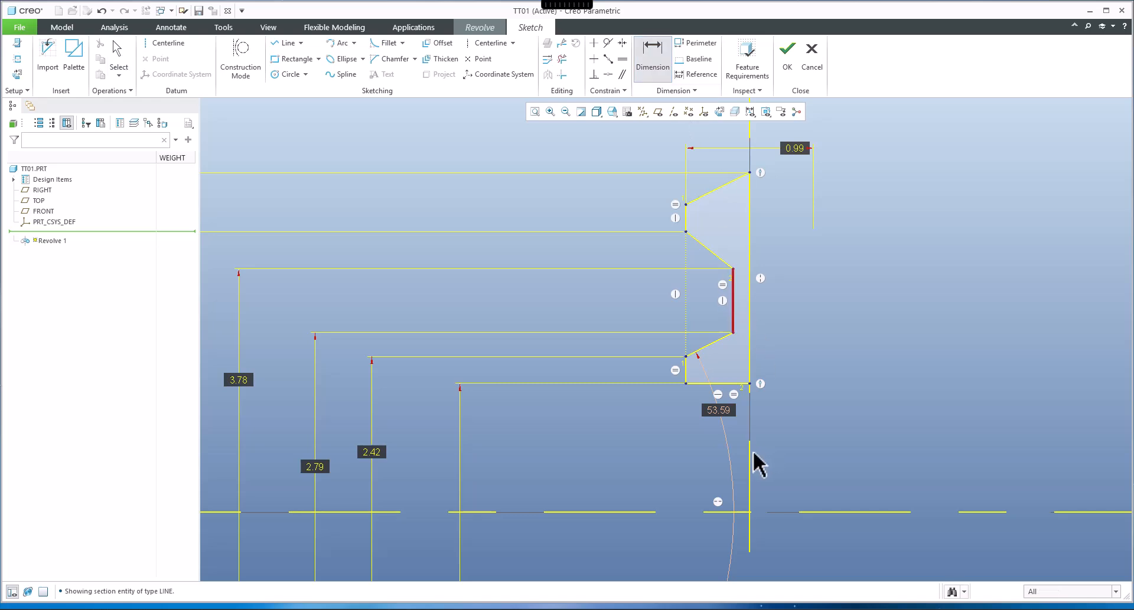
click(745, 390)
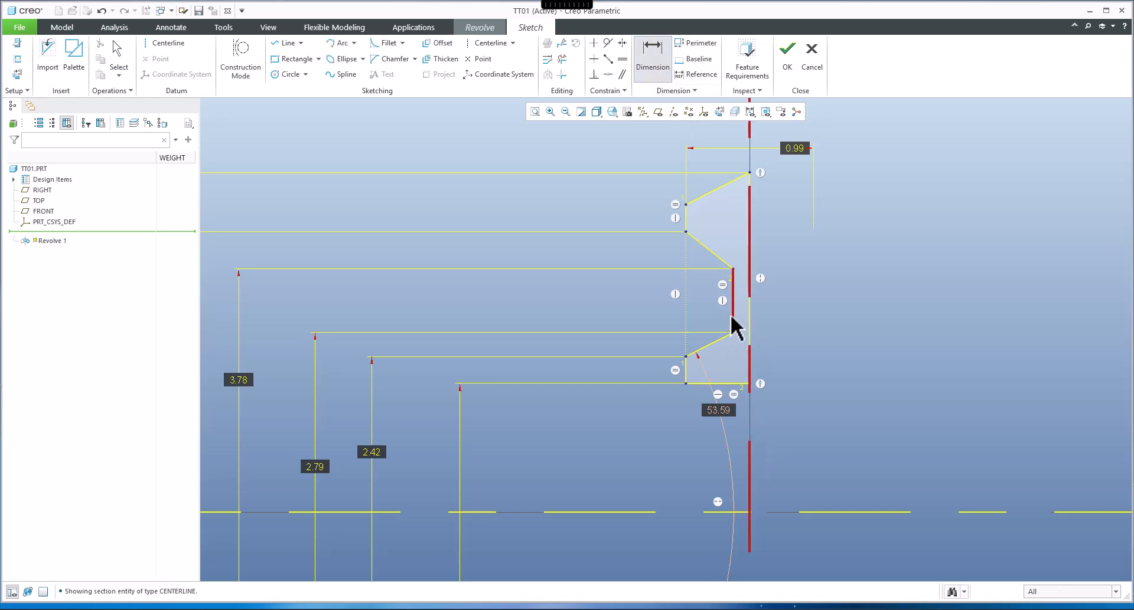
middle_click(790, 306)
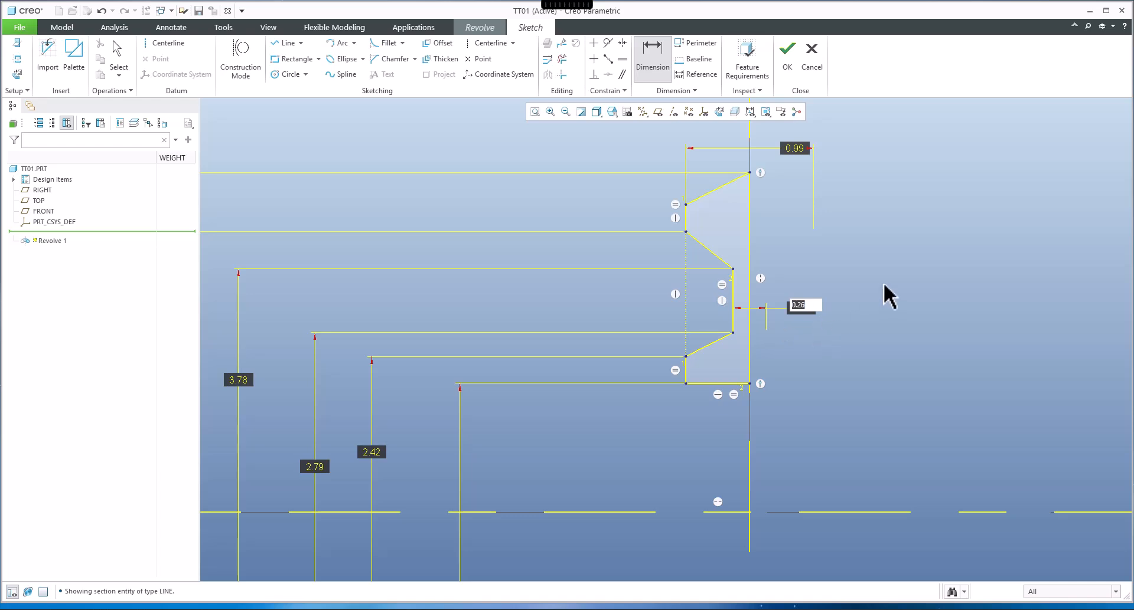
key(Return)
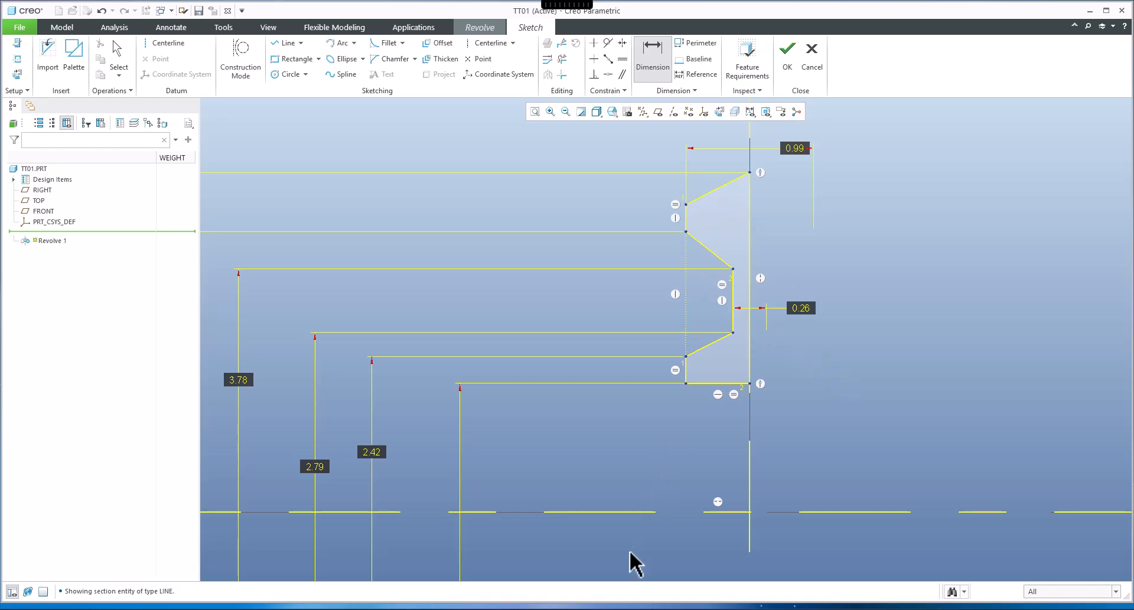
Step: Check the section drawing in Paint, return to Creo and try to dimension the rim's sloped outer line
key(alt+Tab)
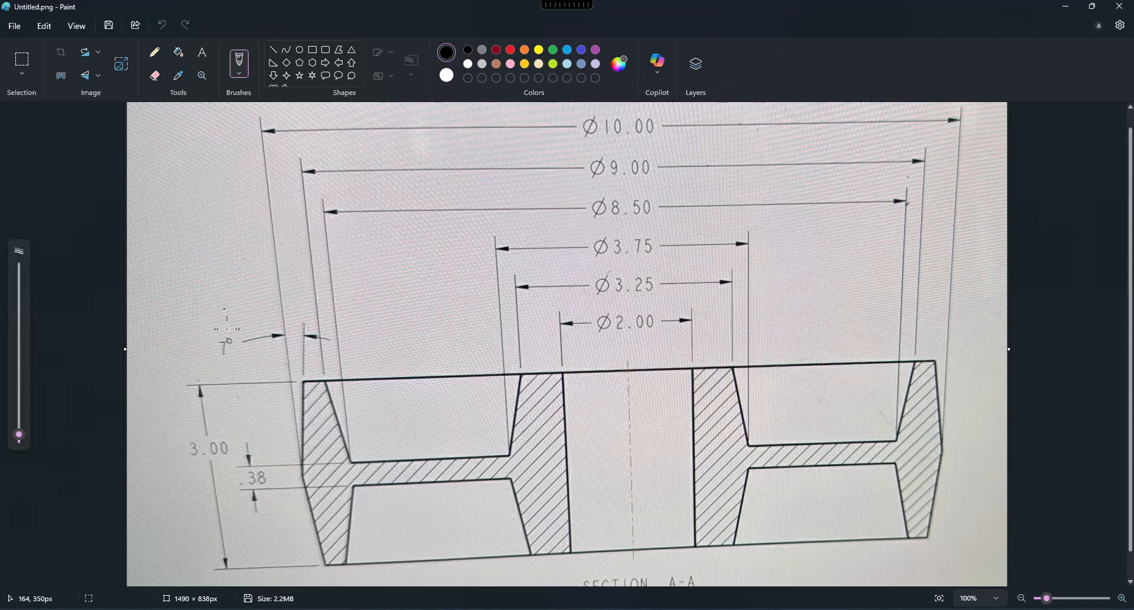
click(1065, 6)
click(661, 73)
click(709, 189)
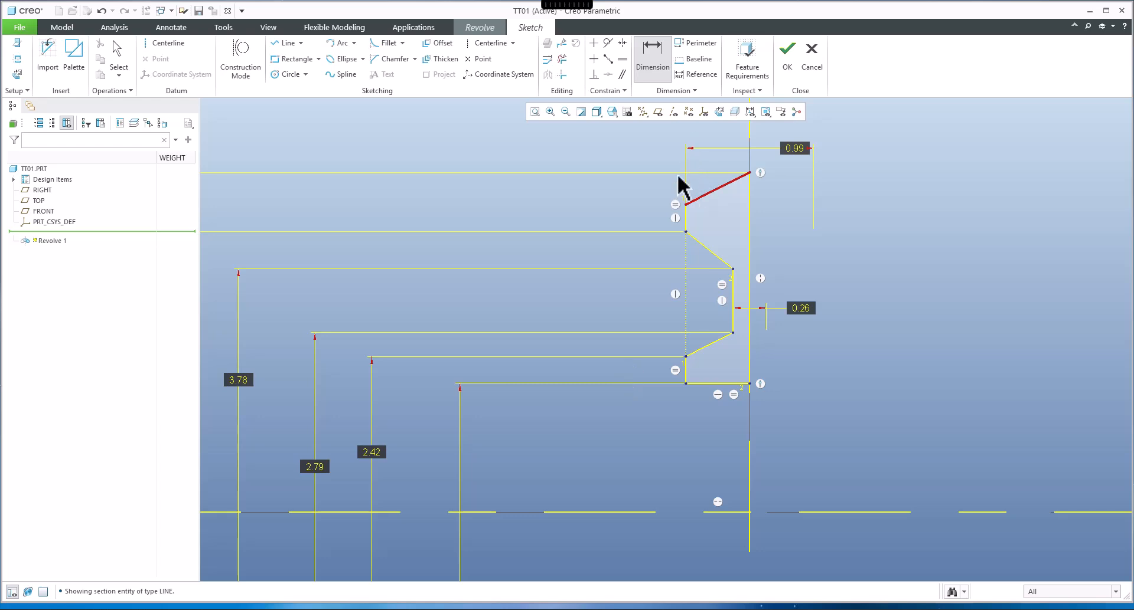
middle_click(521, 140)
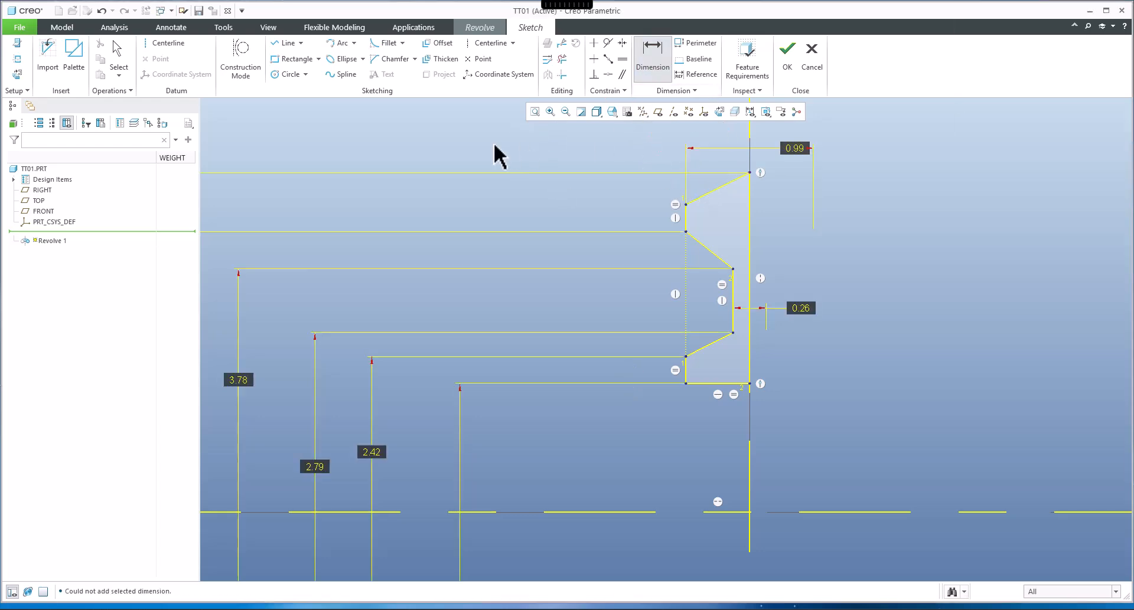
middle_click(531, 154)
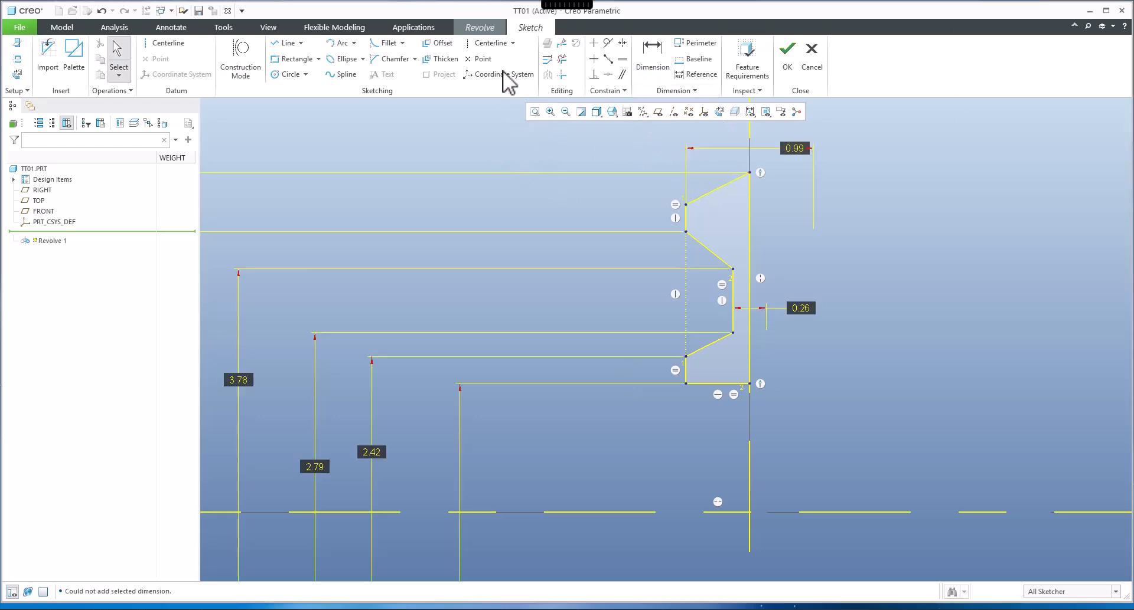
Step: Sketch a horizontal centerline through the outermost endpoint of the rim's sloped line
click(490, 43)
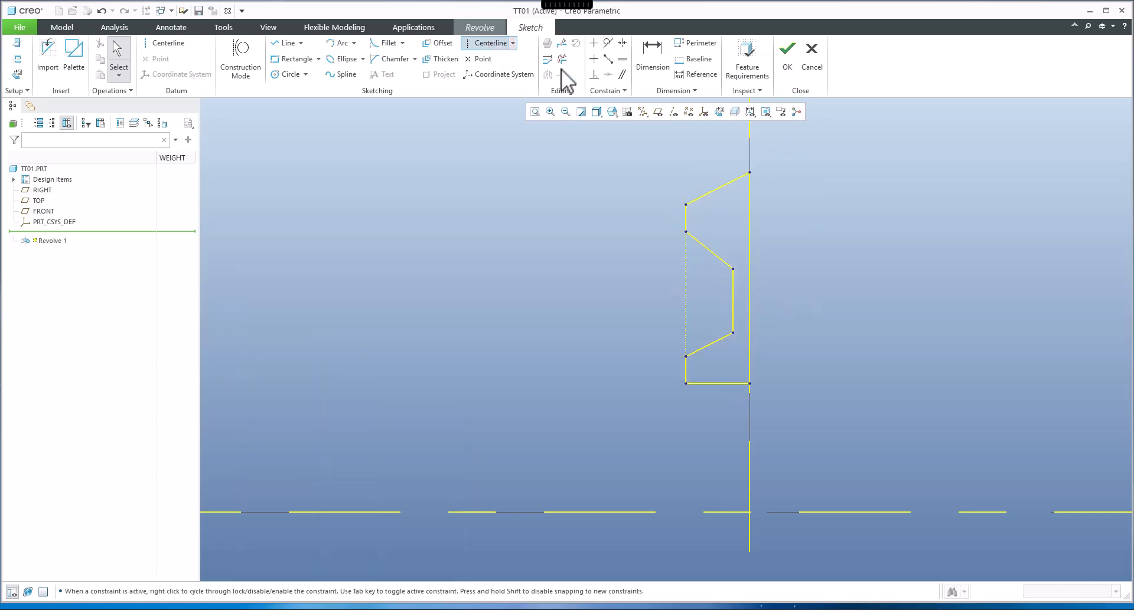
click(751, 173)
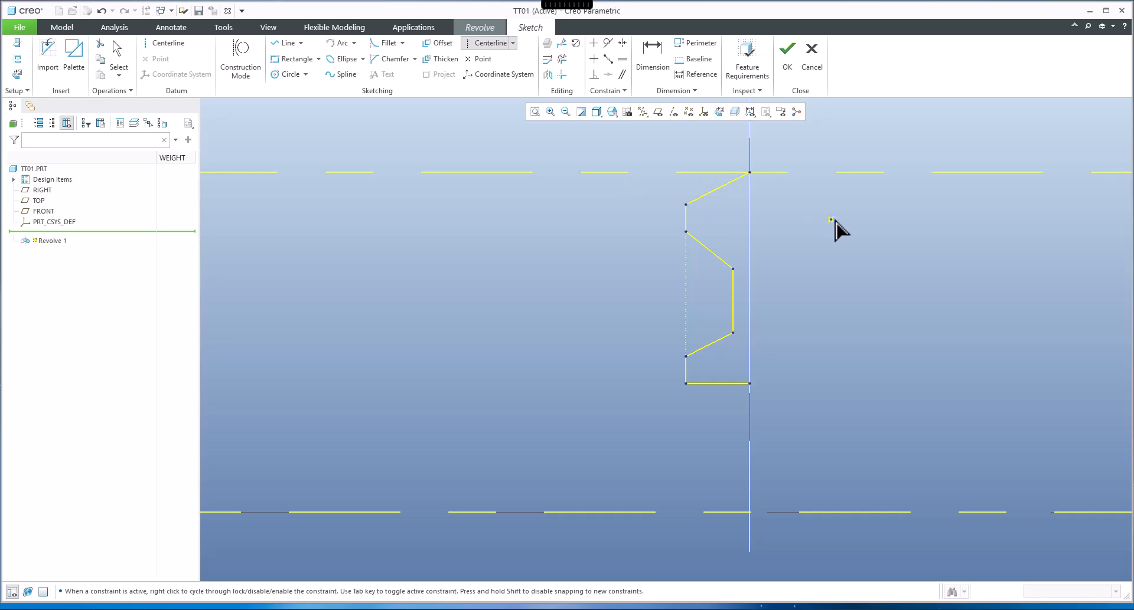
click(829, 219)
middle_click(828, 216)
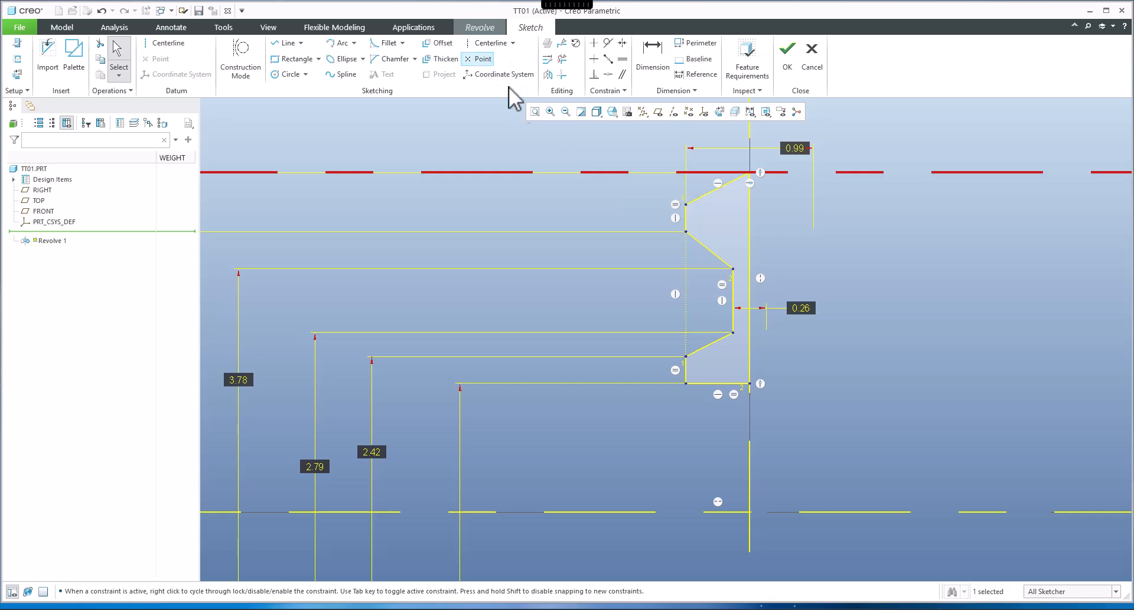
Step: Dimension the angle between the rim's sloped outer line and the upper centerline, convert it to a reference dimension and move it clear of the profile
click(656, 50)
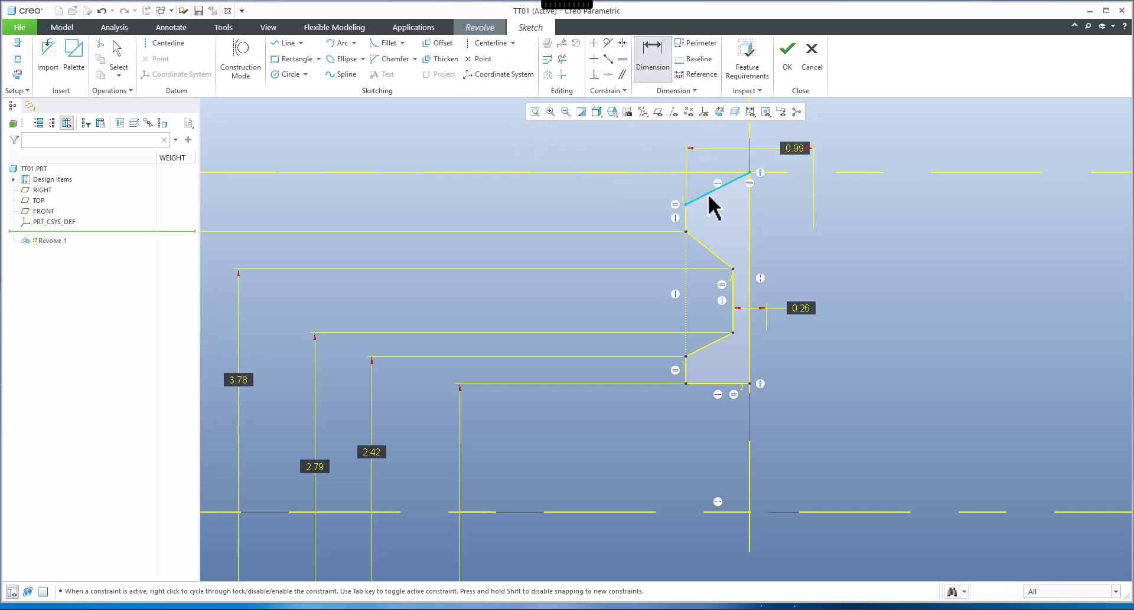
click(701, 173)
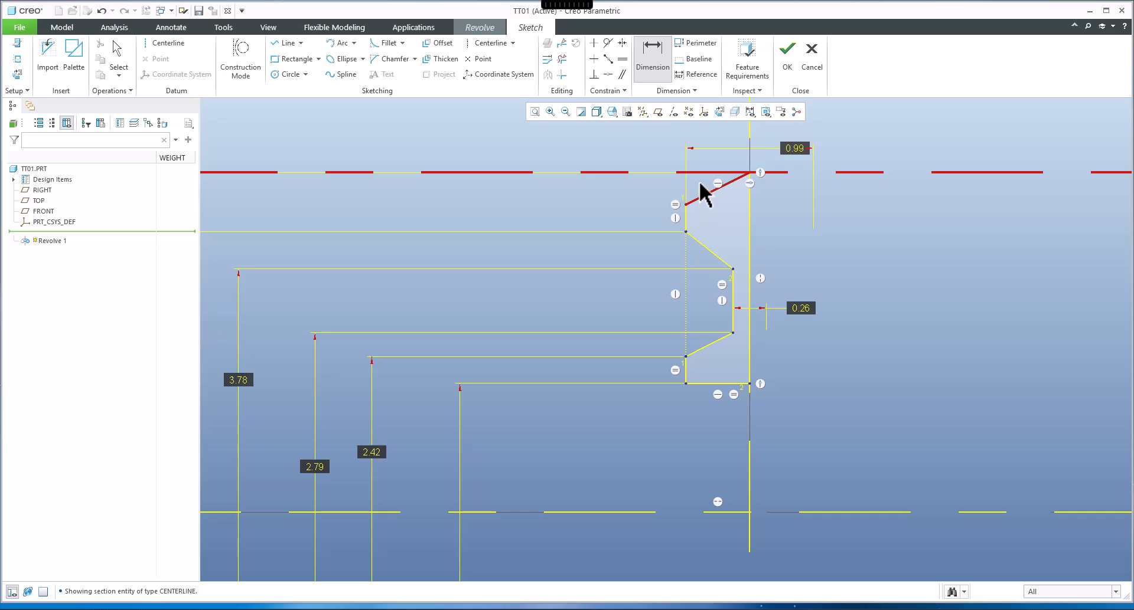
click(700, 185)
middle_click(700, 185)
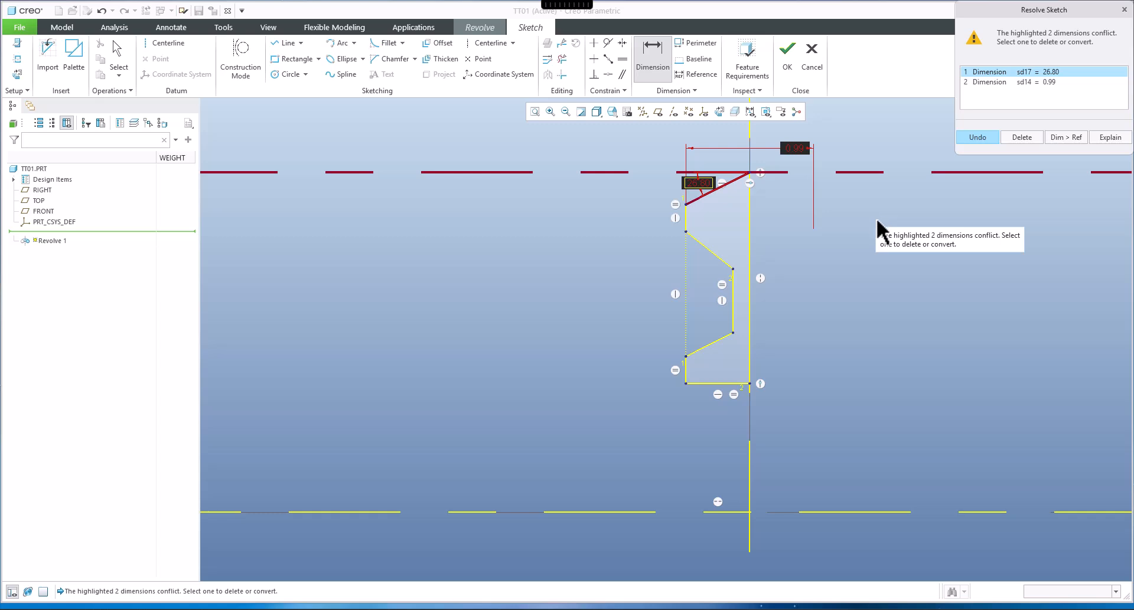
scroll(740, 178, up, 5)
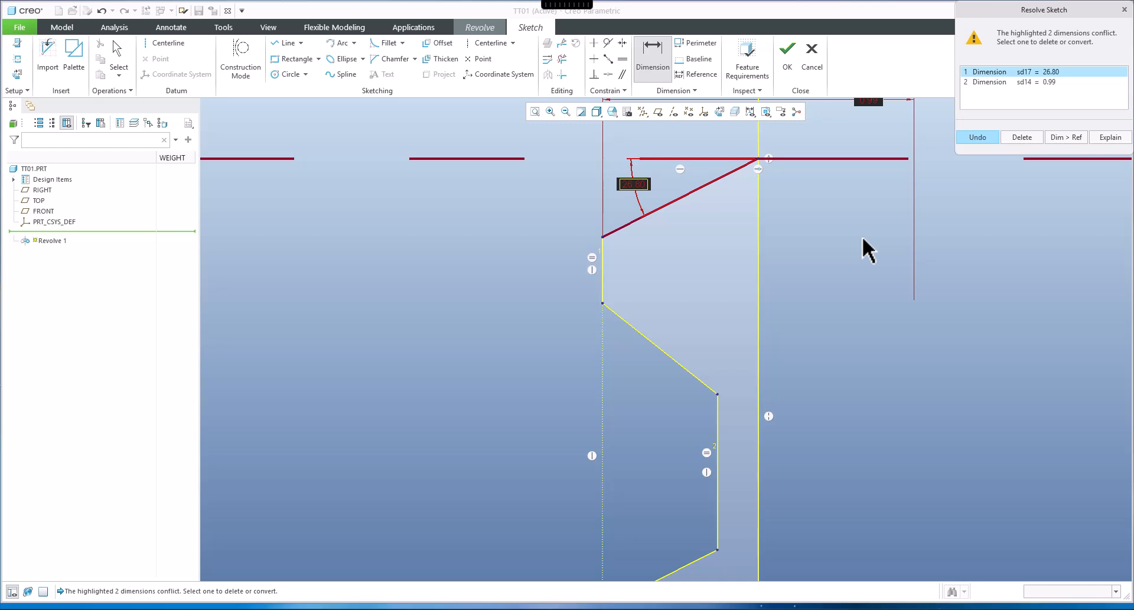
scroll(863, 239, up, 1)
scroll(863, 239, up, 1)
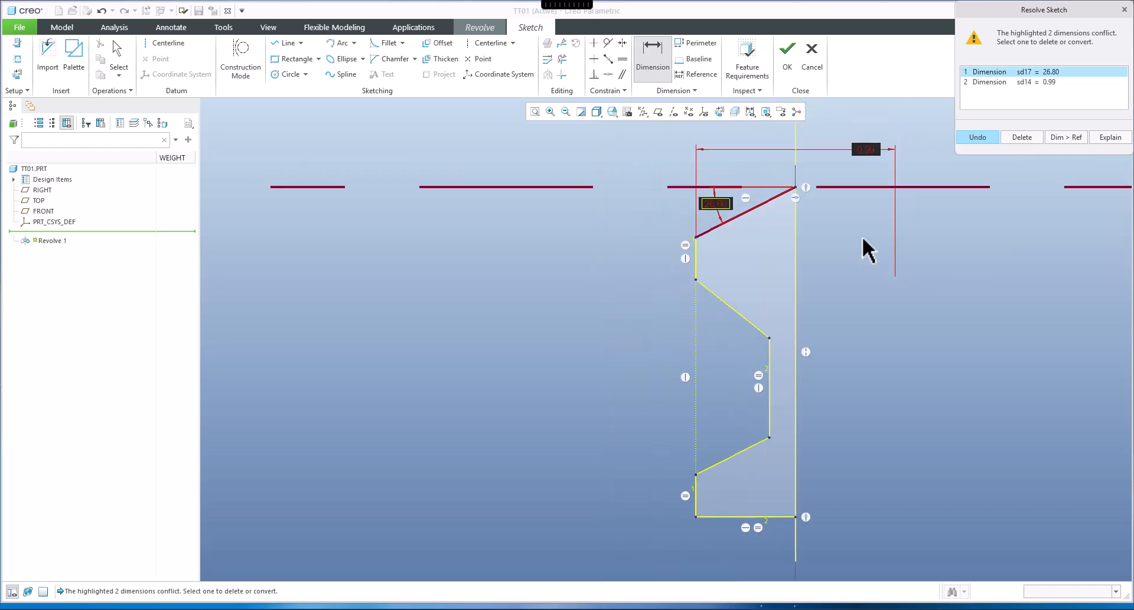
click(1067, 138)
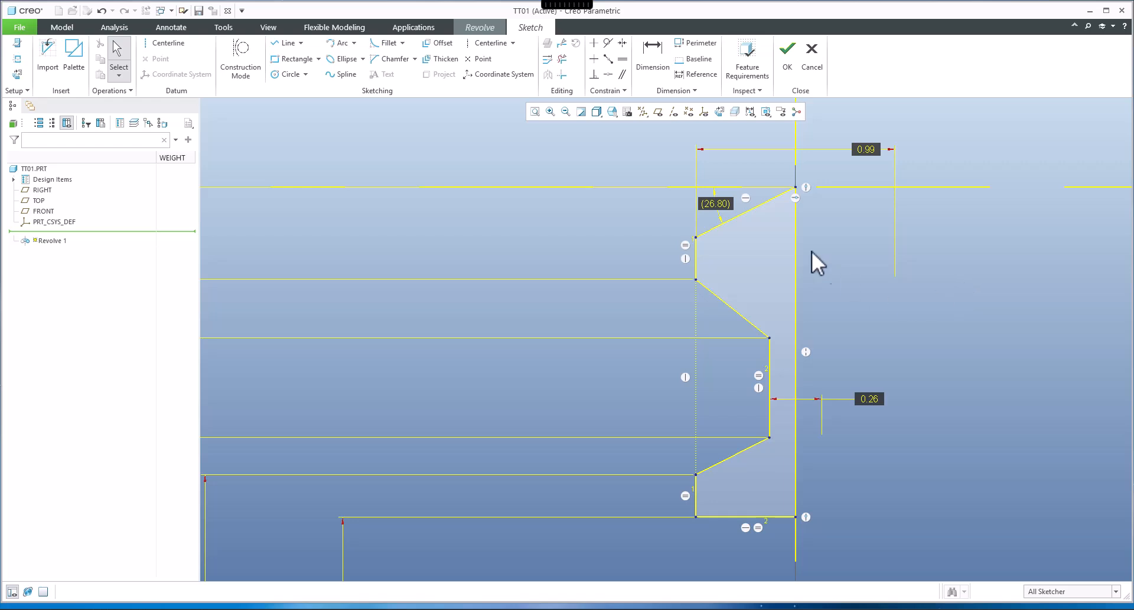
drag(716, 215, 608, 233)
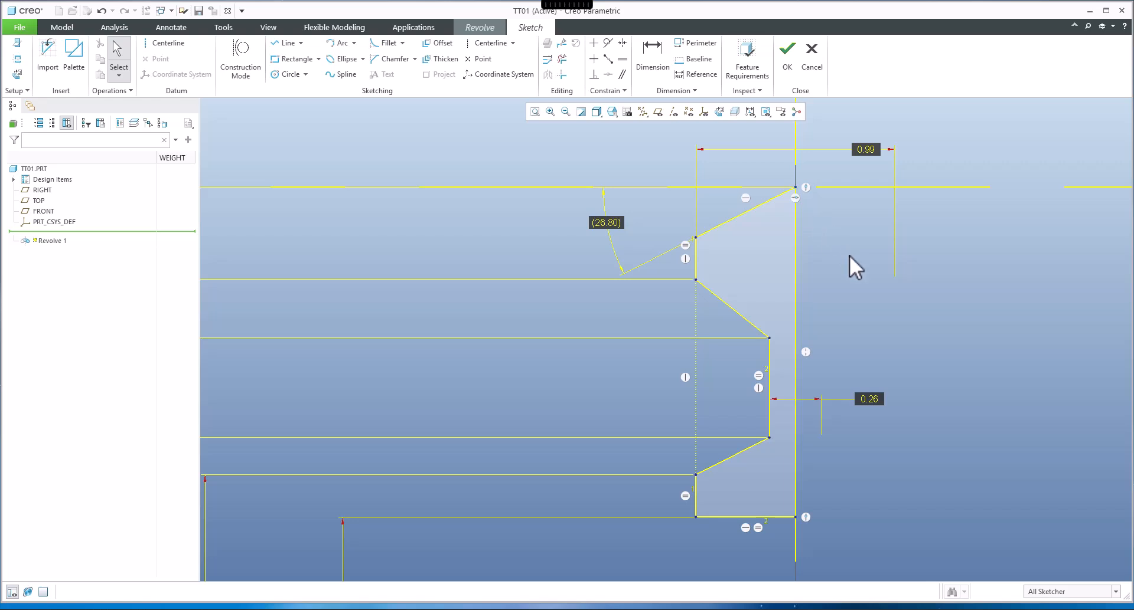
Step: Compare the sketch with the section drawing in Paint and reposition the 2.00 bore diameter dimension closer to the profile
scroll(849, 255, down, 4)
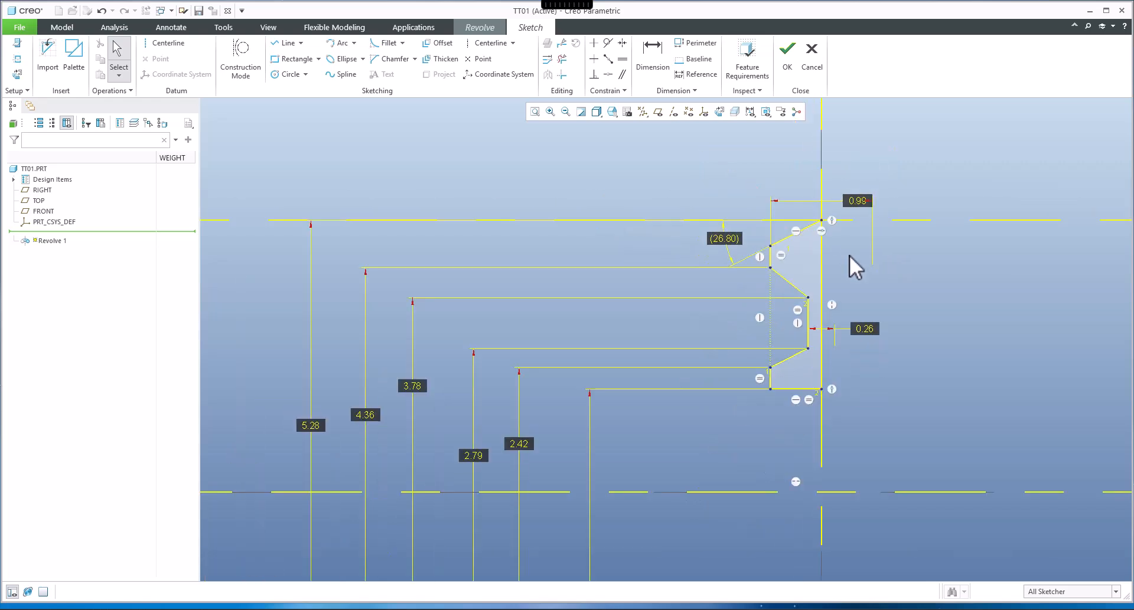
scroll(849, 256, down, 2)
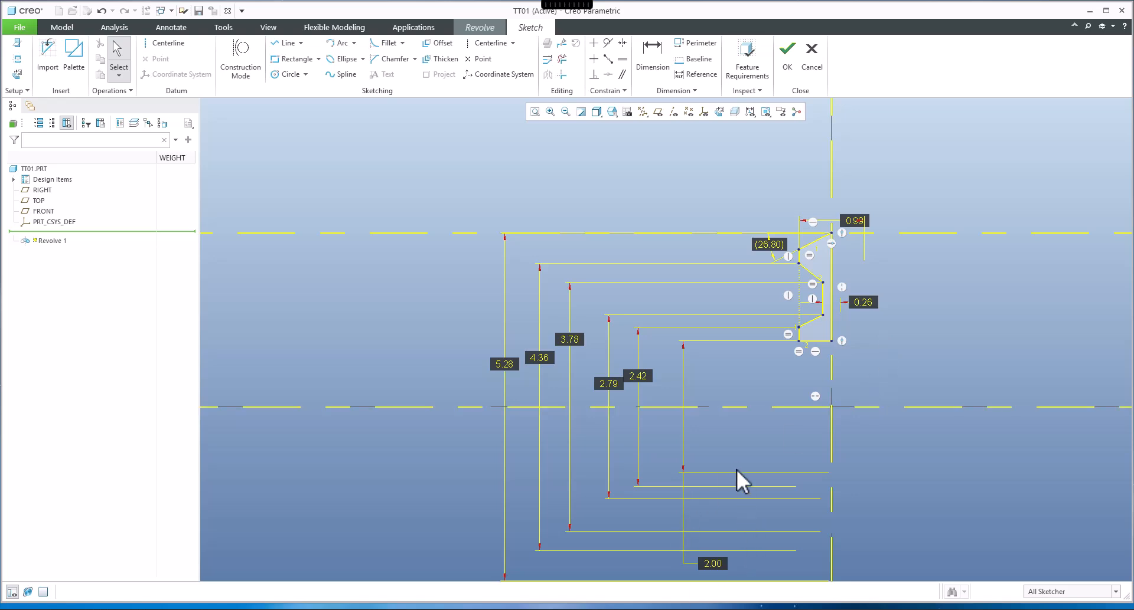
key(alt+Tab)
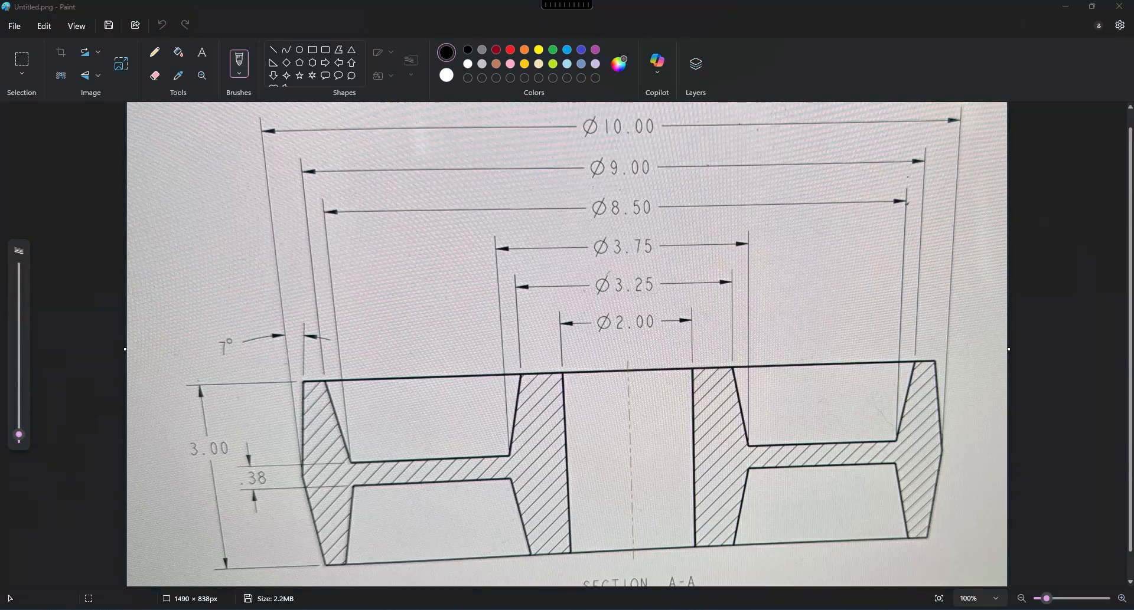
key(alt+Tab)
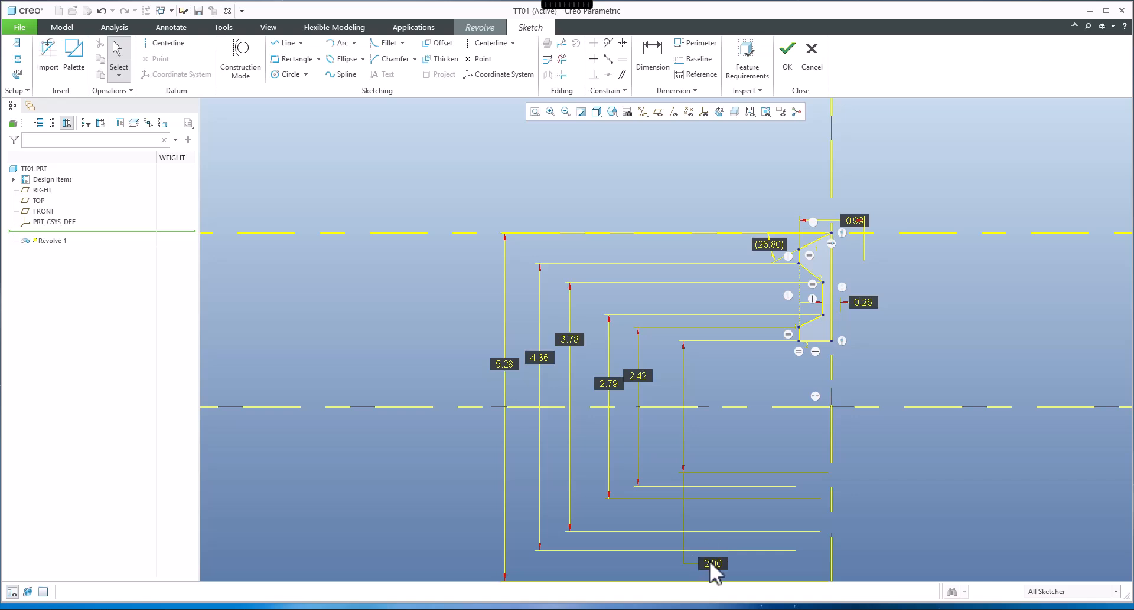
drag(714, 564, 742, 440)
Step: Try to set the hub end's outer diameter to 3.25, inspect the reshaped profile and undo the change
double_click(637, 376)
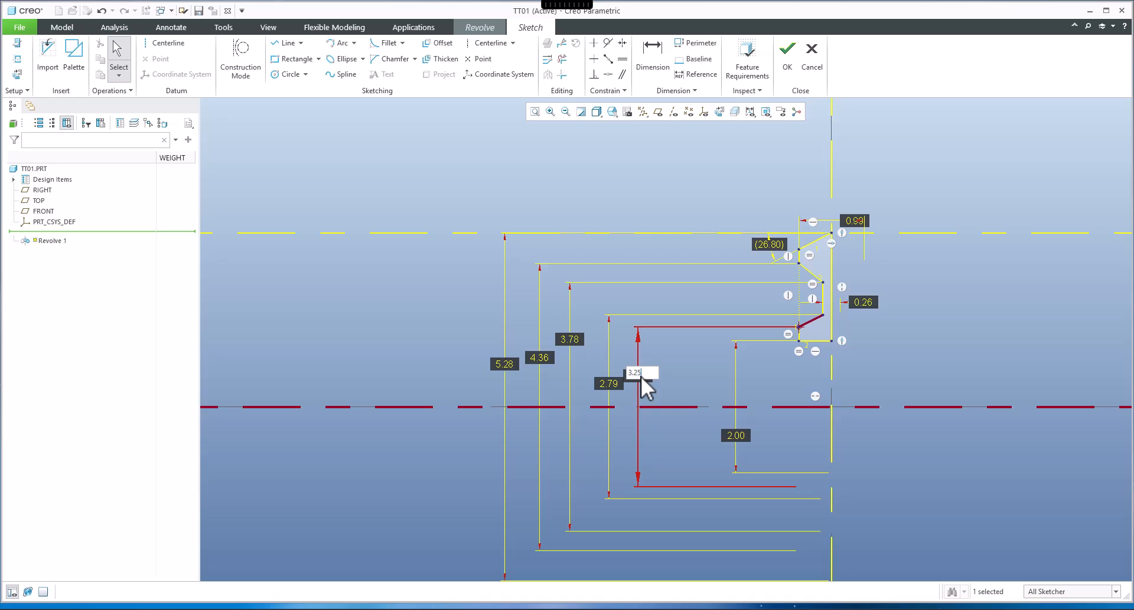
key(Return)
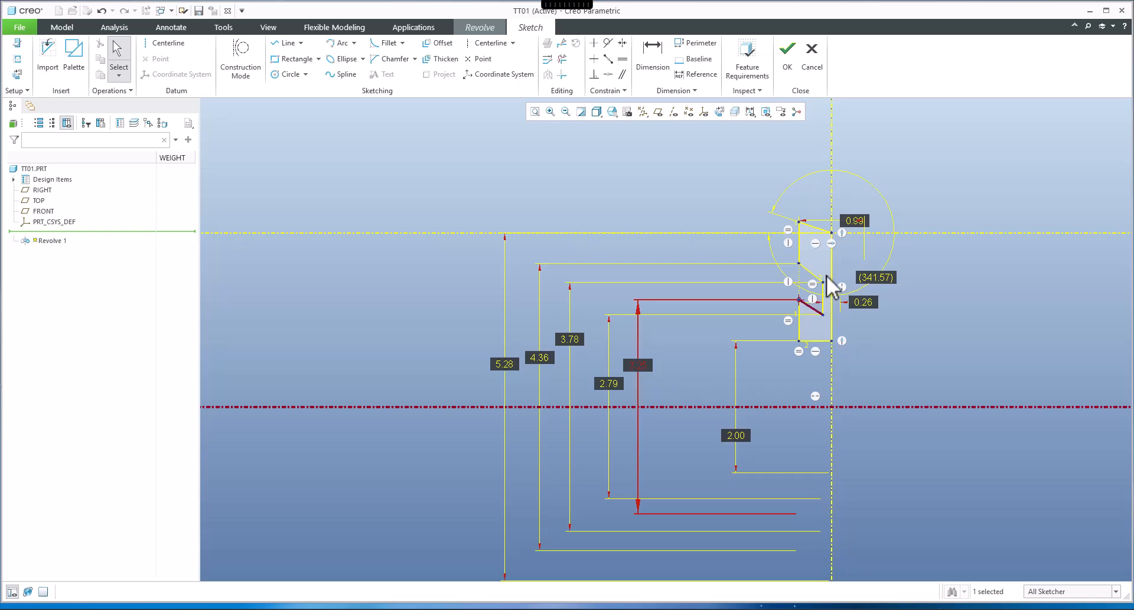
scroll(826, 277, down, 3)
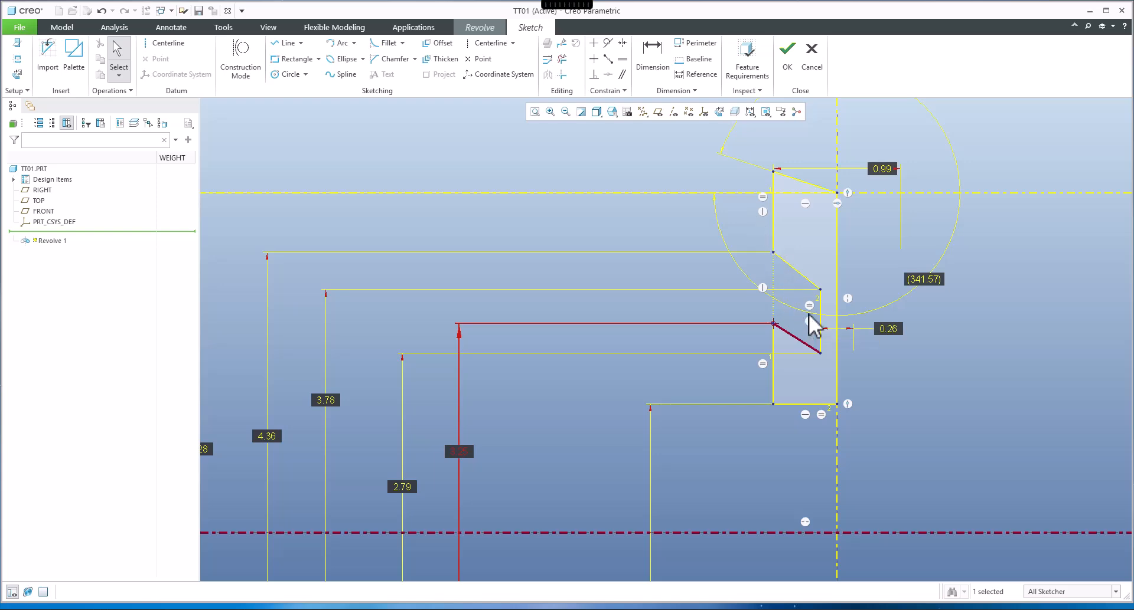
scroll(809, 328, down, 4)
scroll(803, 330, up, 3)
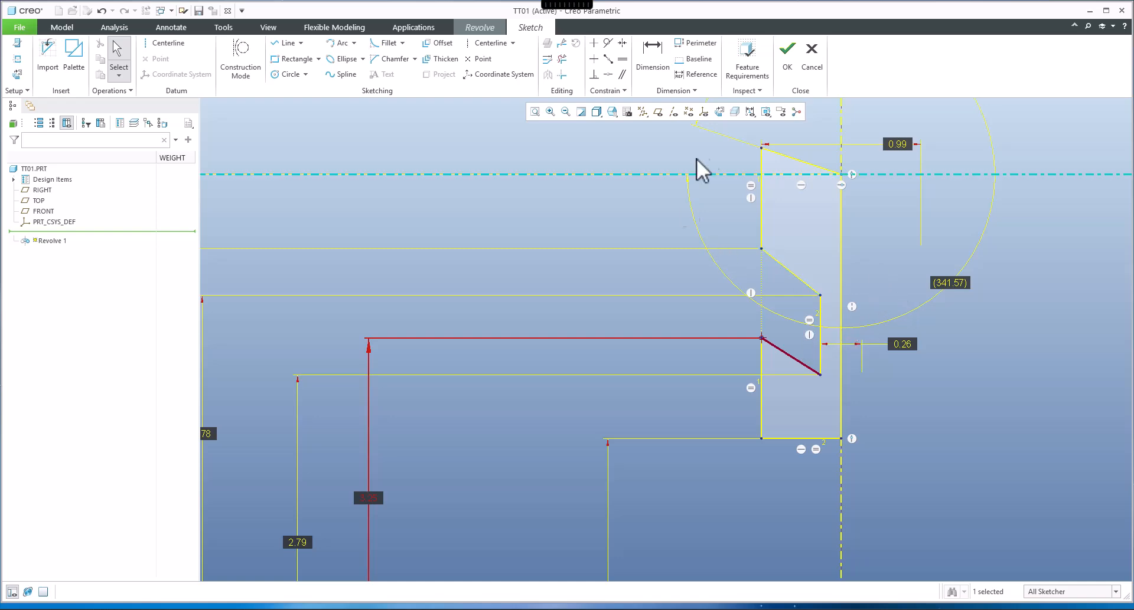
scroll(806, 327, down, 3)
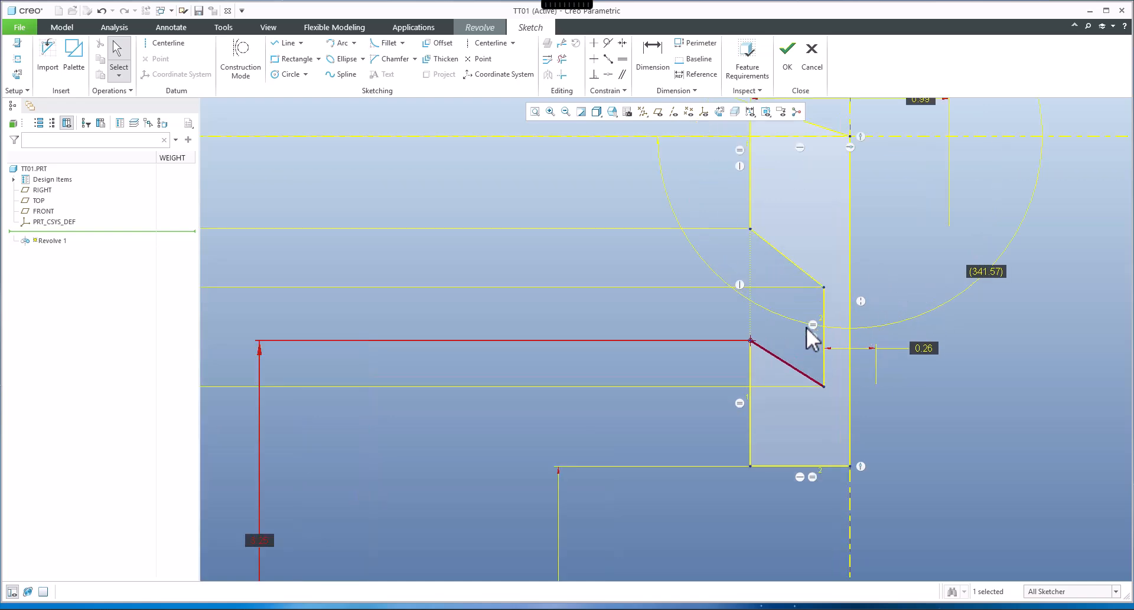
scroll(829, 328, up, 3)
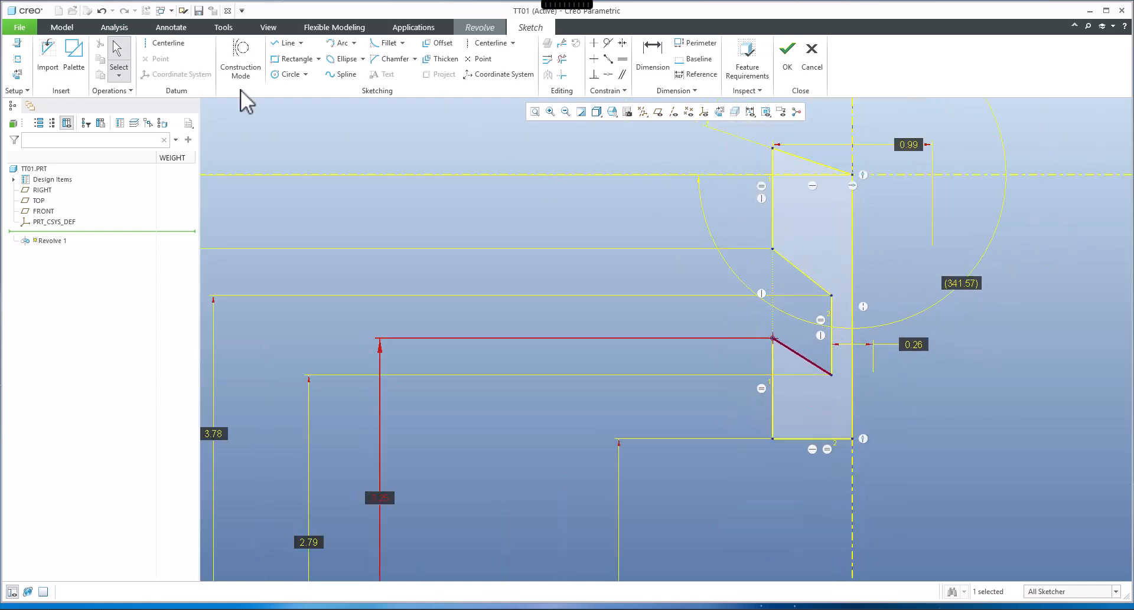
click(102, 10)
Step: Delete the equal-length constraint between the web's vertical line and the bore line, and delete the reference angle dimension at the rim
scroll(815, 301, down, 5)
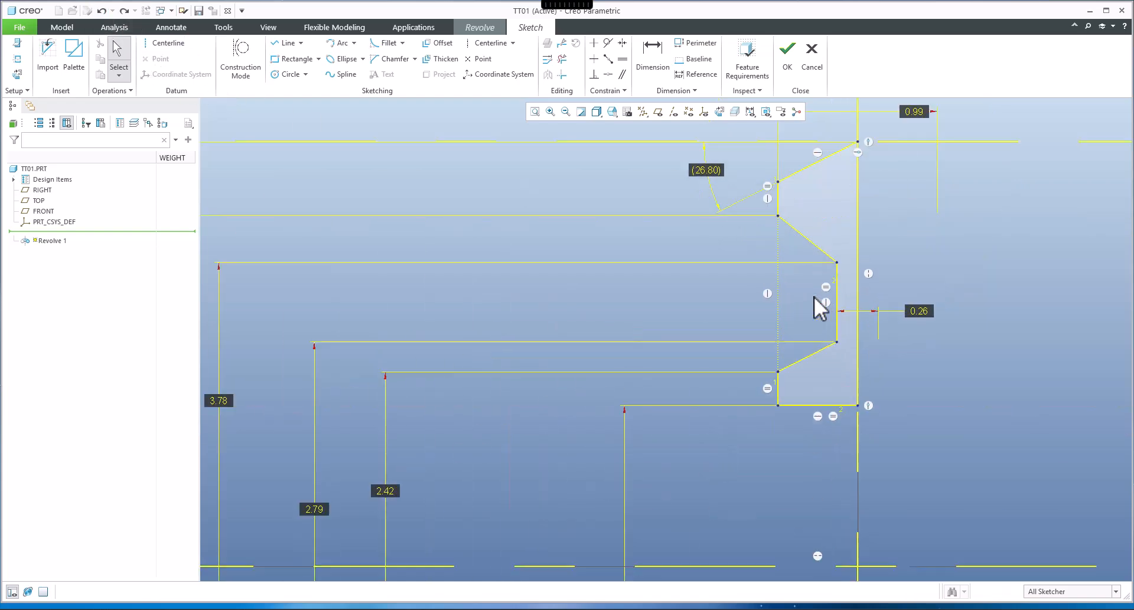
click(849, 288)
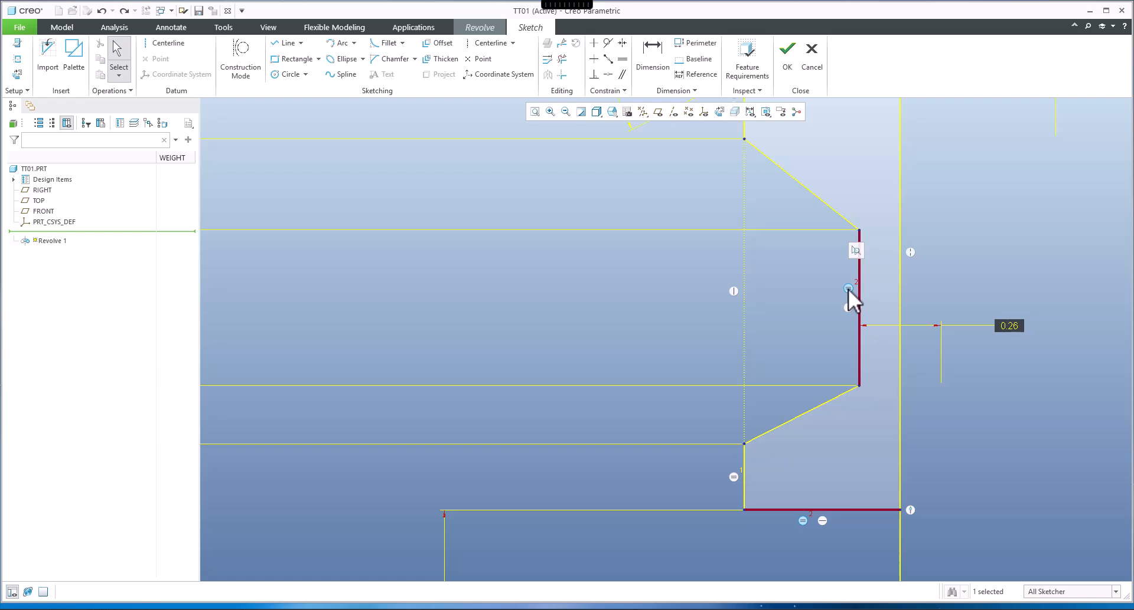
key(Delete)
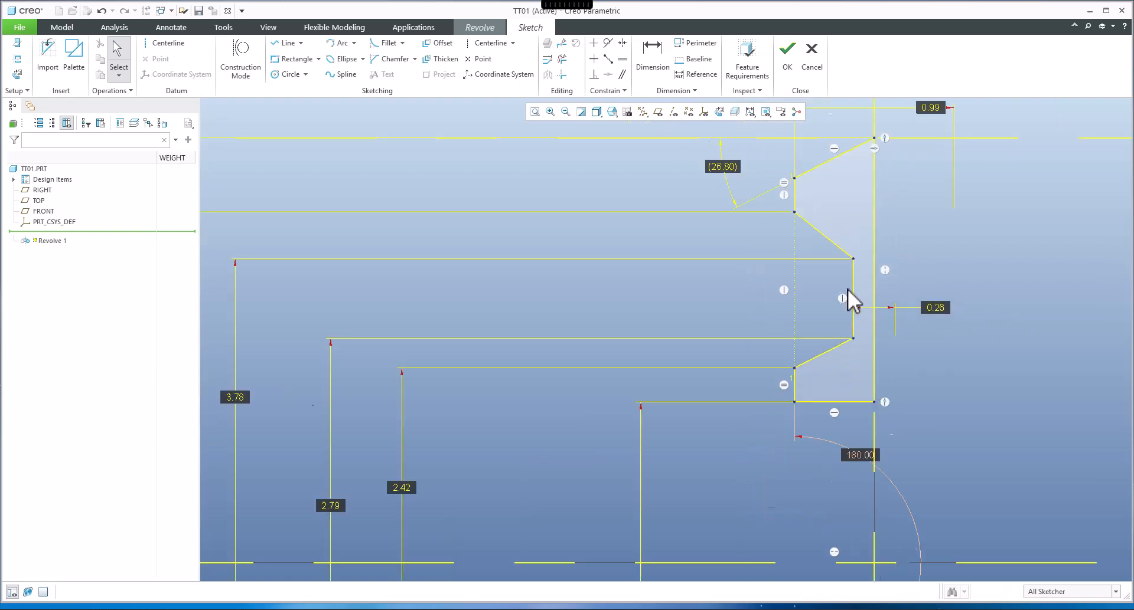
click(768, 211)
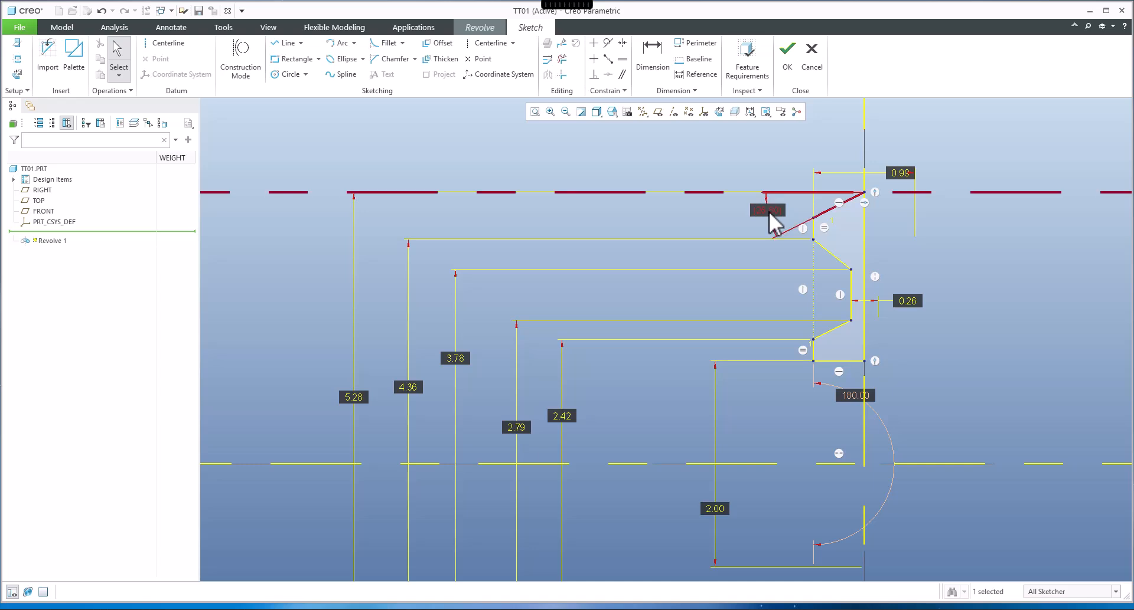
key(Delete)
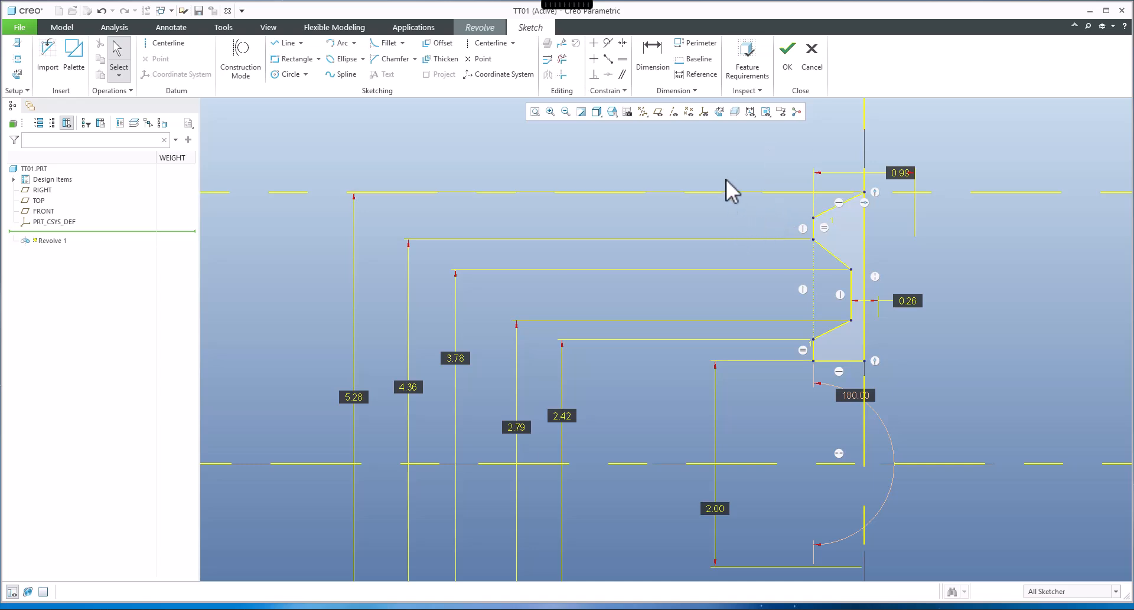
Step: Dimension the angle between the rim's sloped outer line and the upper centerline and convert it to a reference dimension
click(653, 62)
scroll(827, 201, up, 3)
click(829, 226)
click(819, 191)
middle_click(823, 211)
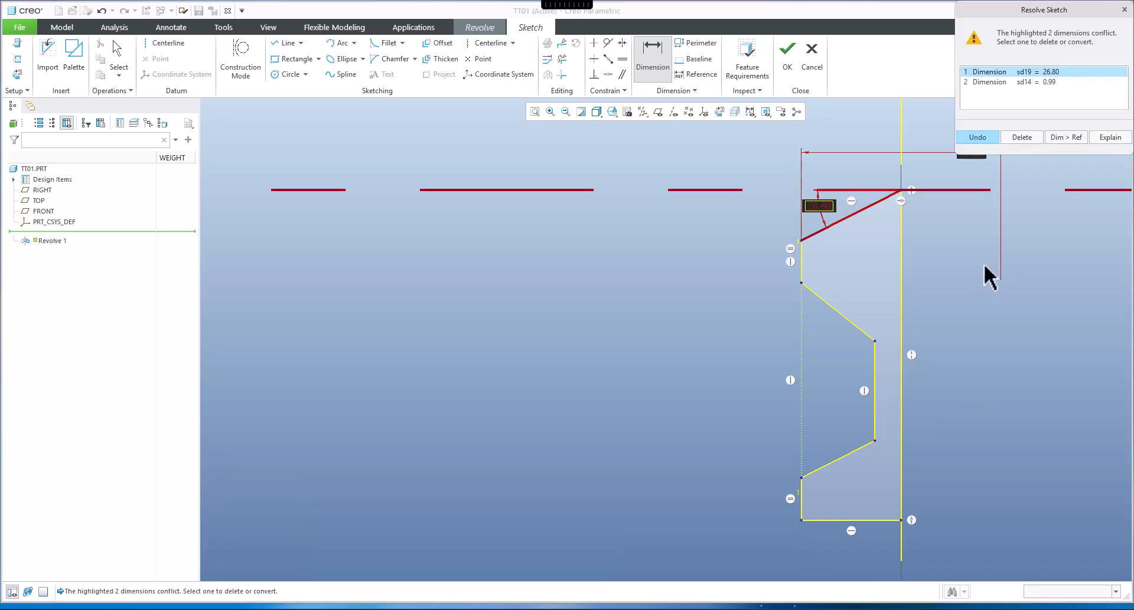
click(1064, 138)
scroll(865, 297, down, 4)
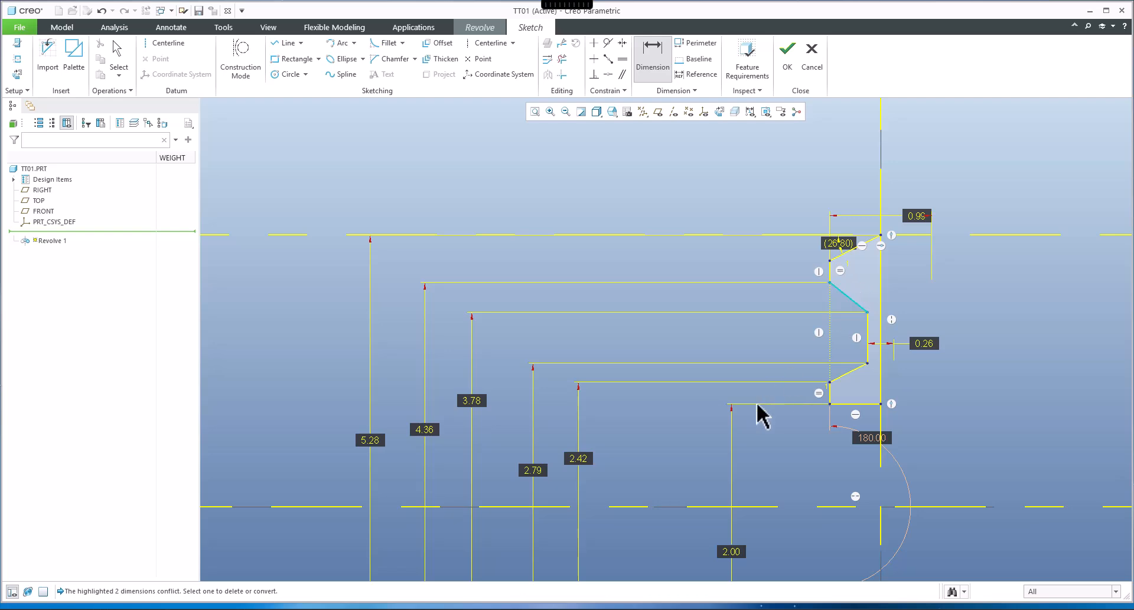
scroll(724, 366, up, 2)
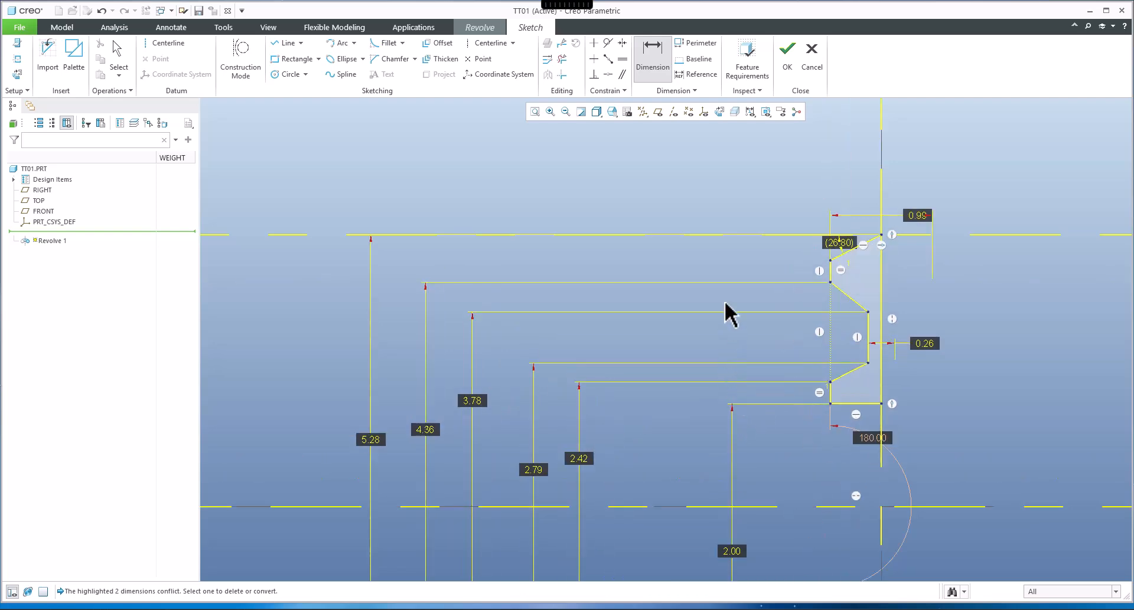
scroll(729, 313, down, 1)
Step: Set the rim's maximum outer diameter to 10.00 and the inner diameter at the rim's end face to 9.00
click(441, 413)
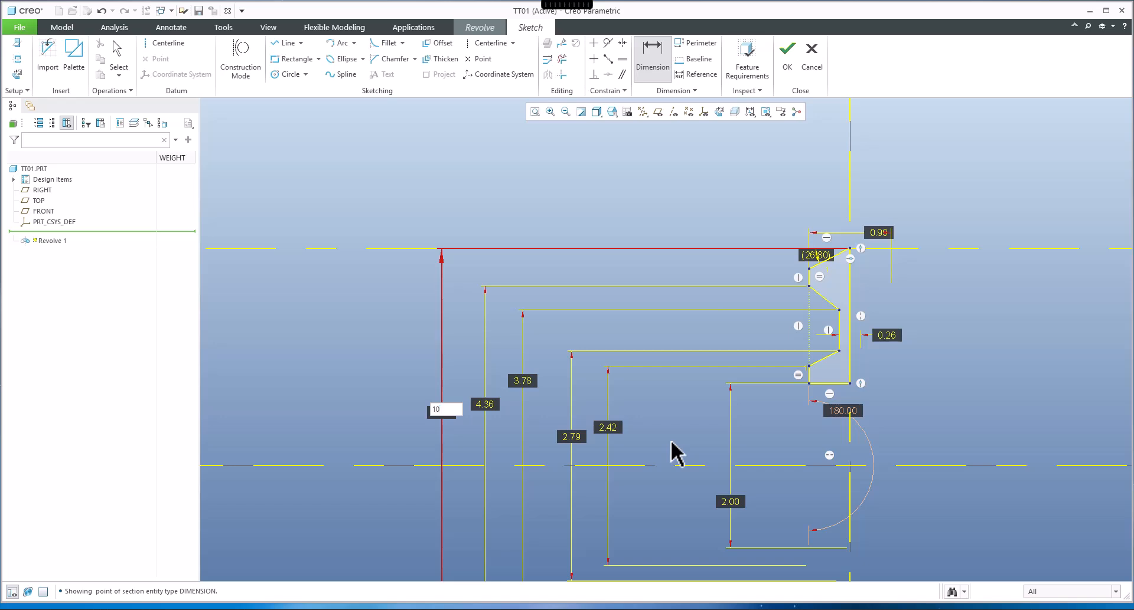
key(Return)
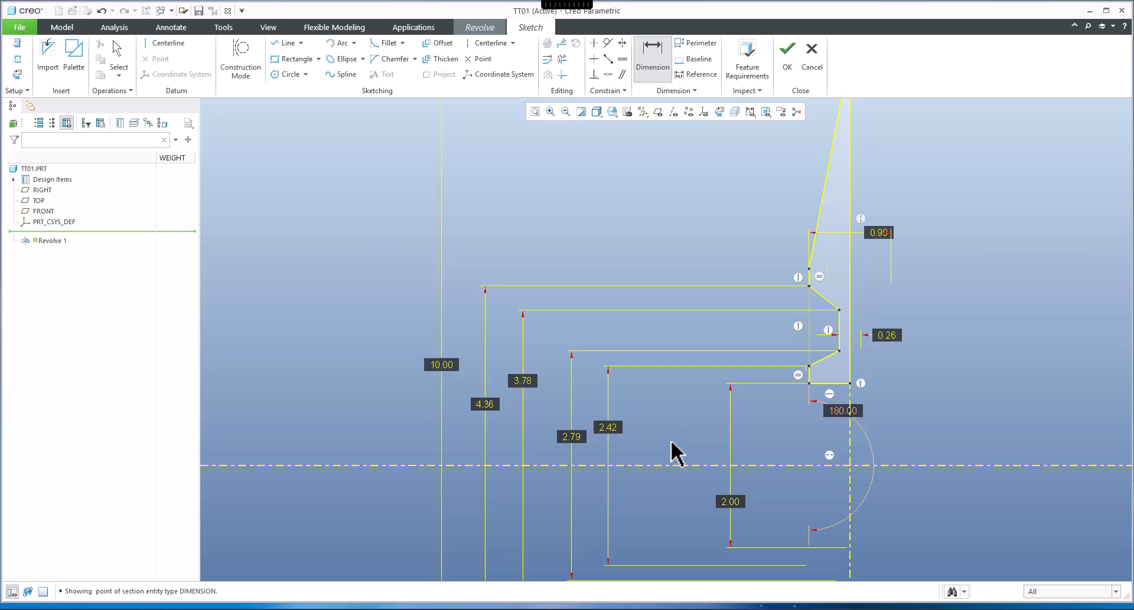
double_click(482, 407)
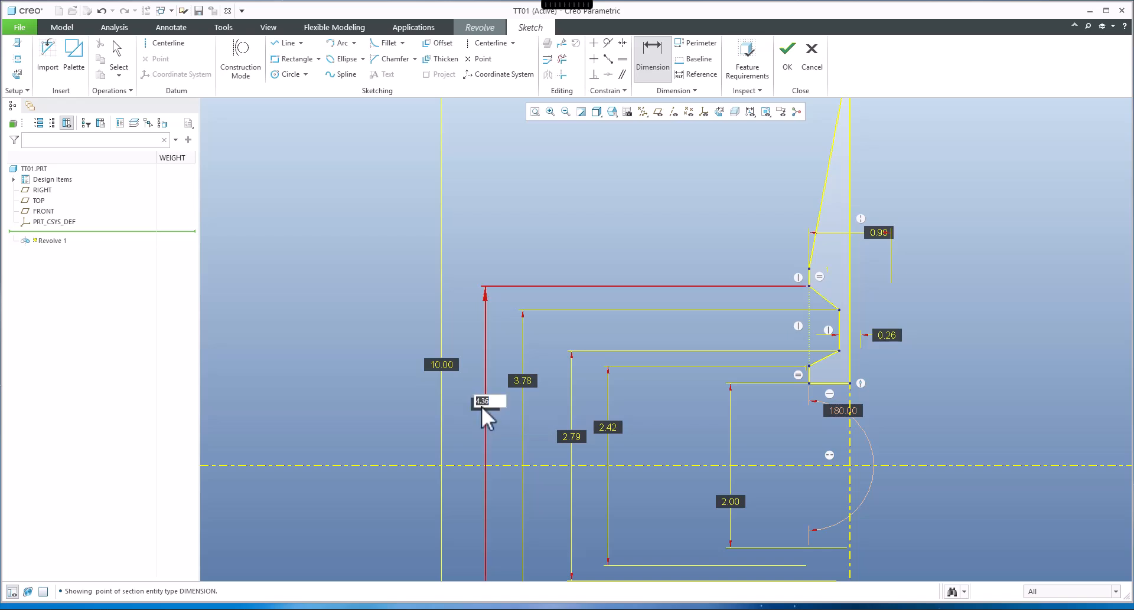
text(9)
key(Return)
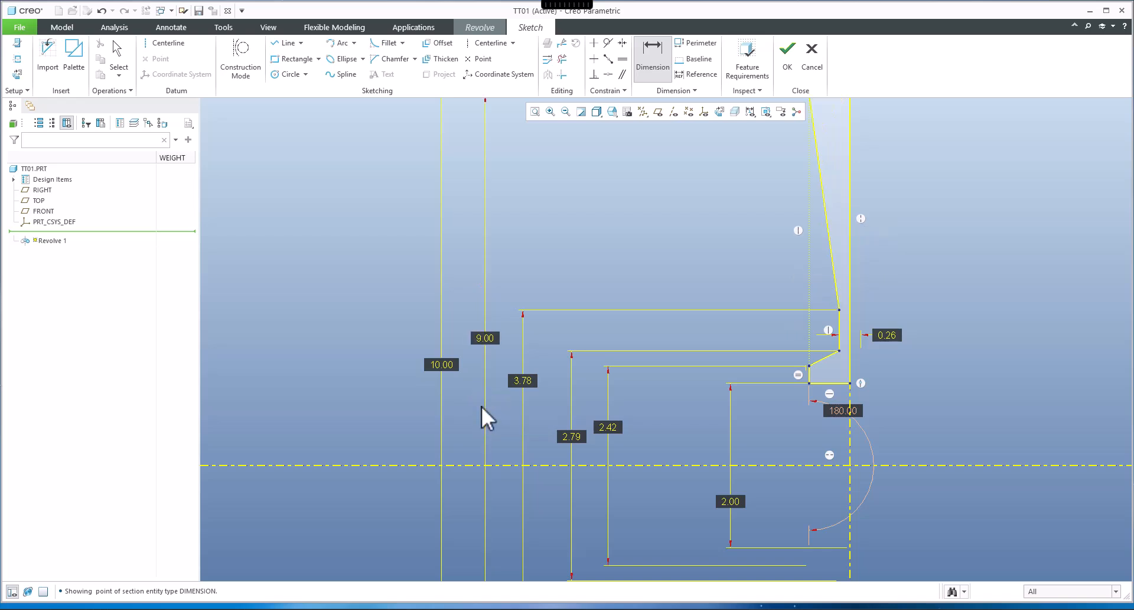
Step: Set the web's outer diameter to 8.50 and its inner diameter to 3.75
double_click(524, 384)
text(8)
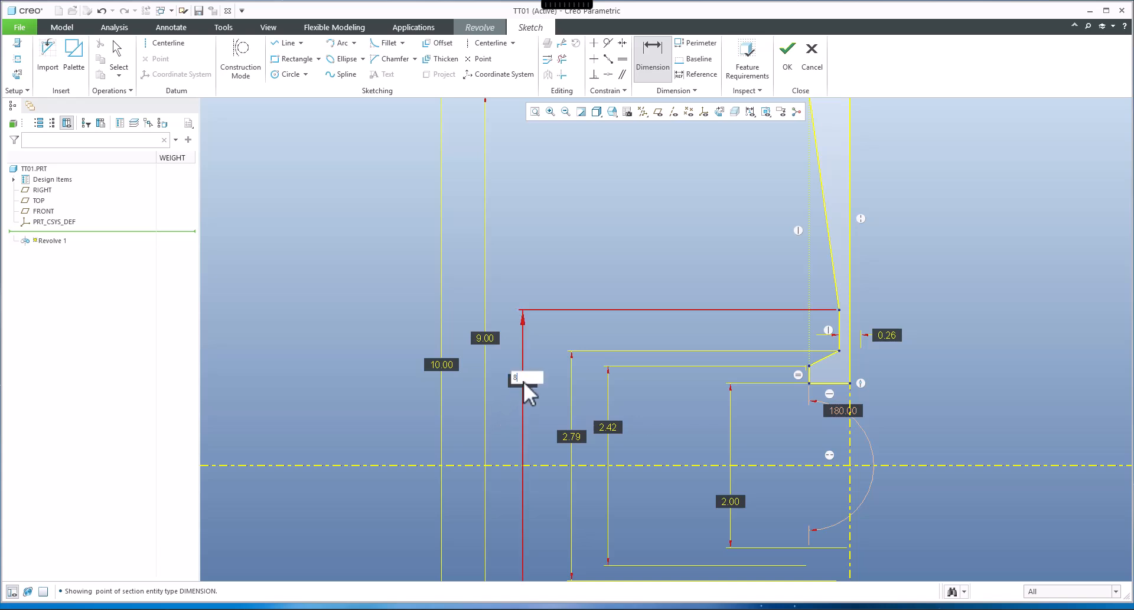
text(.5)
key(Return)
double_click(573, 440)
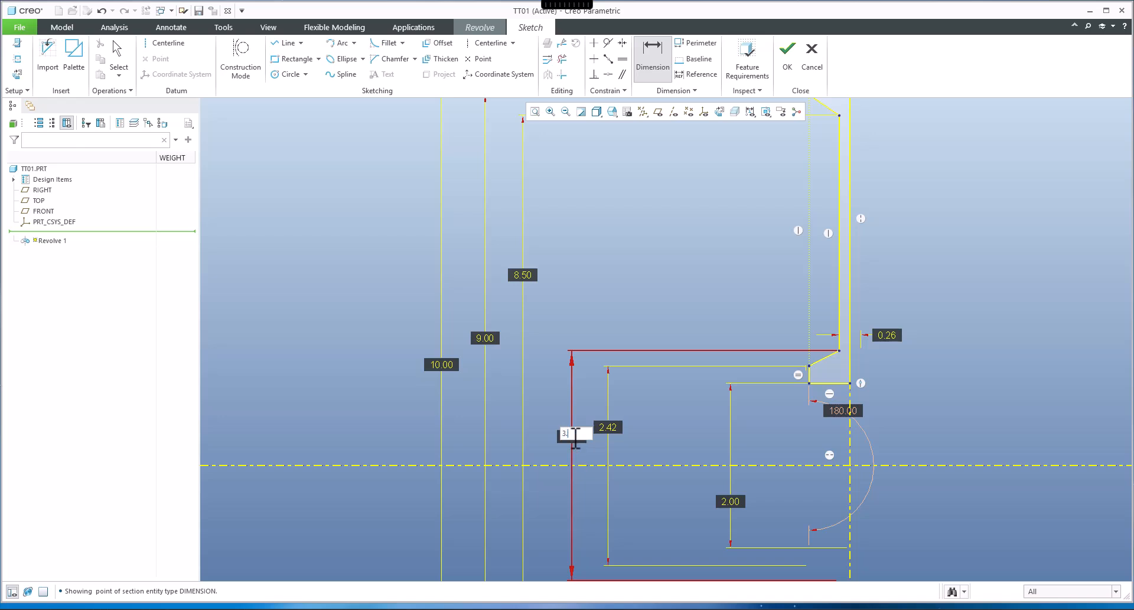
text(3.75)
key(Return)
Step: Set the hub end's outer diameter to 3.25
double_click(607, 429)
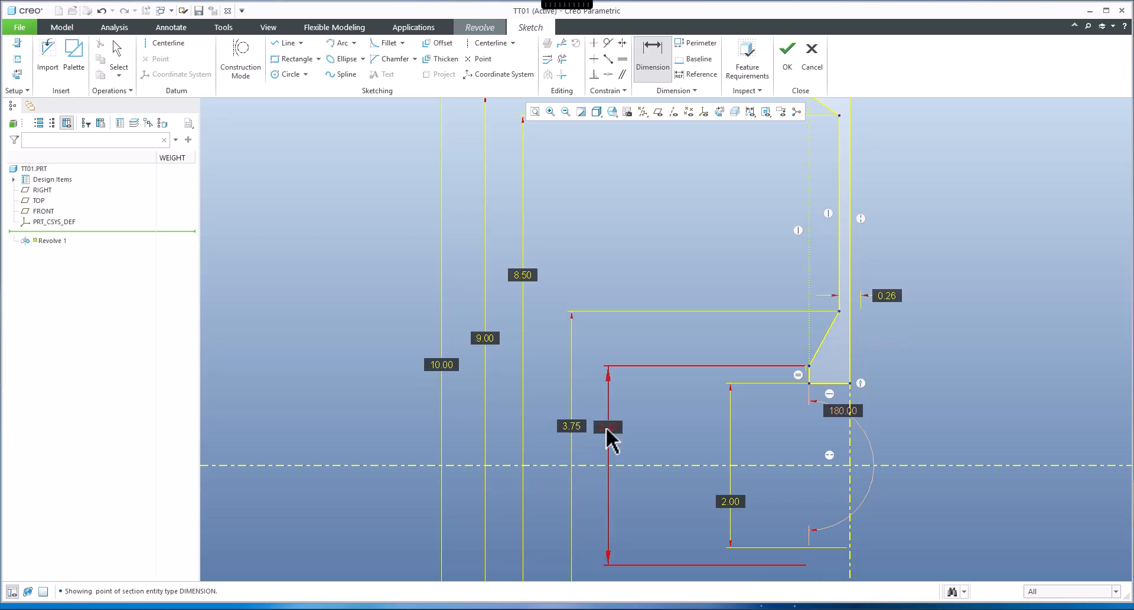
text(3.25)
key(Return)
scroll(748, 392, up, 3)
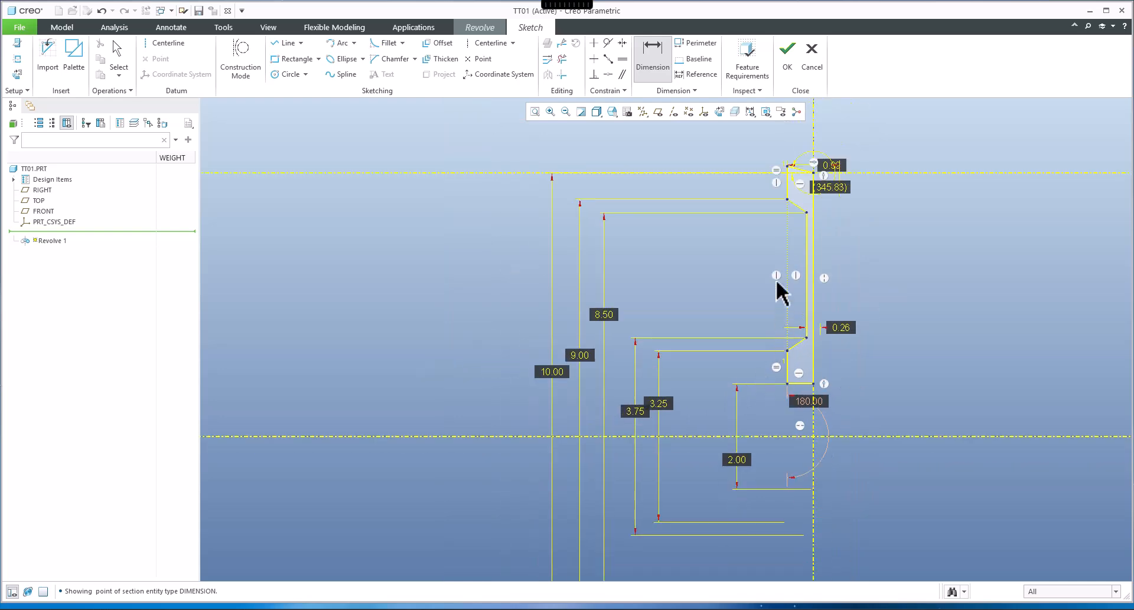
Step: Delete the equal-length constraint on the rim's vertical end line
scroll(792, 195, down, 5)
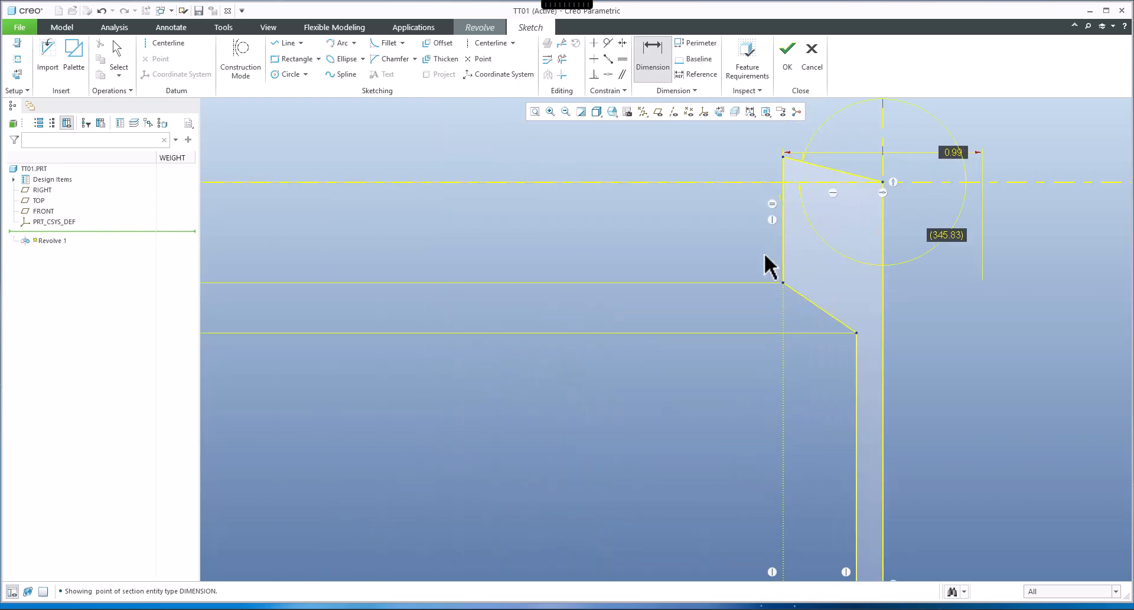
middle_click(704, 228)
click(782, 208)
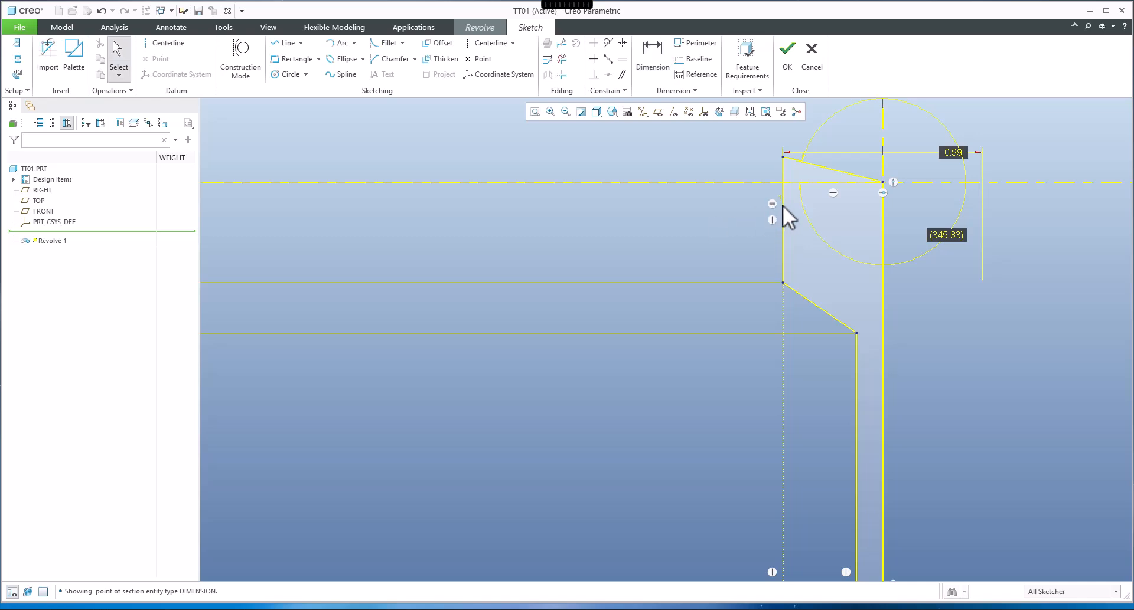
click(774, 205)
key(Delete)
Step: Draw a sloped line from the profile's upper corner on the vertical centerline down to the rim's vertical end line
click(287, 43)
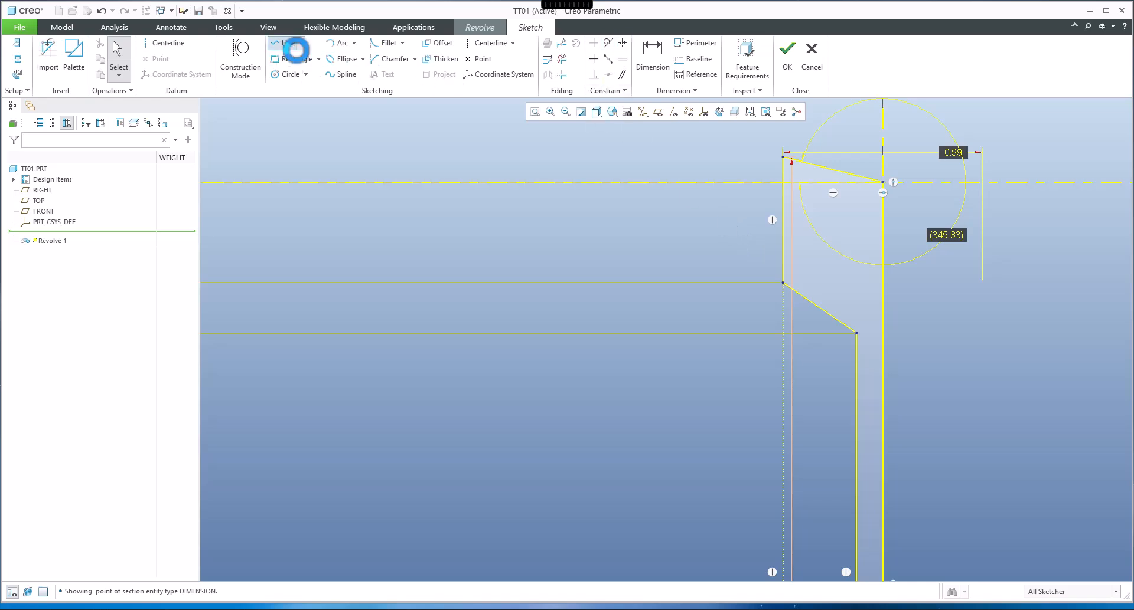
click(883, 183)
click(783, 219)
middle_click(735, 222)
middle_click(727, 233)
scroll(771, 229, up, 2)
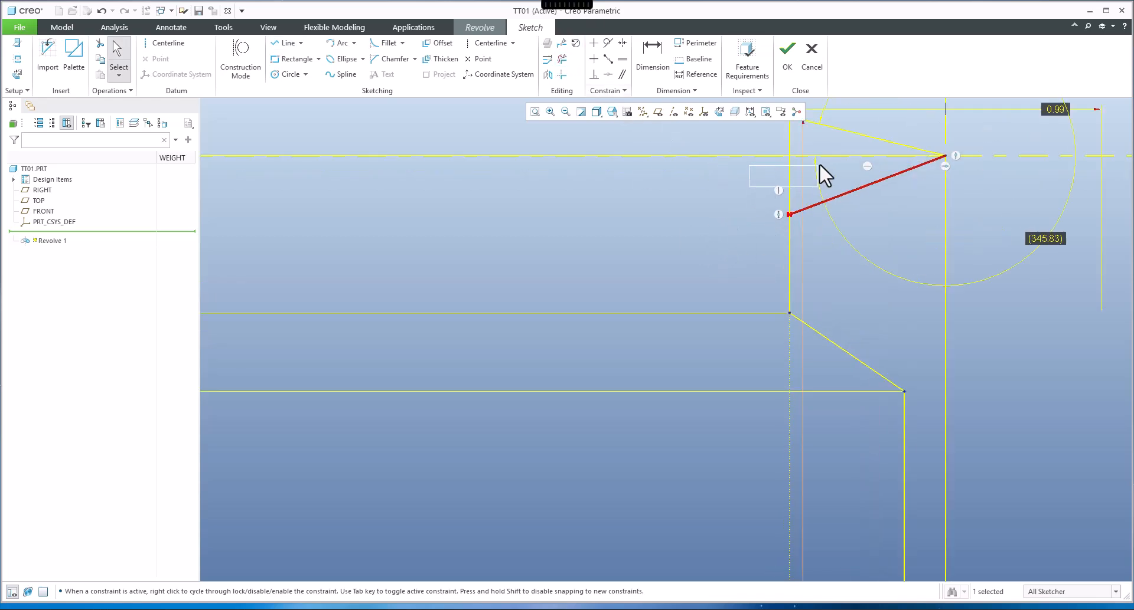
Step: Trim away the old sloped rim line and the piece of vertical end line above the new slope
click(561, 59)
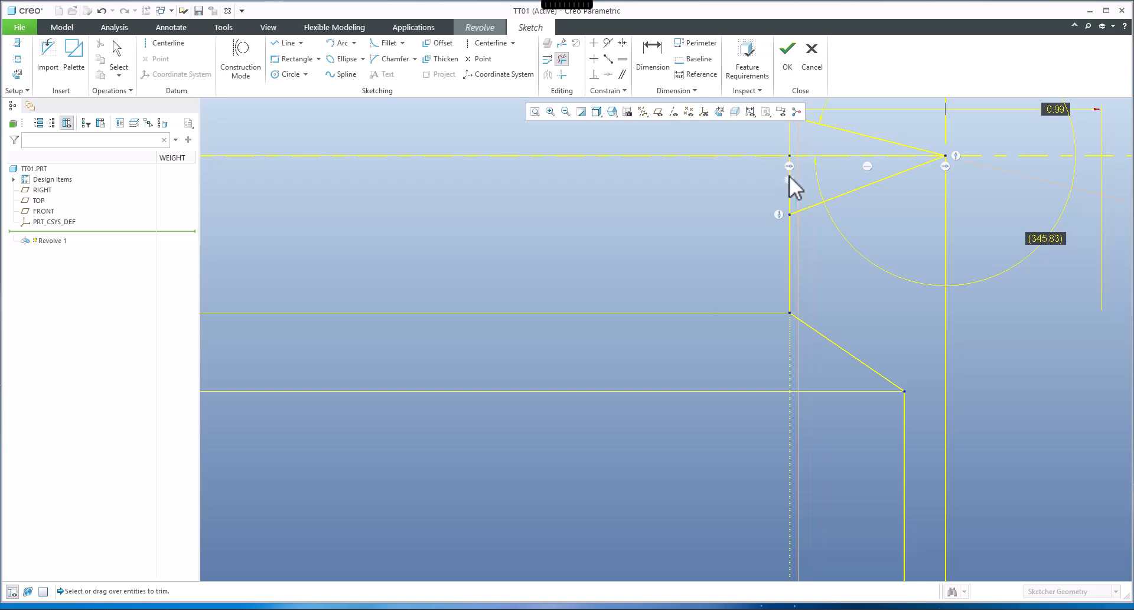
drag(809, 168, 865, 131)
scroll(879, 228, down, 3)
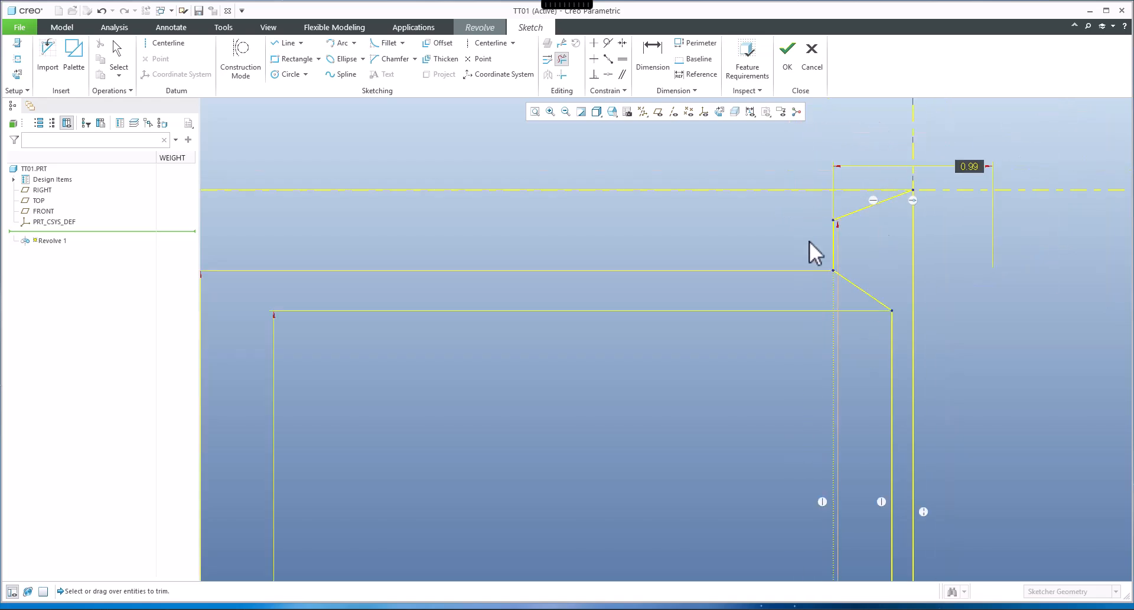
middle_click(798, 220)
scroll(836, 252, down, 1)
scroll(857, 221, down, 2)
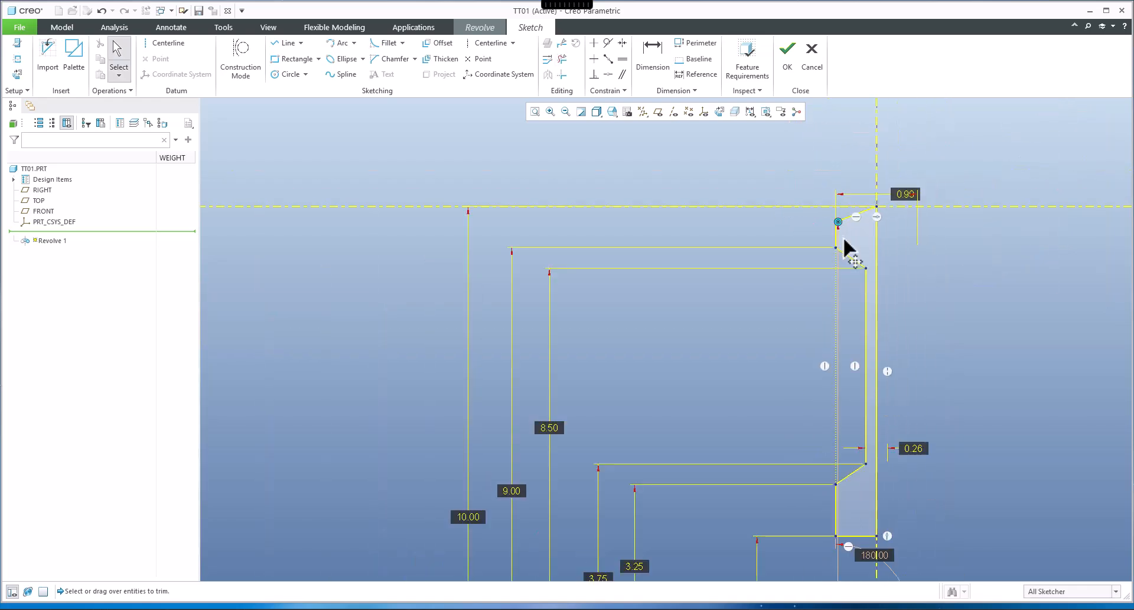
scroll(846, 221, up, 3)
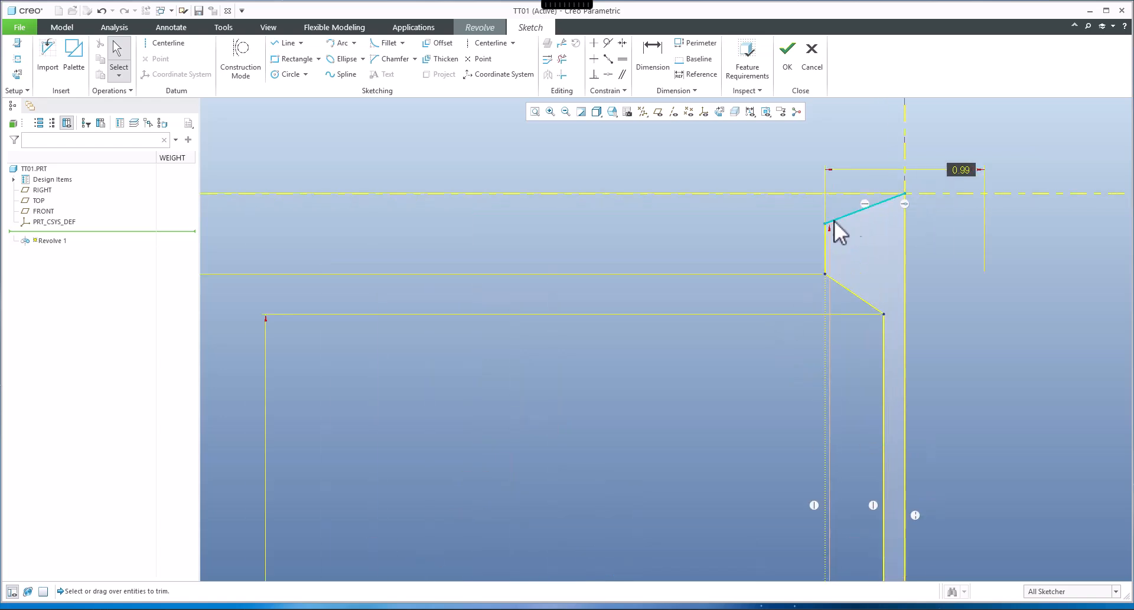
Step: Dimension the angle between the new sloped rim line and the upper centerline and set it to 7 degrees
click(652, 59)
click(849, 214)
click(844, 203)
middle_click(842, 209)
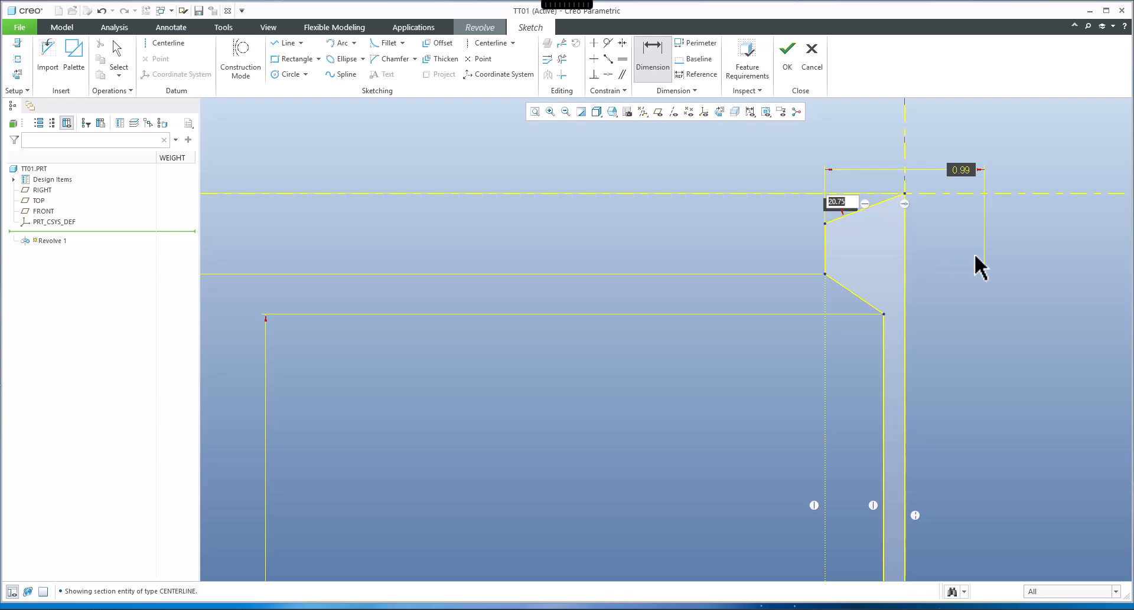
text(7)
key(Return)
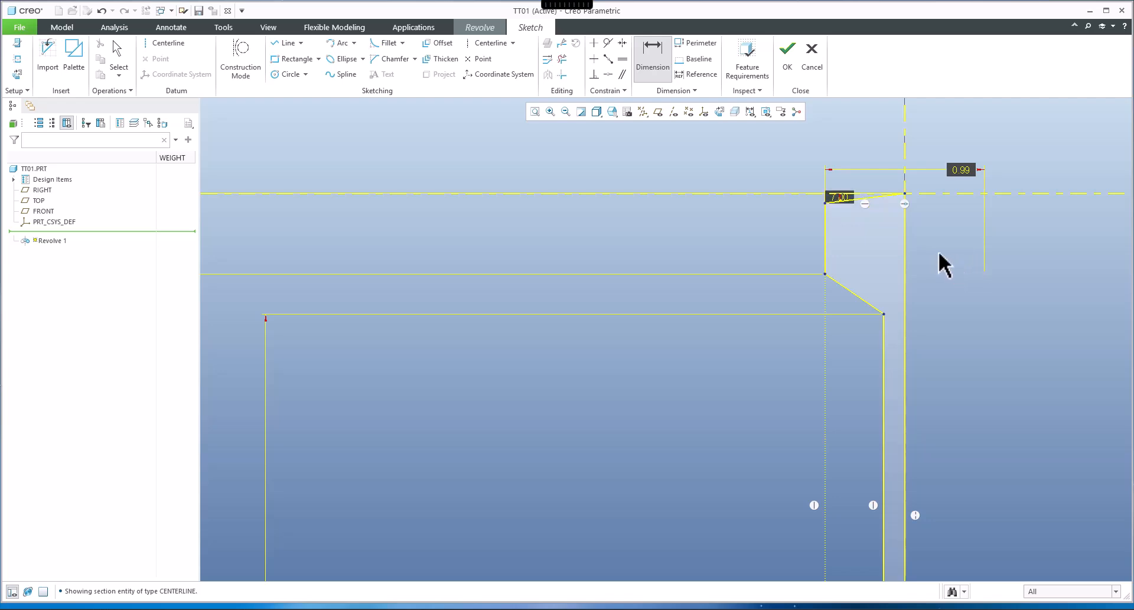
Step: Set the wheel's overall width dimension at the rim to 3.00
scroll(886, 271, down, 5)
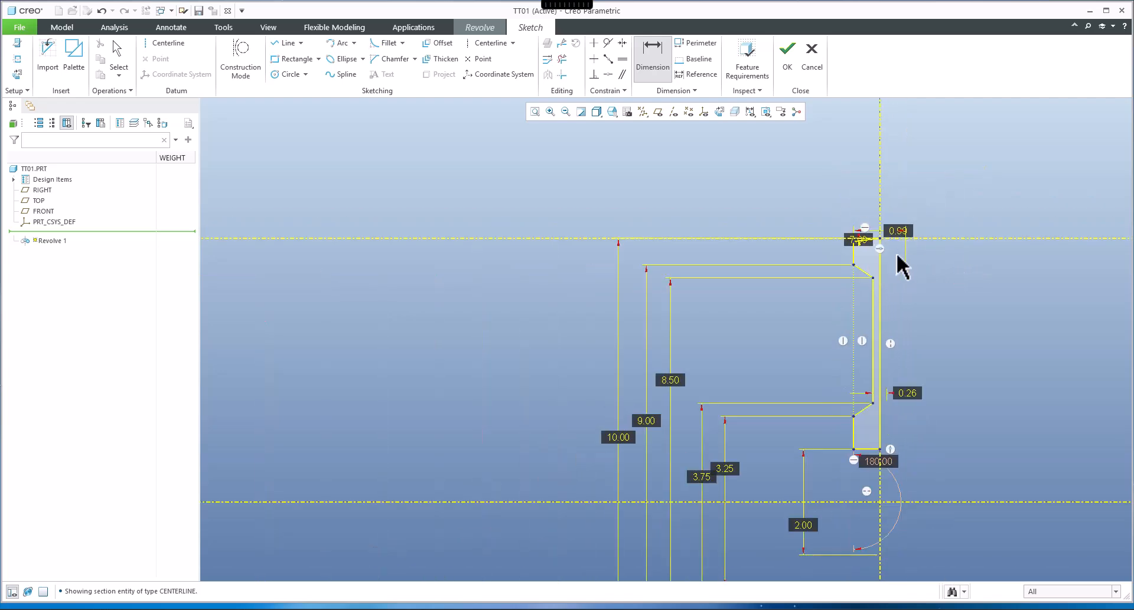
scroll(905, 264, up, 3)
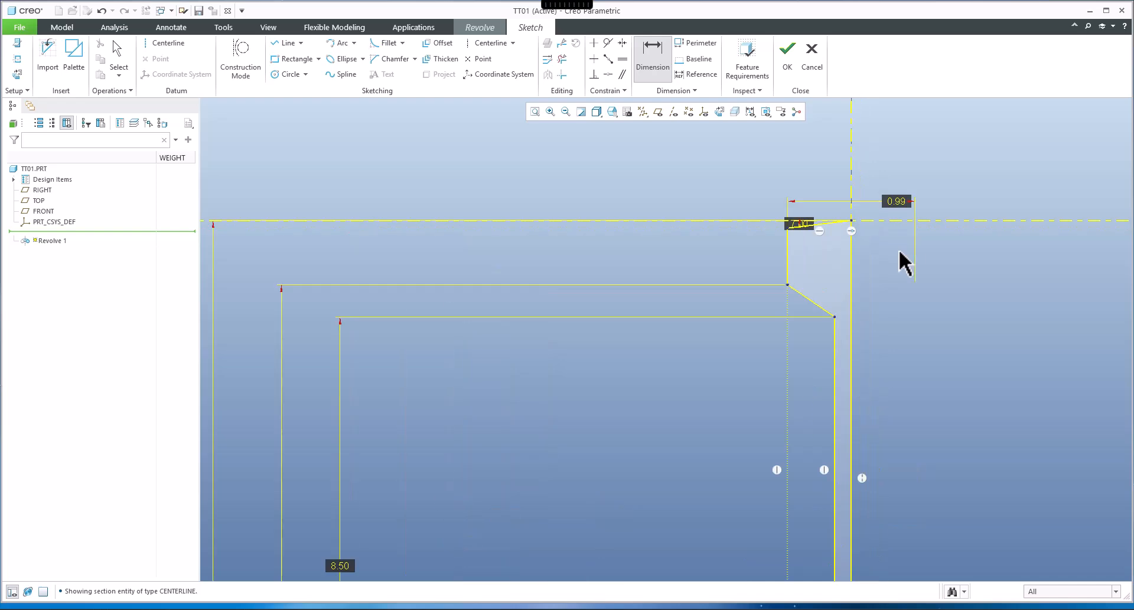
double_click(902, 213)
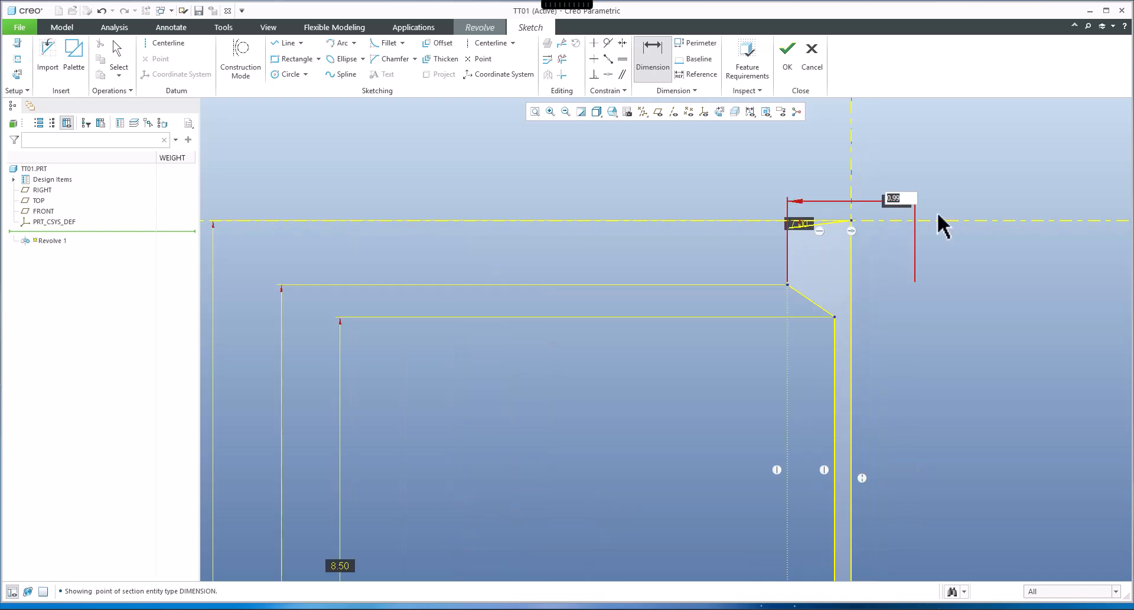
text(3)
key(Return)
Step: Set the web's thickness to 0.38
scroll(826, 248, down, 4)
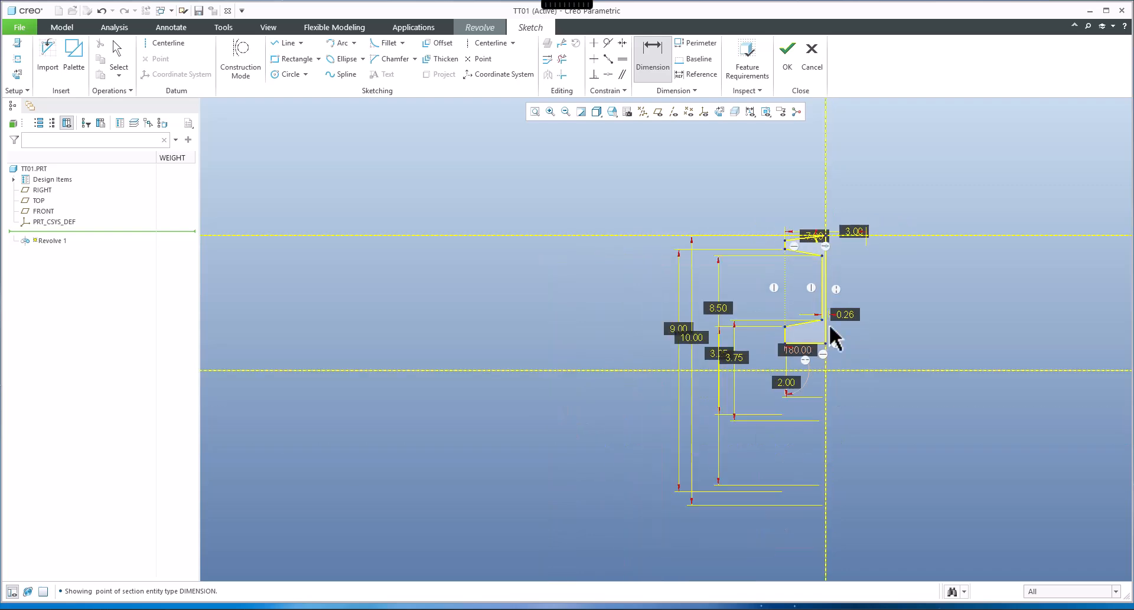
scroll(850, 316, up, 3)
double_click(853, 299)
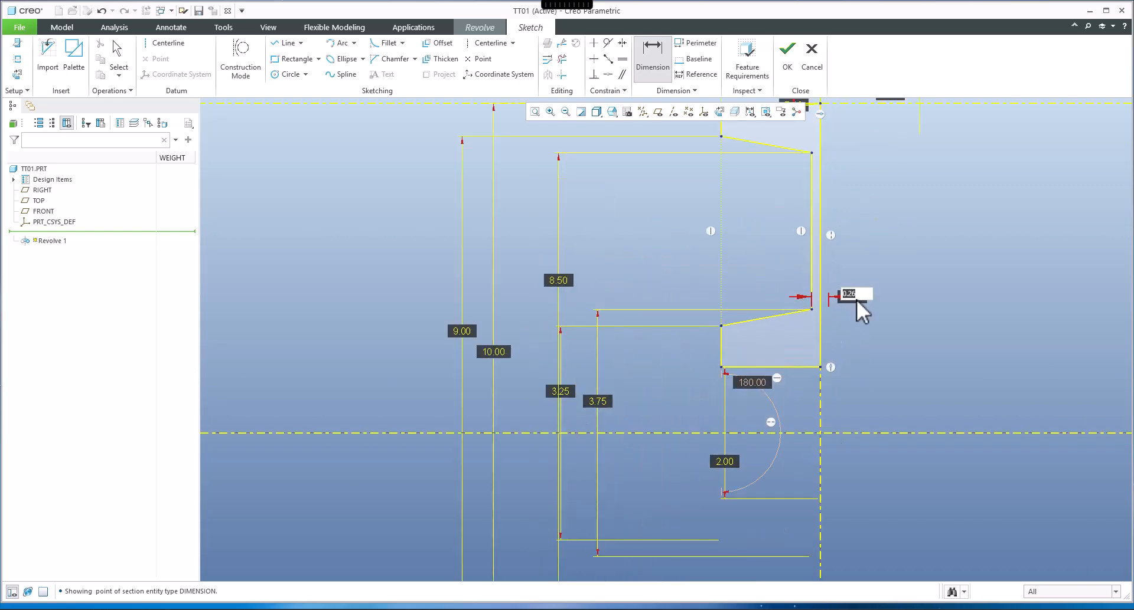
key(Return)
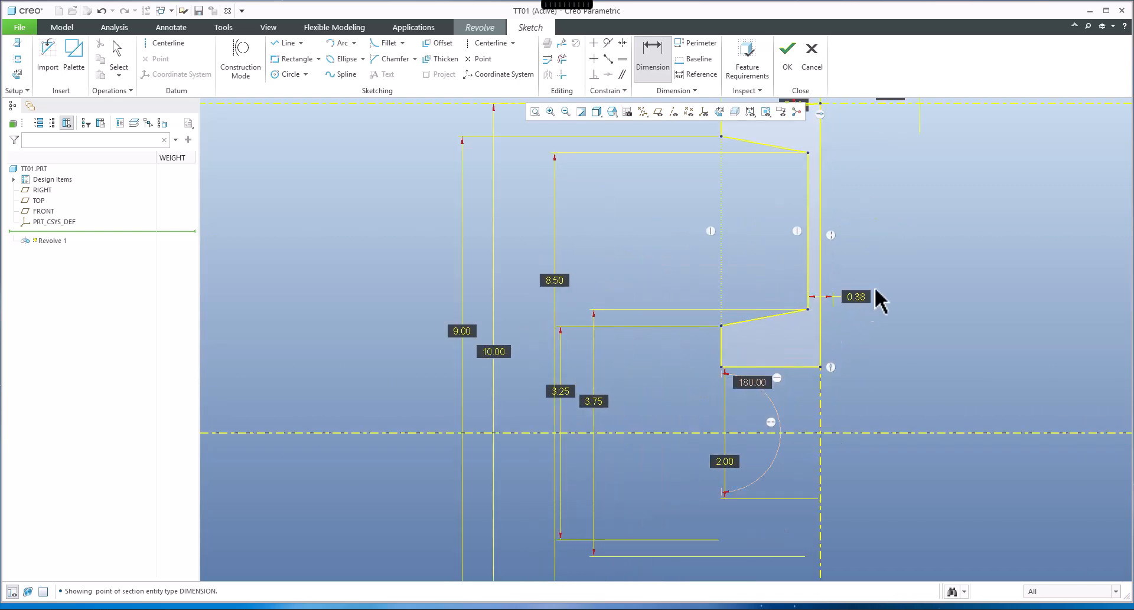
scroll(850, 318, down, 1)
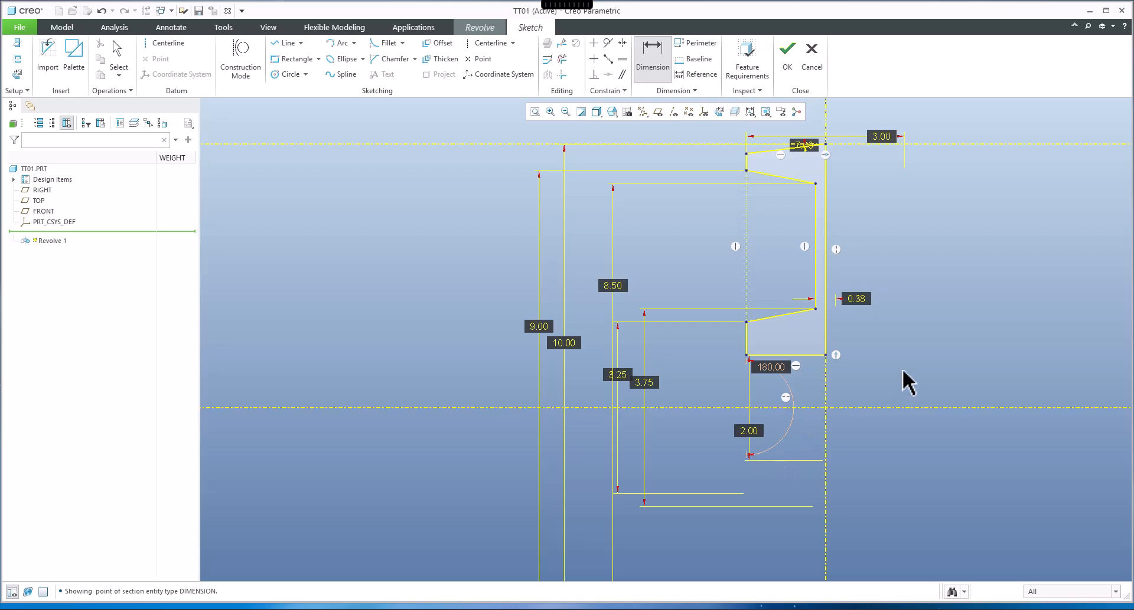
key(Escape)
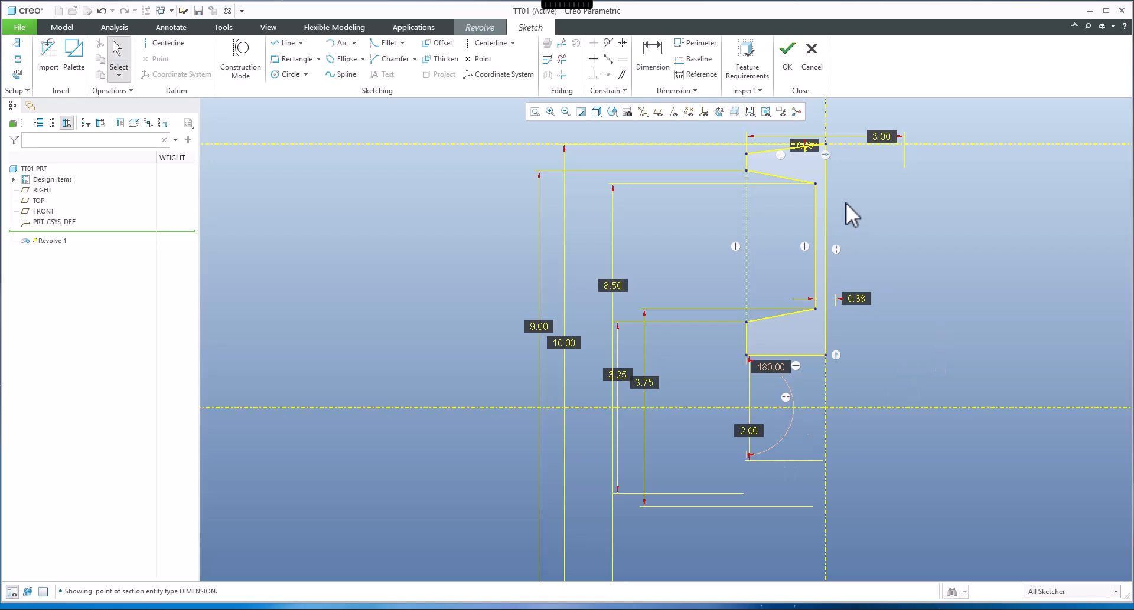
Step: Move the 7.00 angle dimension clear of the profile and compare the sketch with the section drawing in Paint
click(802, 147)
drag(796, 146, 670, 154)
click(647, 608)
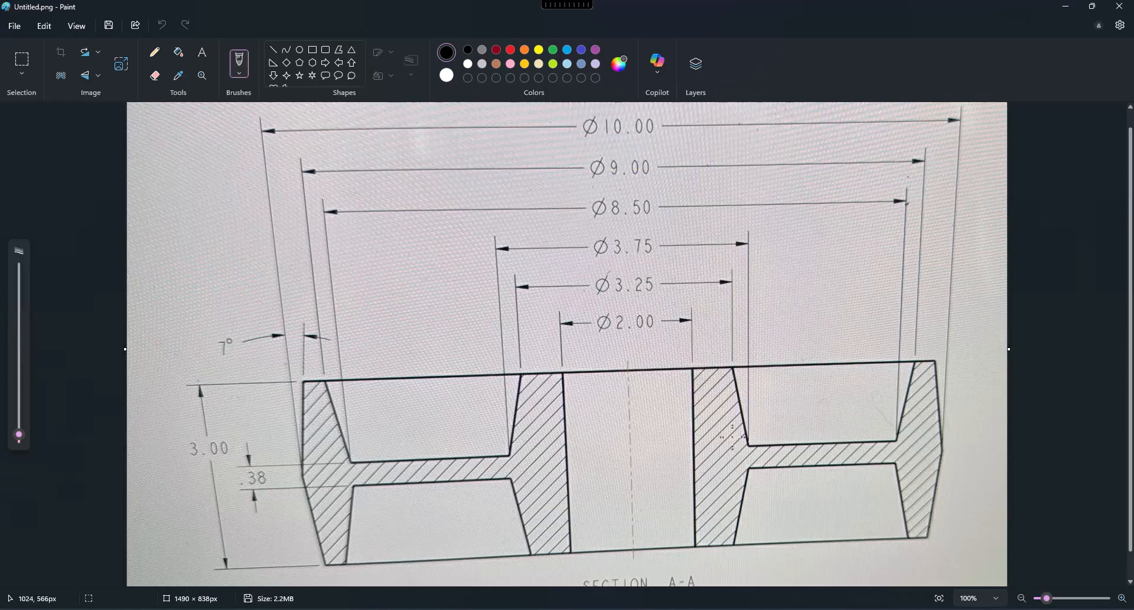
click(1066, 7)
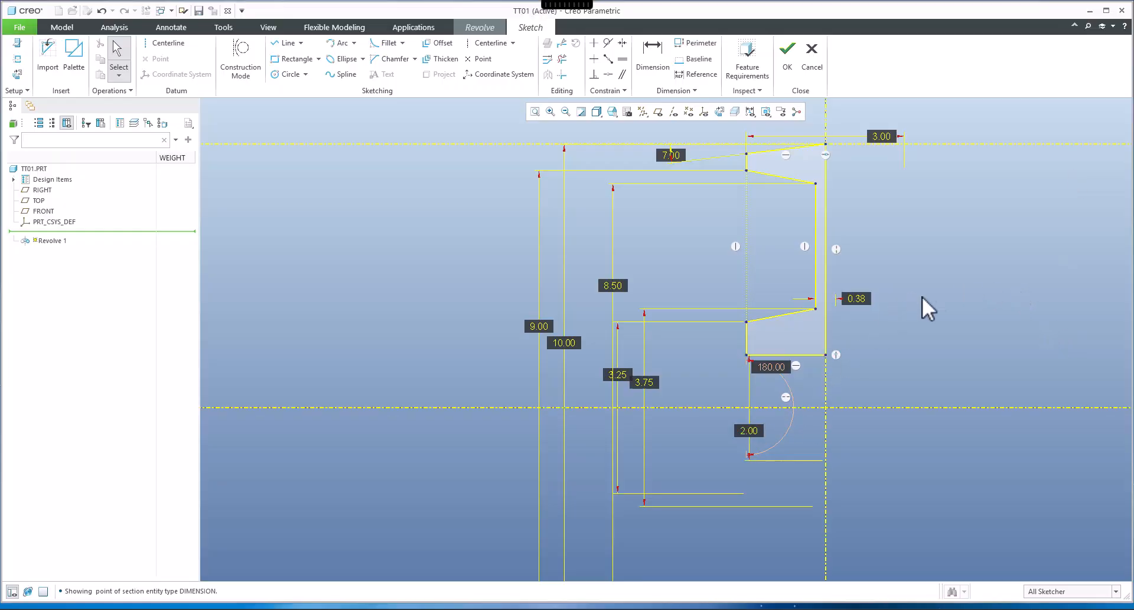
Step: Finish the sketch, complete the solid 360-degree revolve and inspect the resulting wheel
click(787, 62)
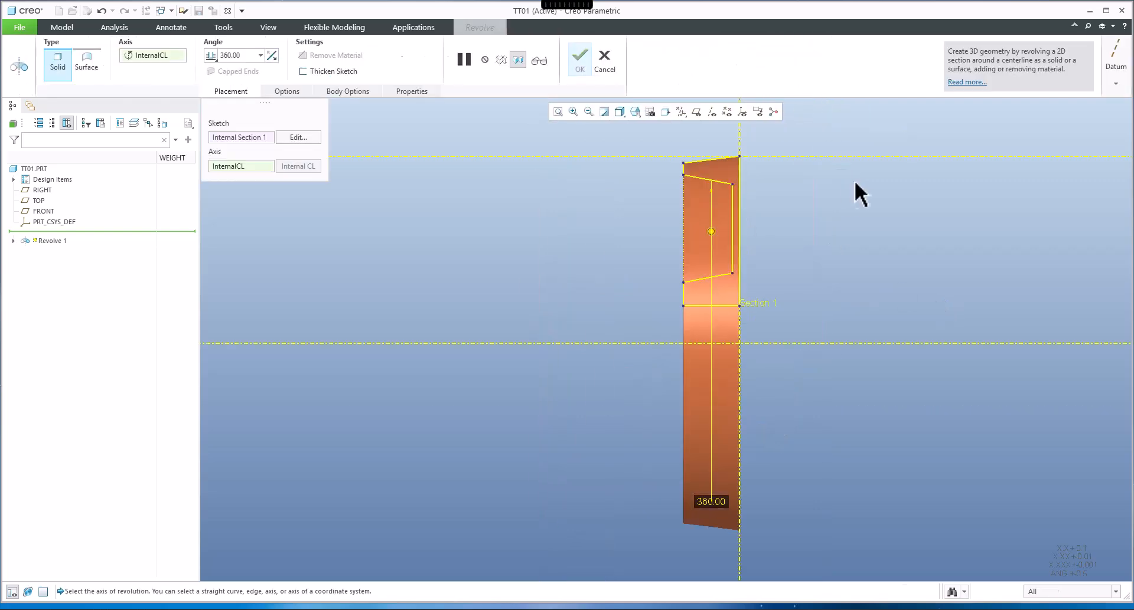
middle_drag(753, 273, 711, 281)
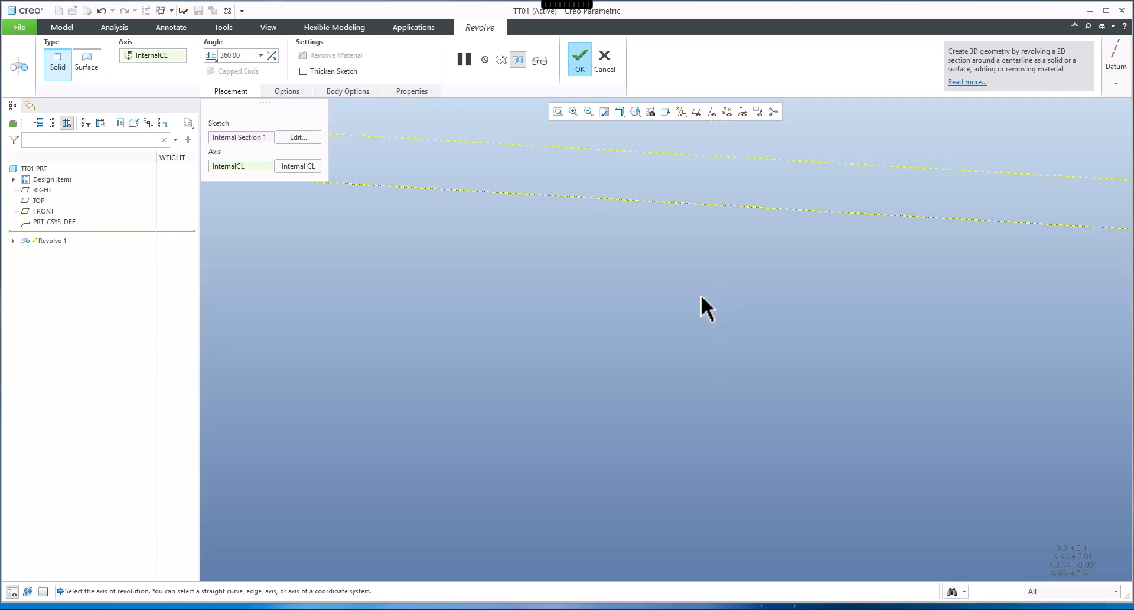
scroll(701, 292, up, 4)
middle_click(986, 271)
scroll(1116, 285, down, 5)
middle_drag(998, 261, 951, 264)
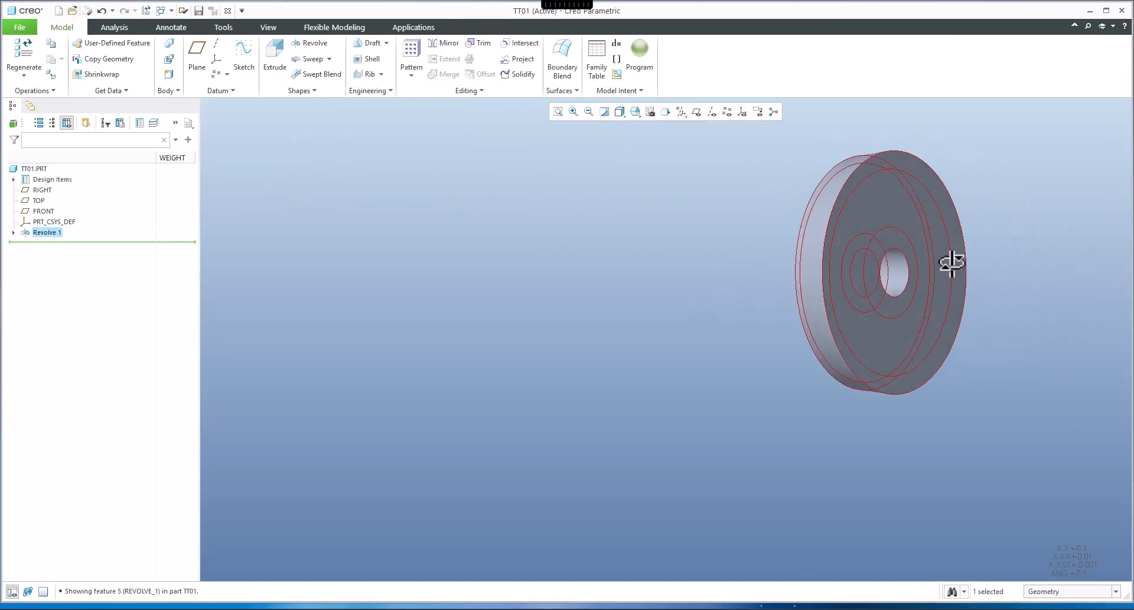
click(624, 248)
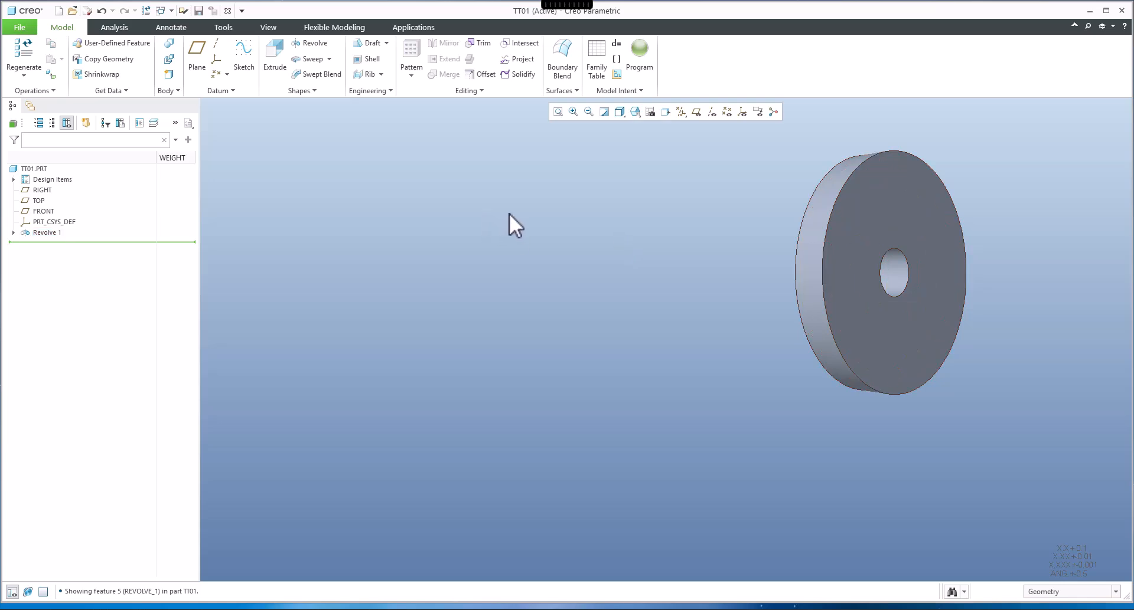
Step: Mirror the whole part TT01.PRT about the flat outer face of the revolved half to complete the full-width wheel
click(30, 170)
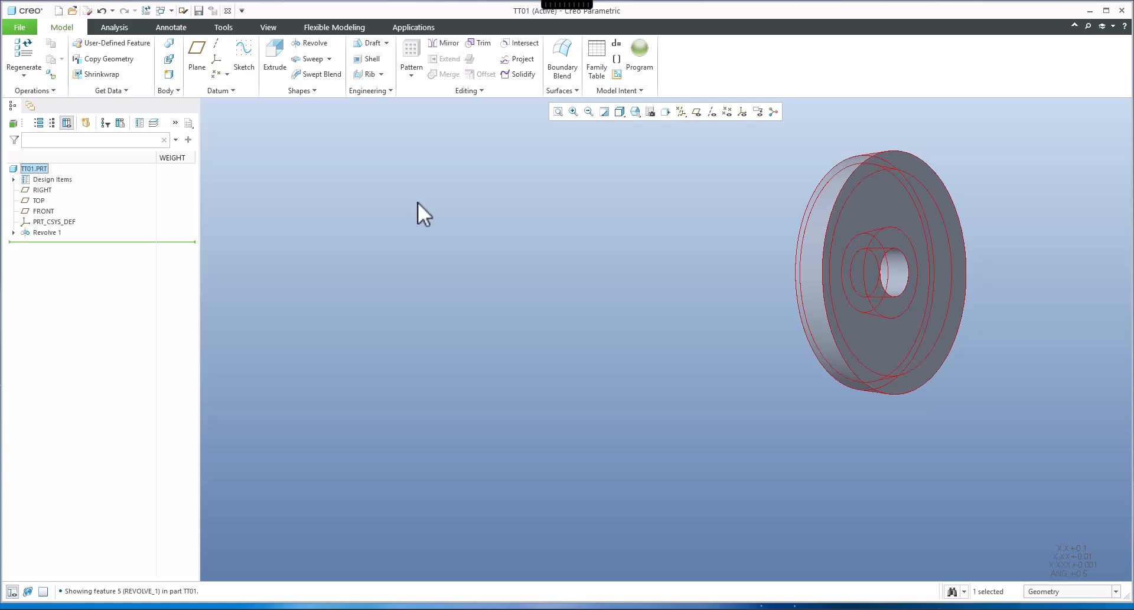
click(444, 45)
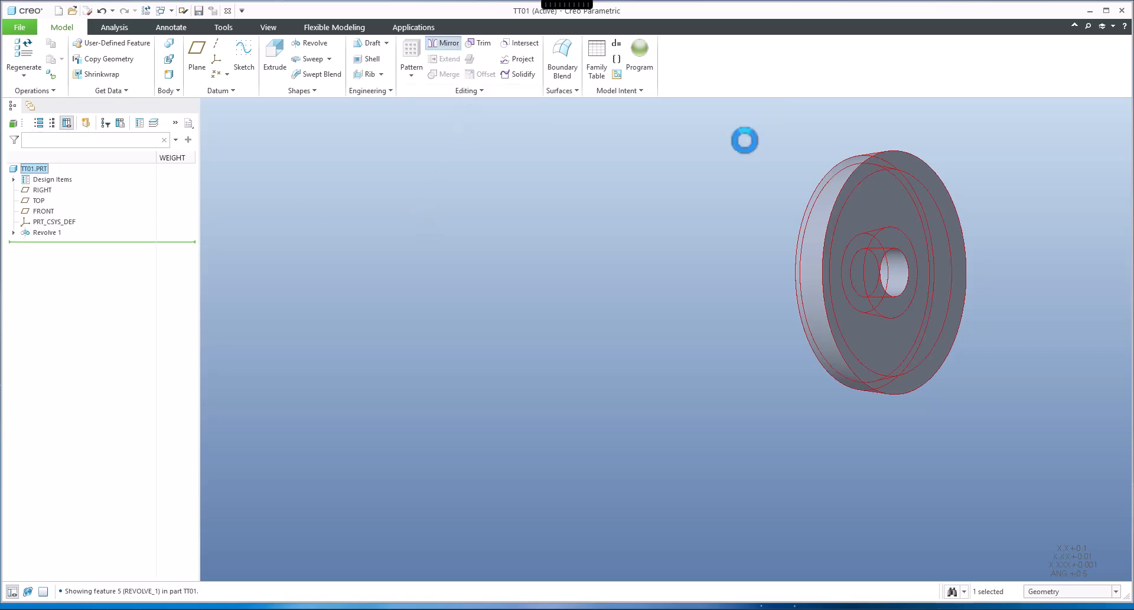
click(886, 207)
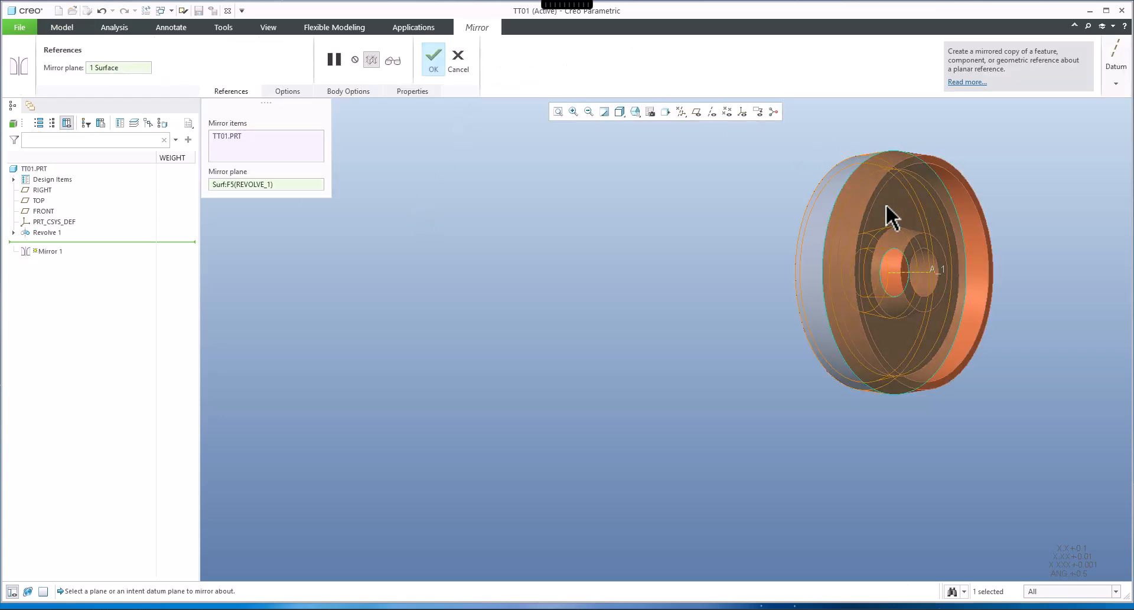
middle_click(717, 222)
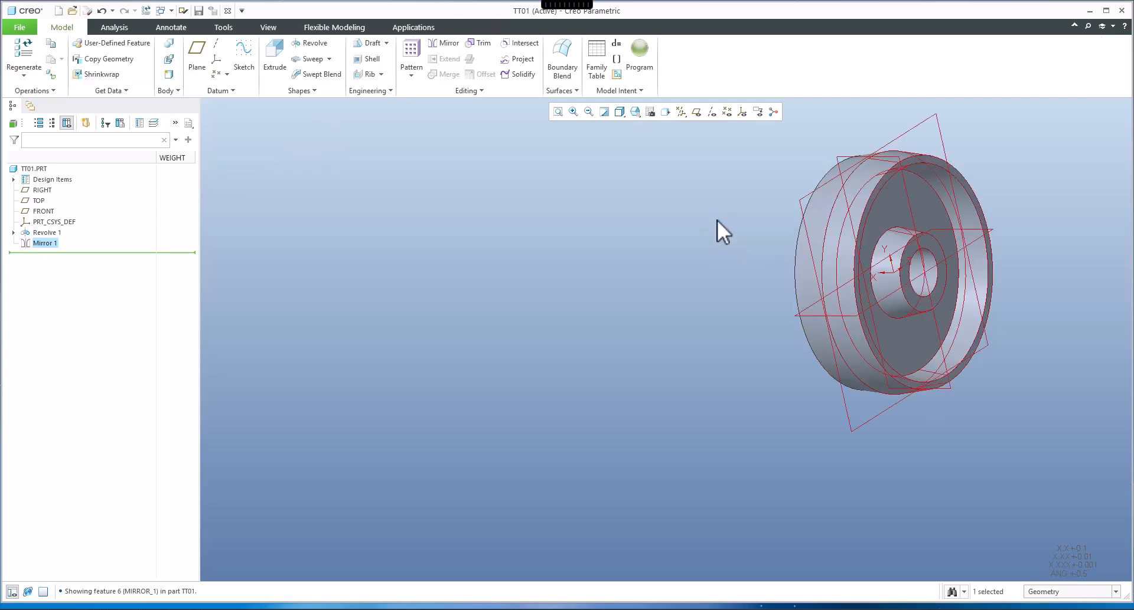
middle_drag(799, 268, 767, 302)
click(505, 254)
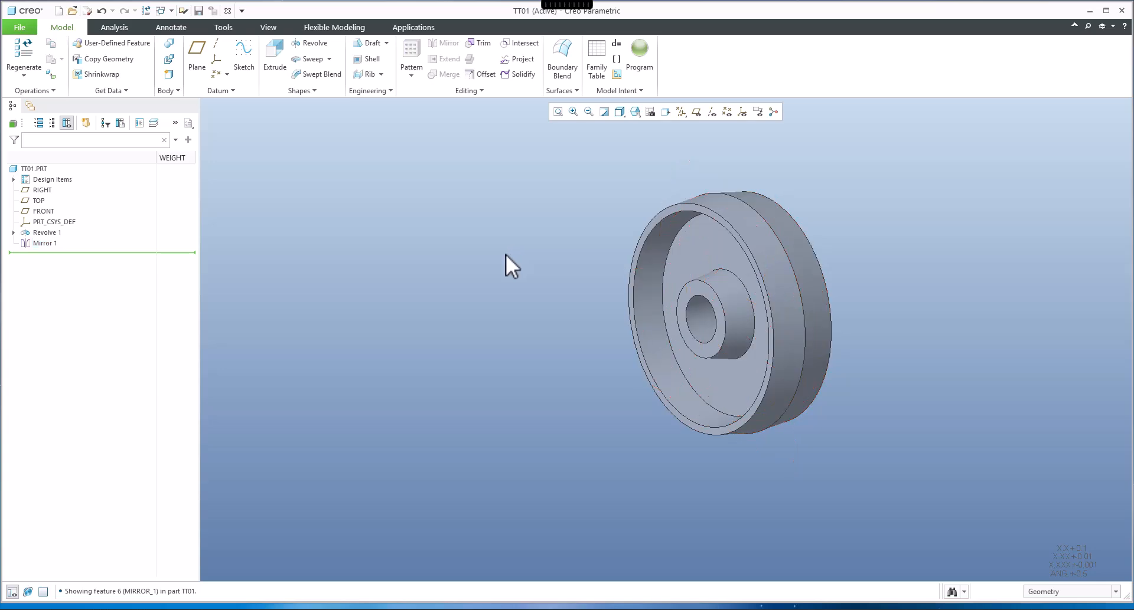
scroll(540, 278, up, 3)
shift+middle_drag(530, 279, 408, 288)
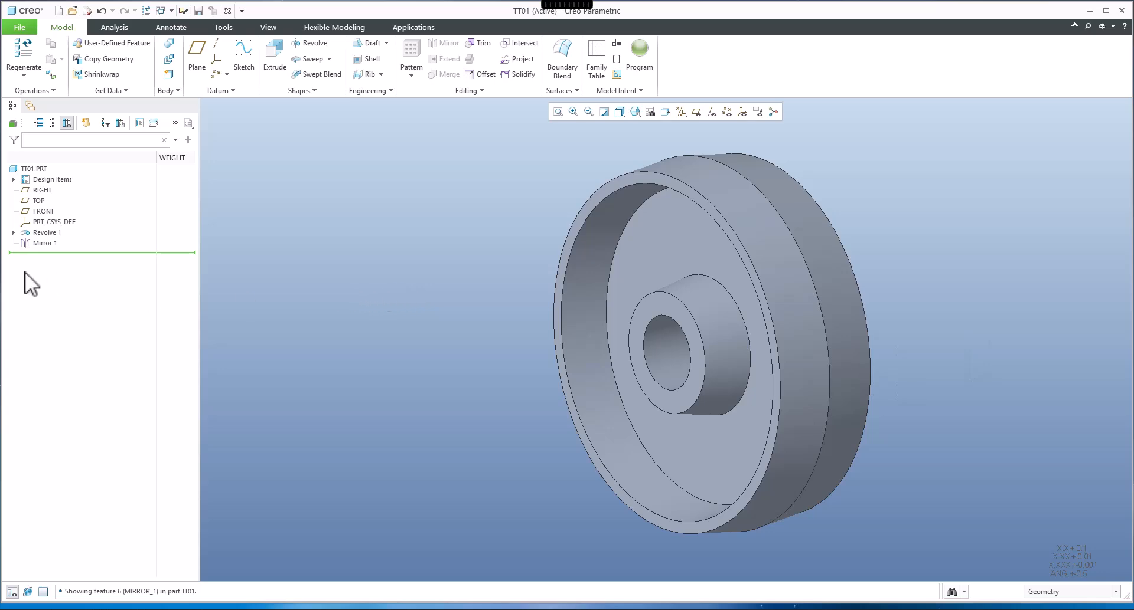
Step: Reopen Revolve 1's section sketch for editing and move the 3.75 hub diameter dimension clear of the 3.25 dimension
click(13, 233)
click(58, 243)
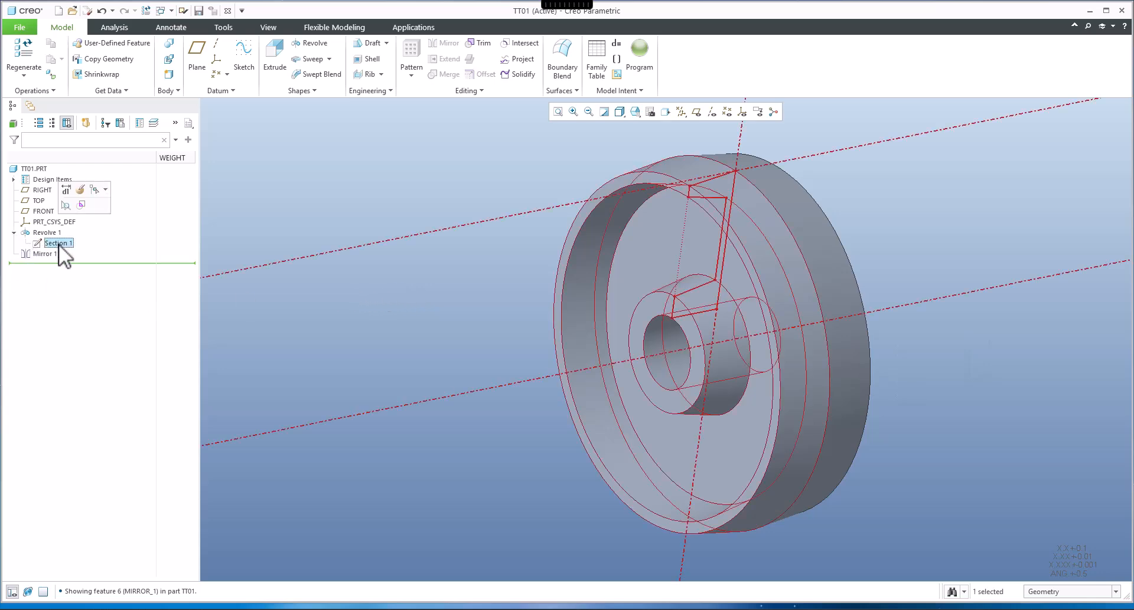
click(73, 204)
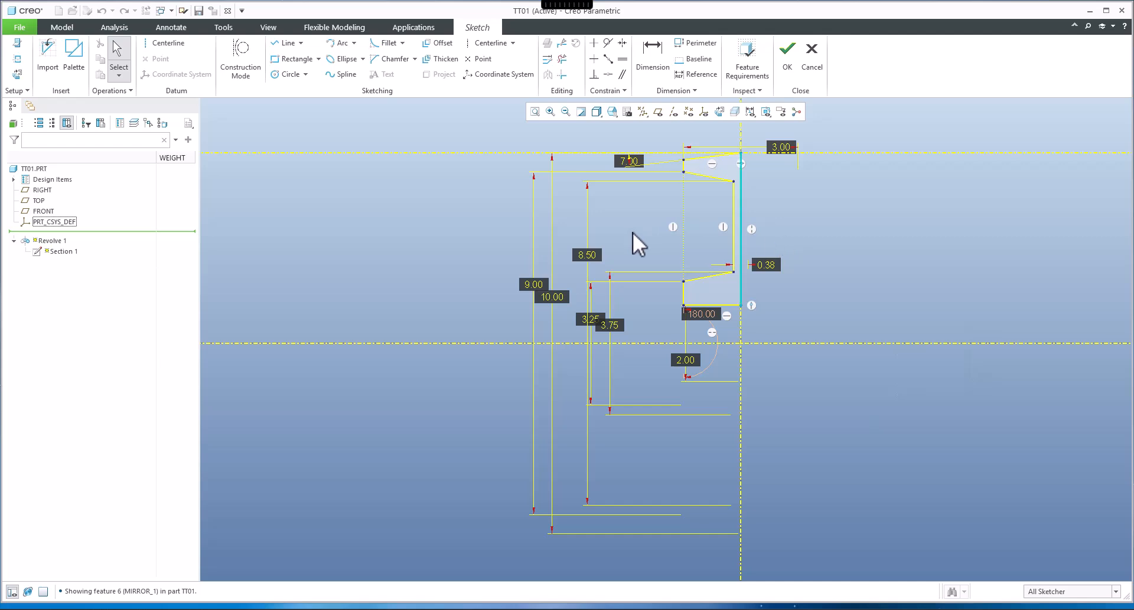
drag(612, 325, 665, 321)
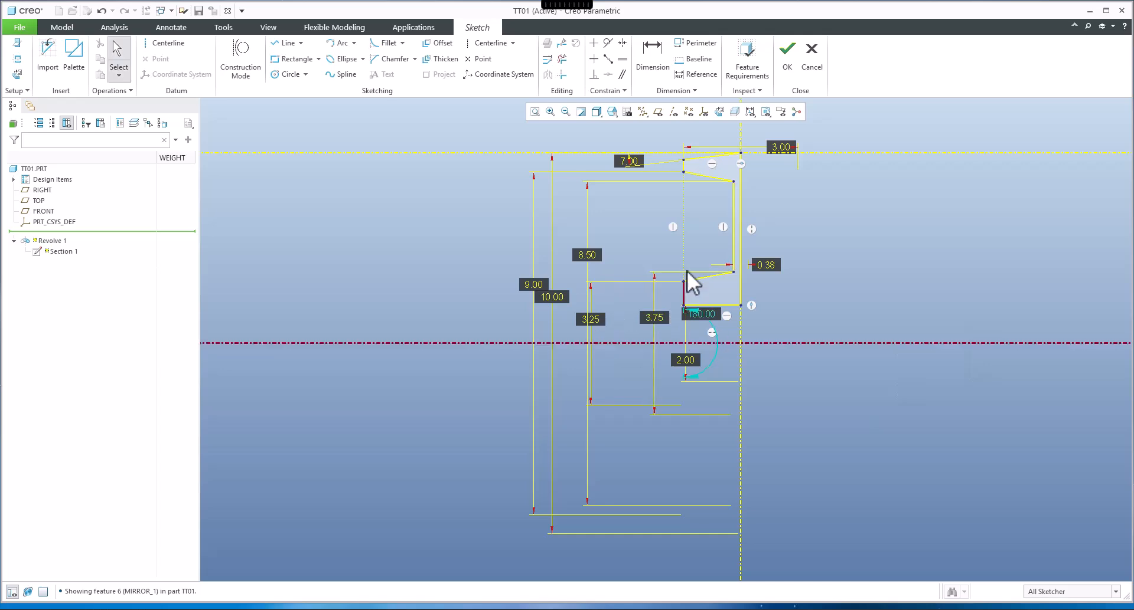